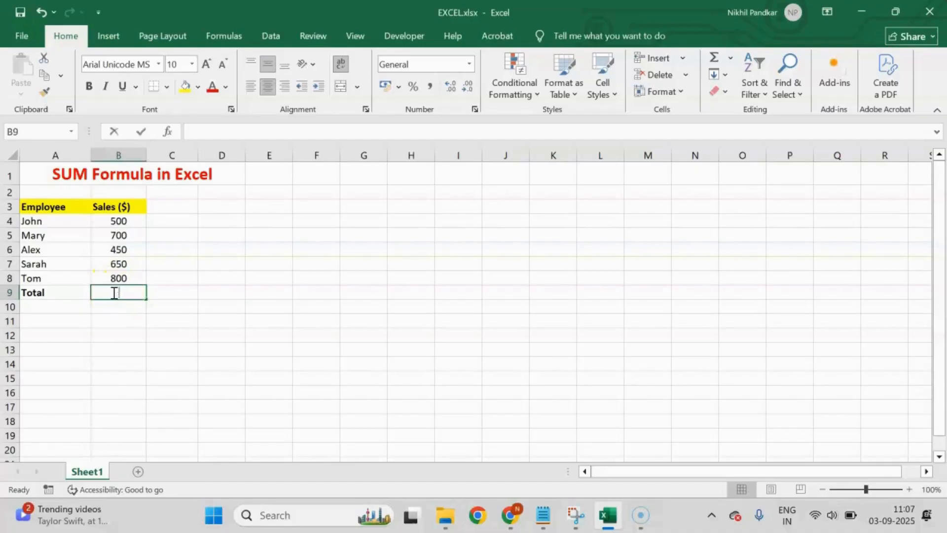
Total the employees' sales in cell B9 with a SUM formula over B4:B8
type("=sum(")
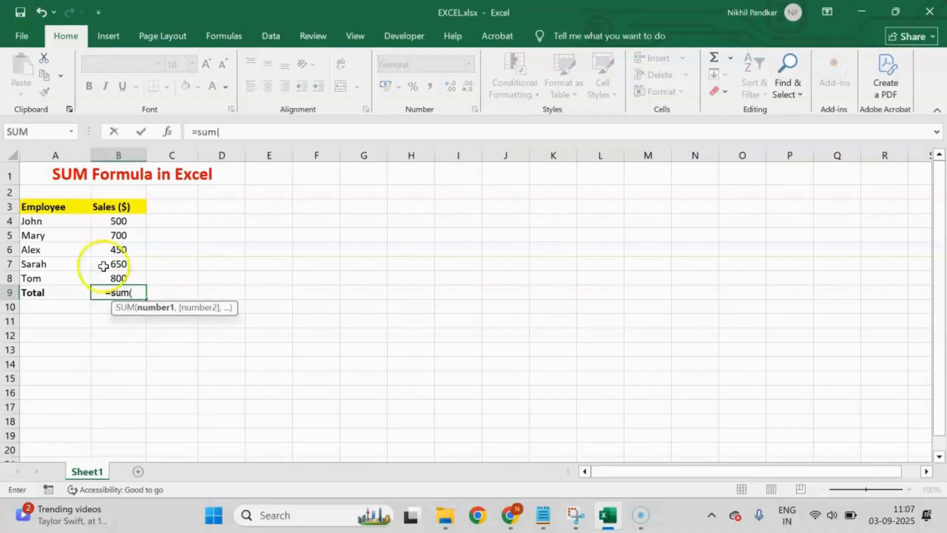
left_click_drag(121, 220, 126, 281)
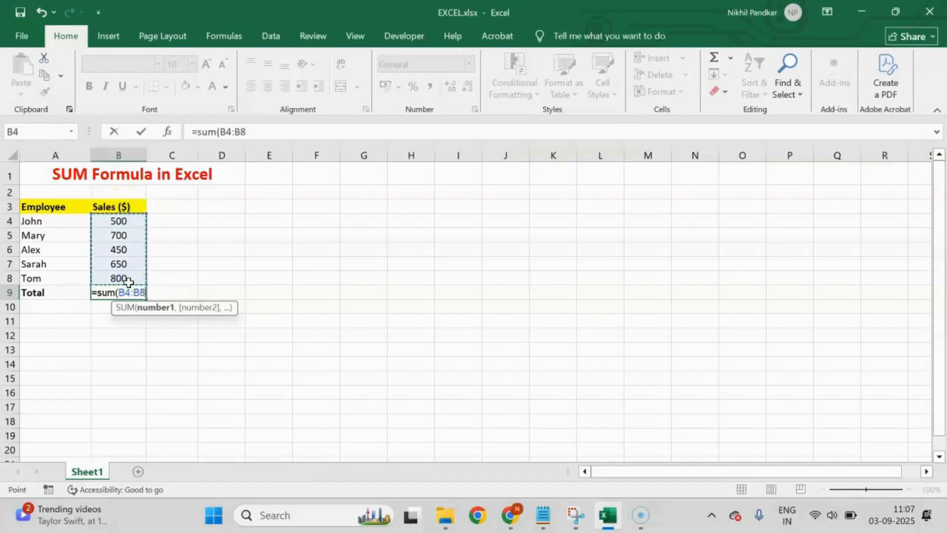
type(")")
key("Return")
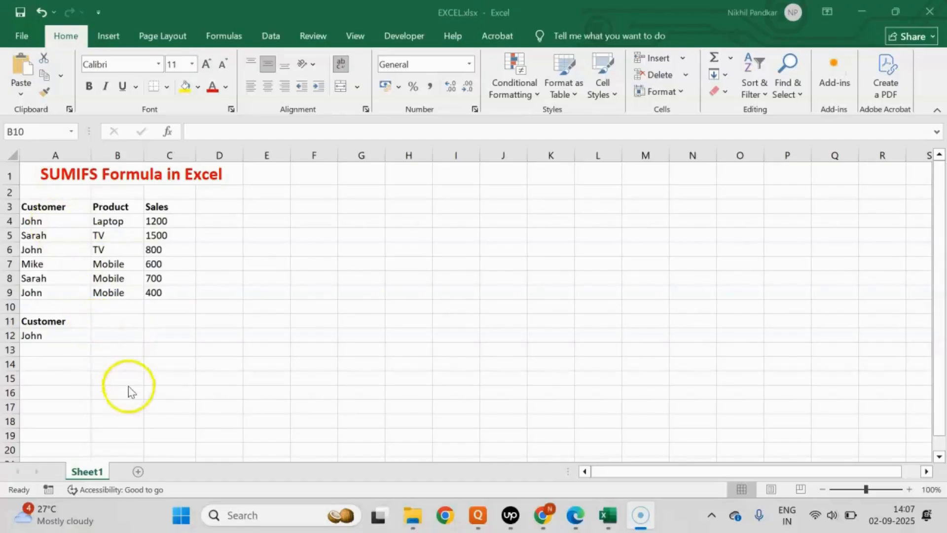
Enter a SUMIF formula in B12 that adds the sales in C4:C9 where A4:A9 matches the literal customer name shown in A12
left_click(111, 335)
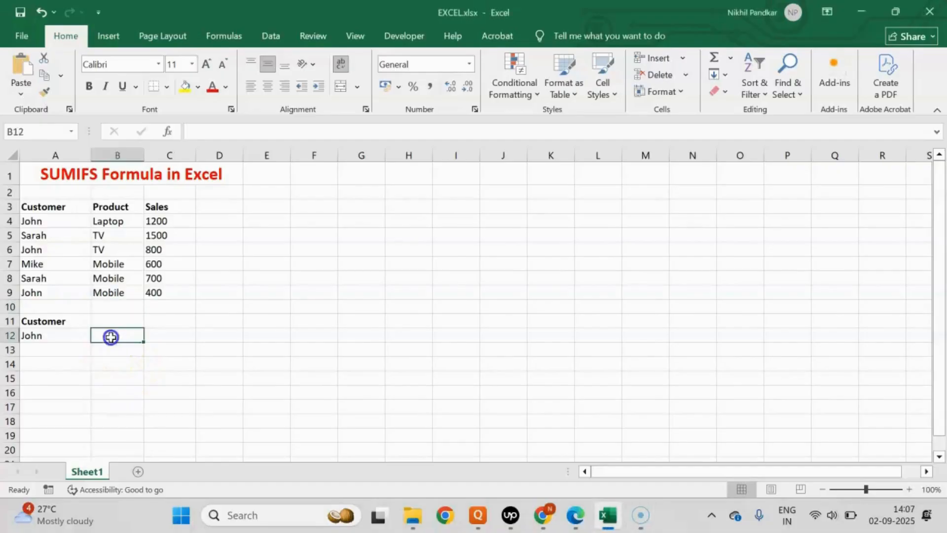
left_click(213, 132)
type("=SUMIF(A4:A9, \"John\", C4:C9)")
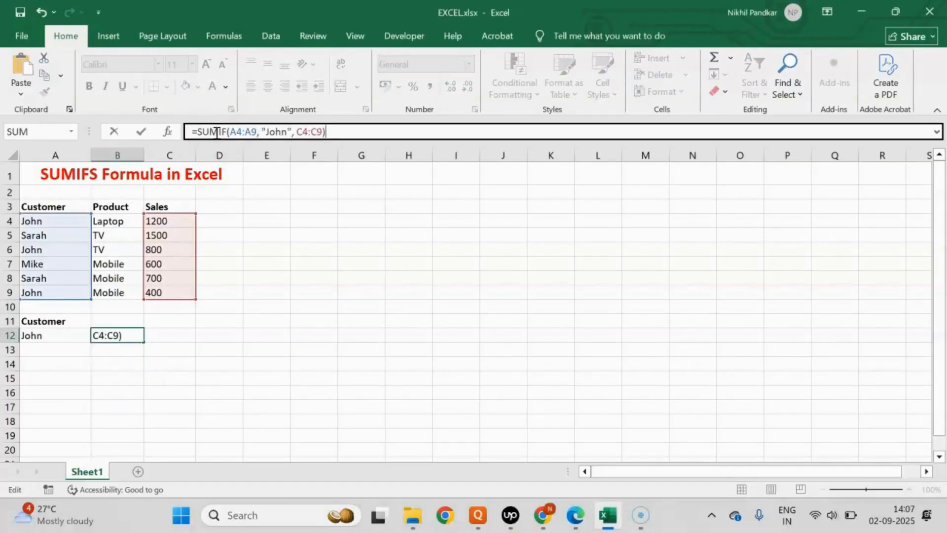
left_click(216, 132)
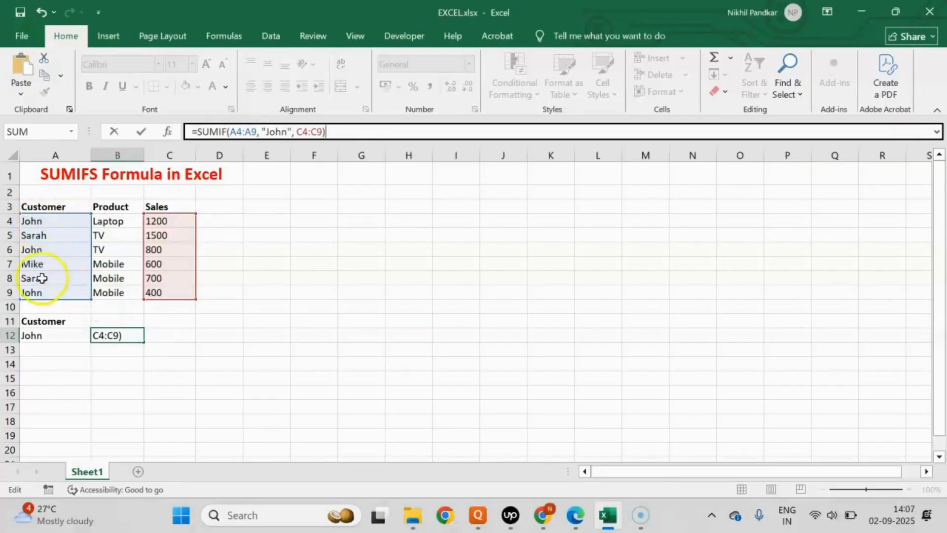
left_click(275, 133)
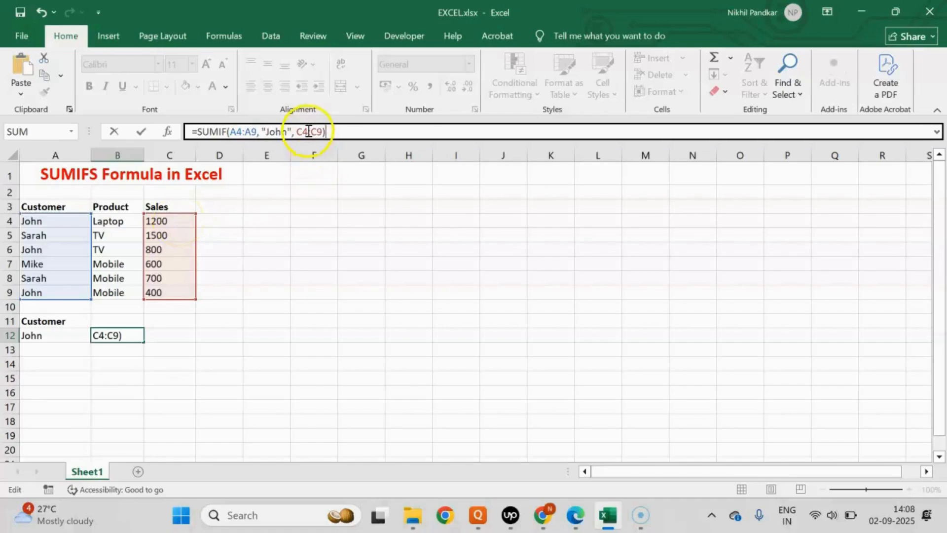
key("Return")
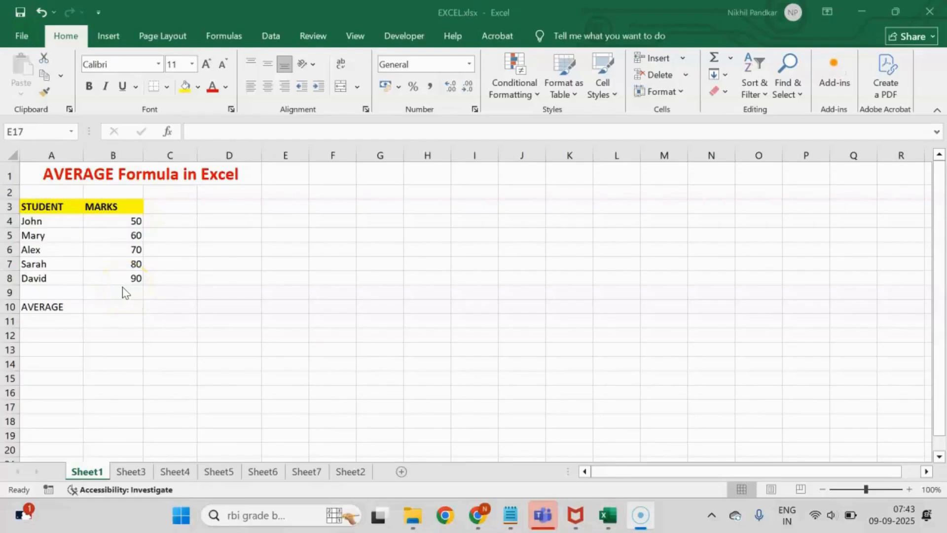
Calculate the students' average marks in cell B10 with an AVERAGE formula over B4:B8, and check the formula against its range
left_click(112, 306)
left_click(111, 306)
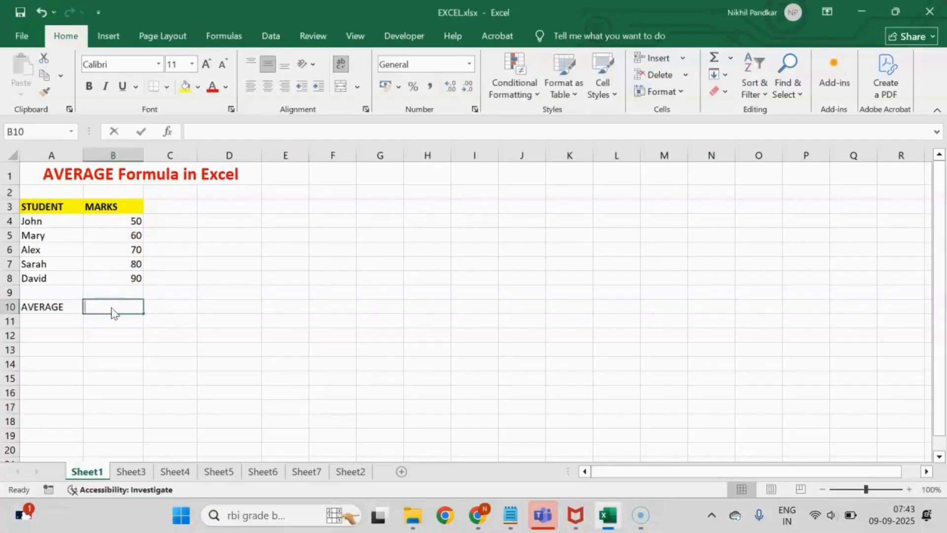
type("=avera")
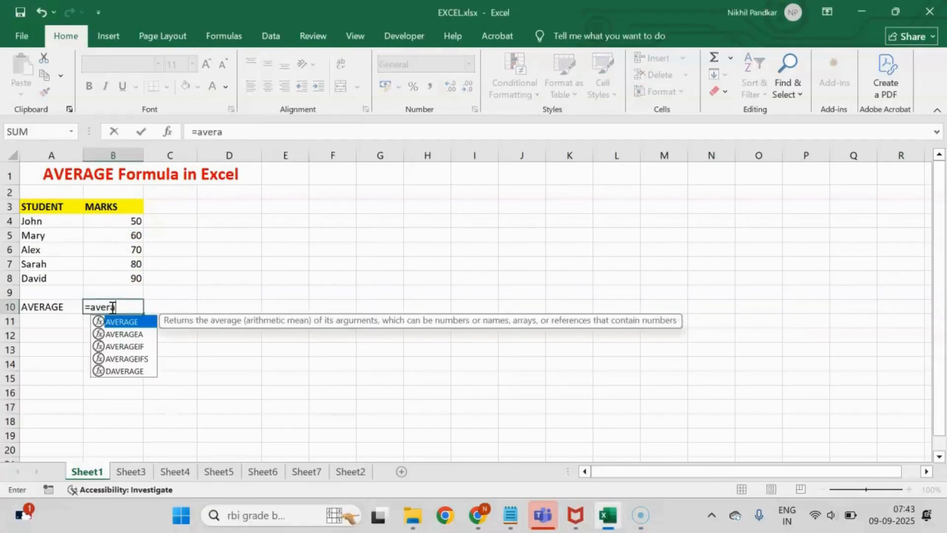
type("ge(")
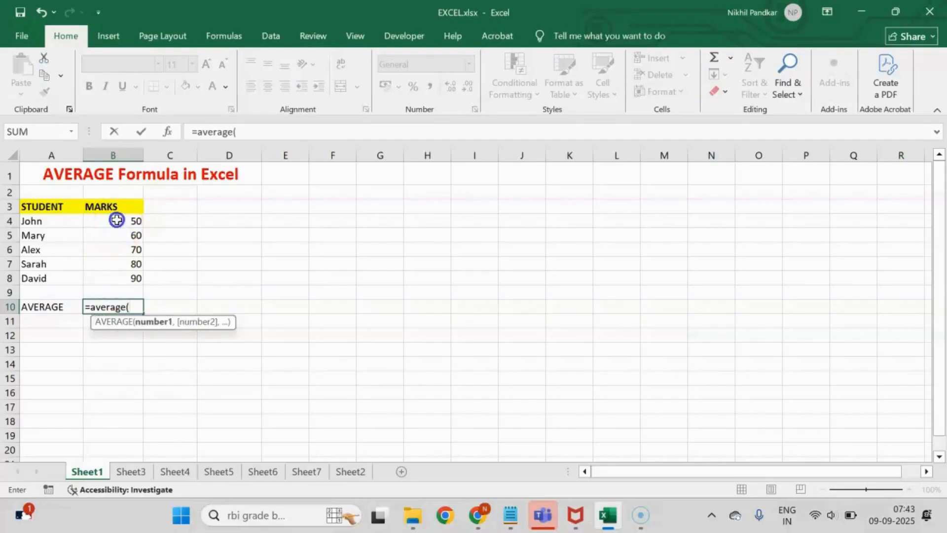
left_click_drag(113, 218, 118, 277)
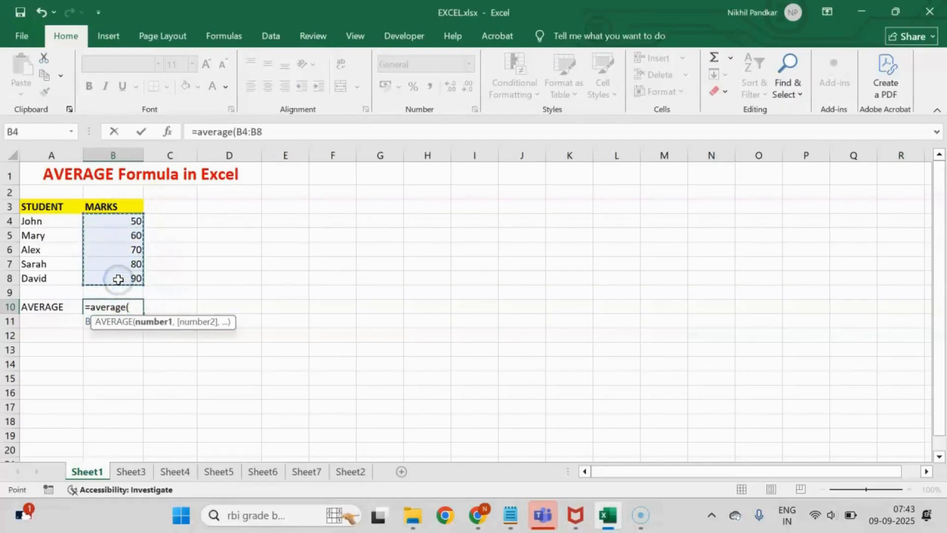
type(")")
key("Return")
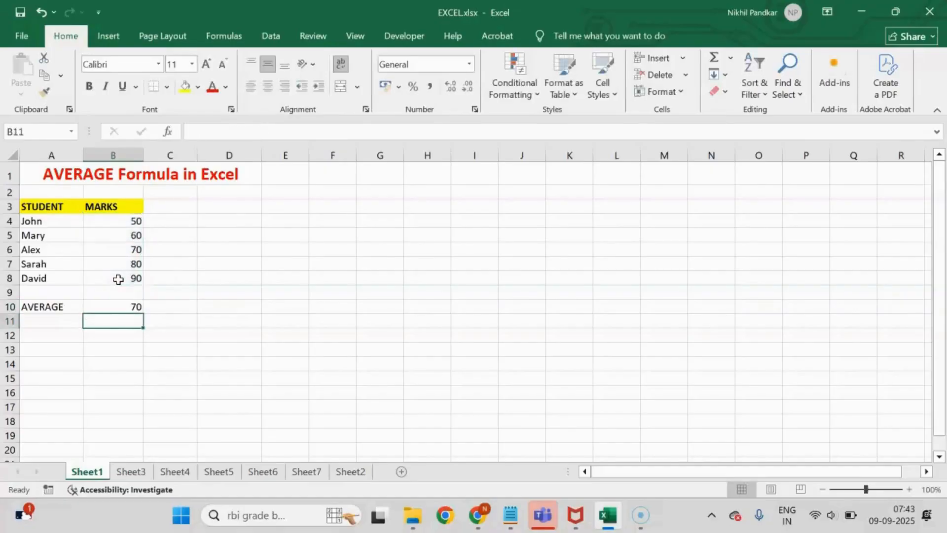
left_click(114, 306)
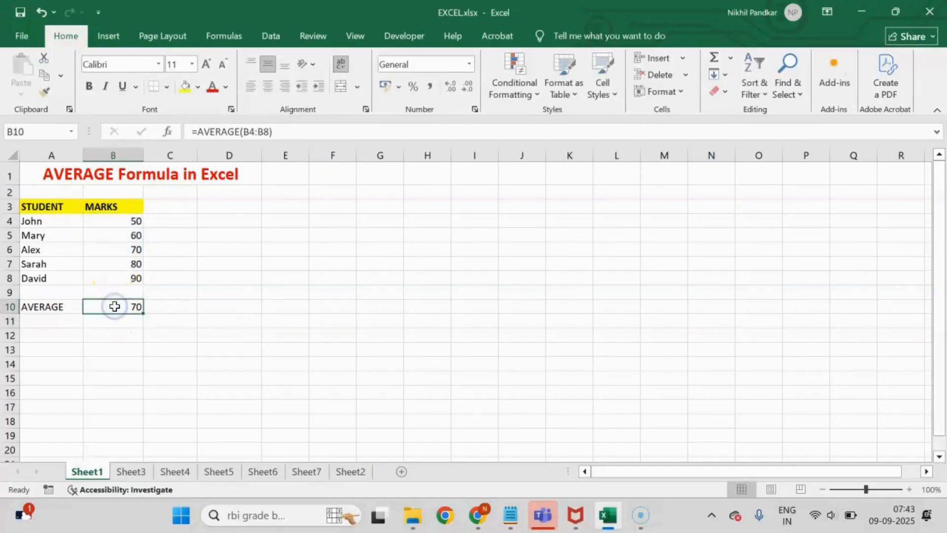
left_click_drag(118, 220, 114, 276)
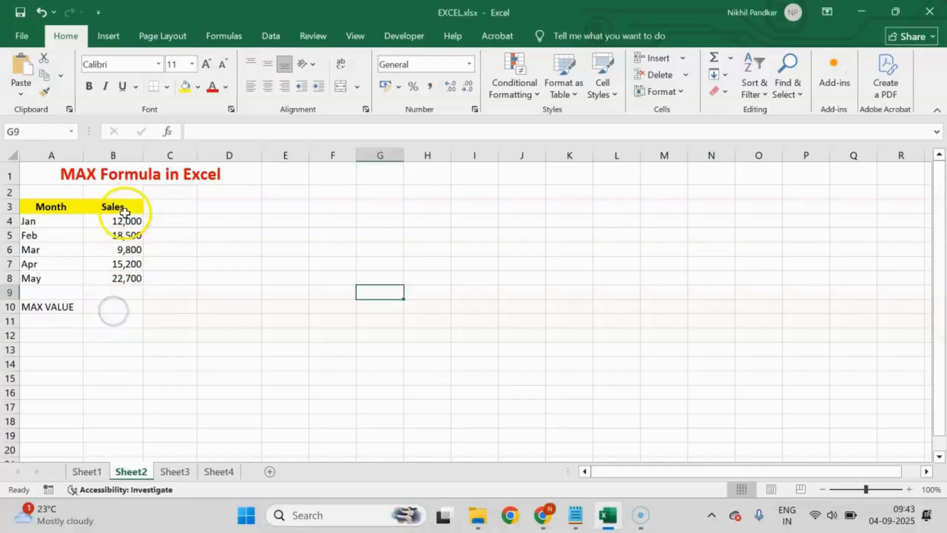
Find the highest monthly sales in cell B10 with a MAX formula over B4:B8
left_click(112, 305)
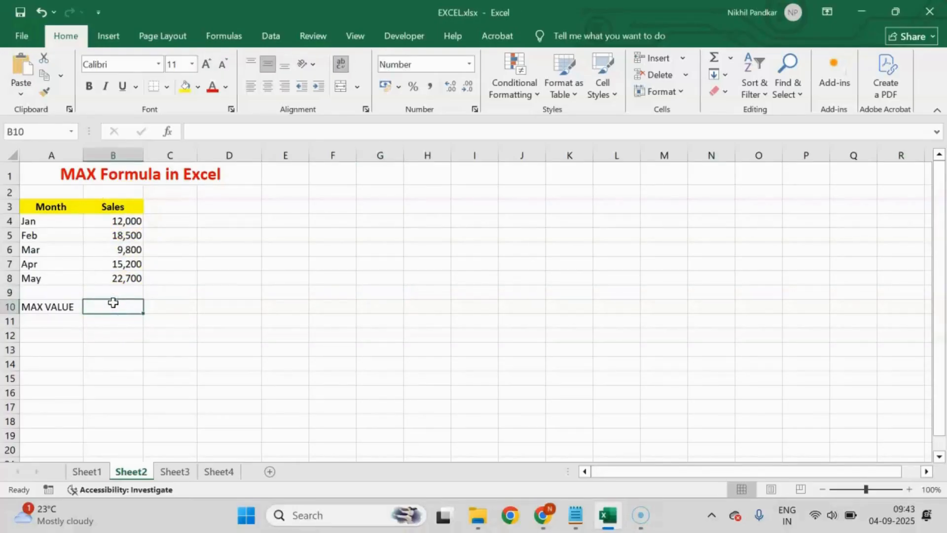
type("=")
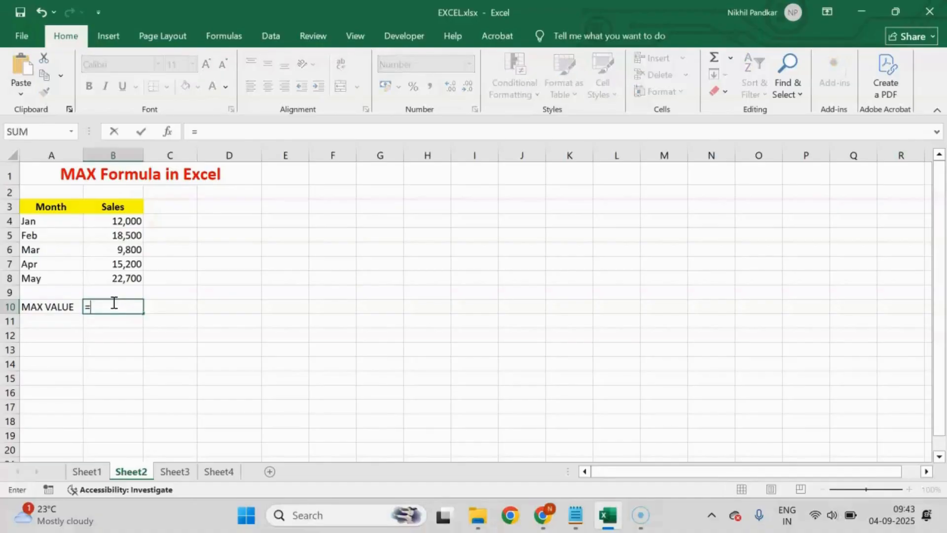
type("MAX")
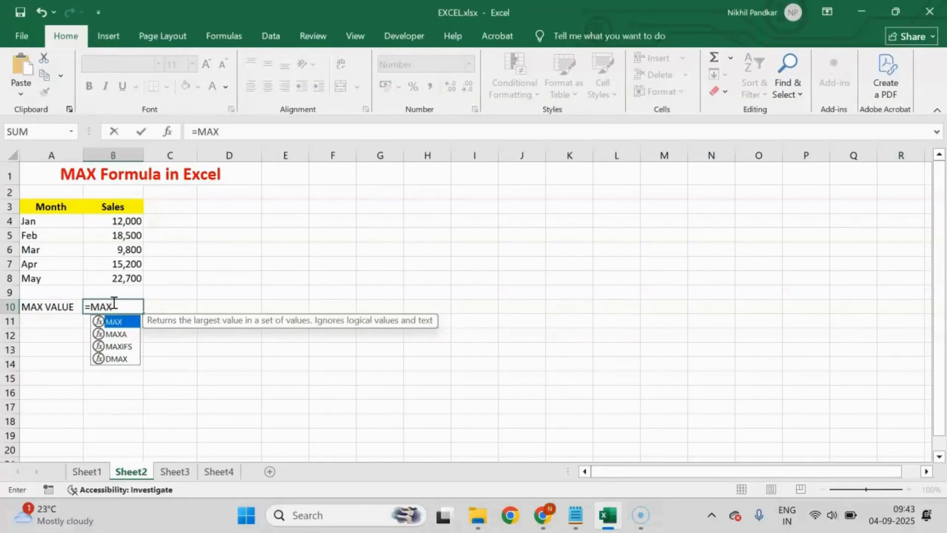
type("(")
left_click_drag(129, 220, 121, 278)
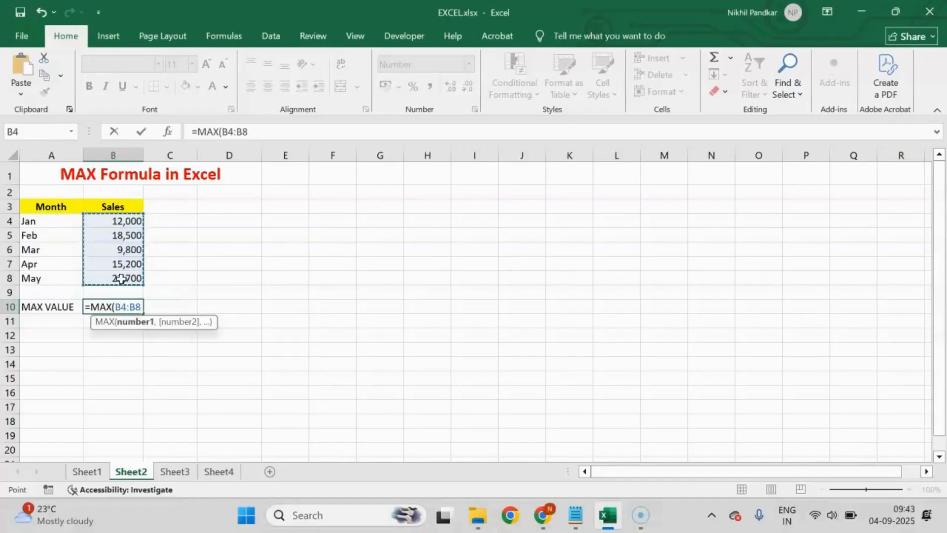
type(")")
key("Return")
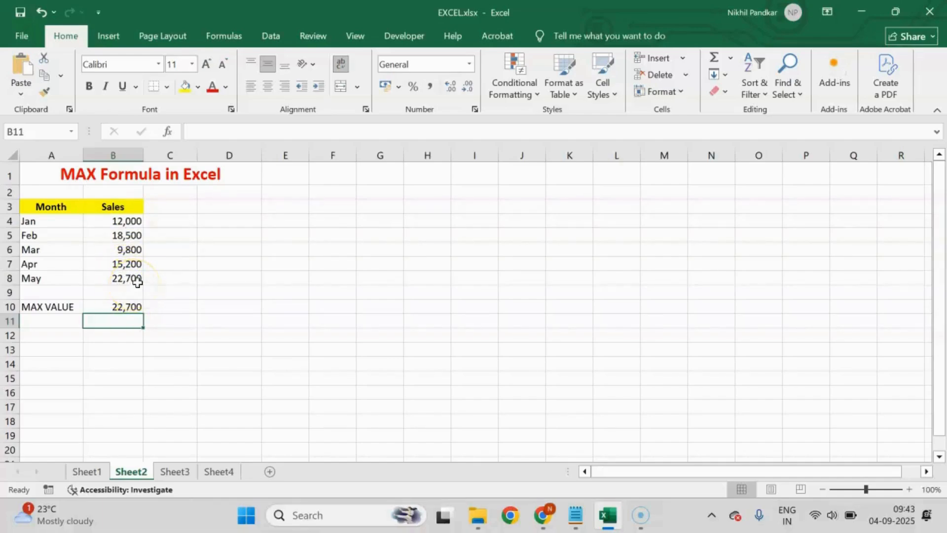
left_click(123, 306)
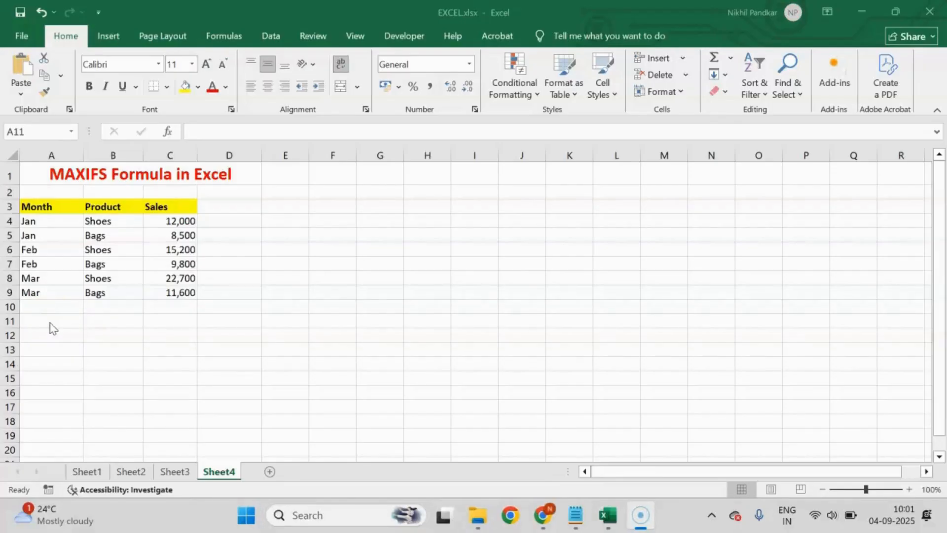
Enter a MAXIFS formula in A11 that returns the highest sales in C4:C9 where the product in B4:B9 is "SHOES"
left_click(47, 320)
type("=")
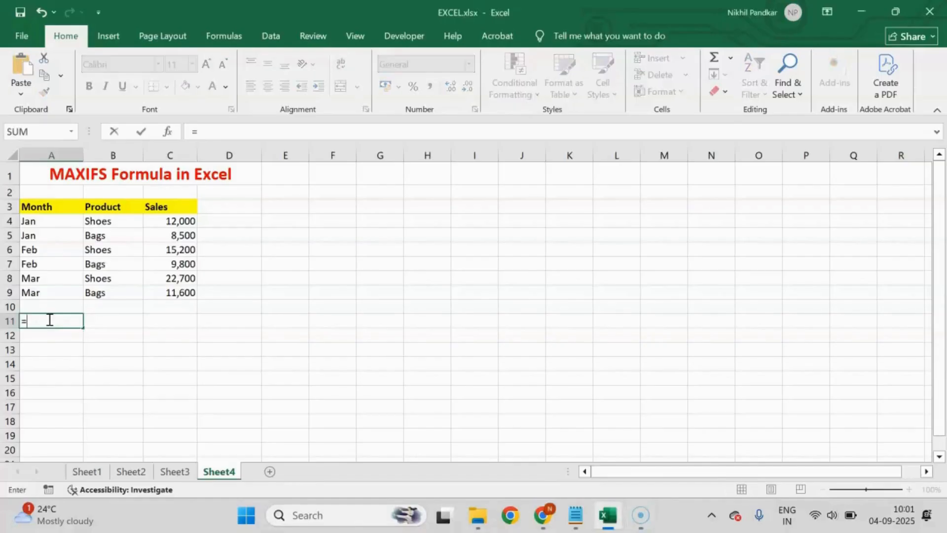
type("MAXIFS(")
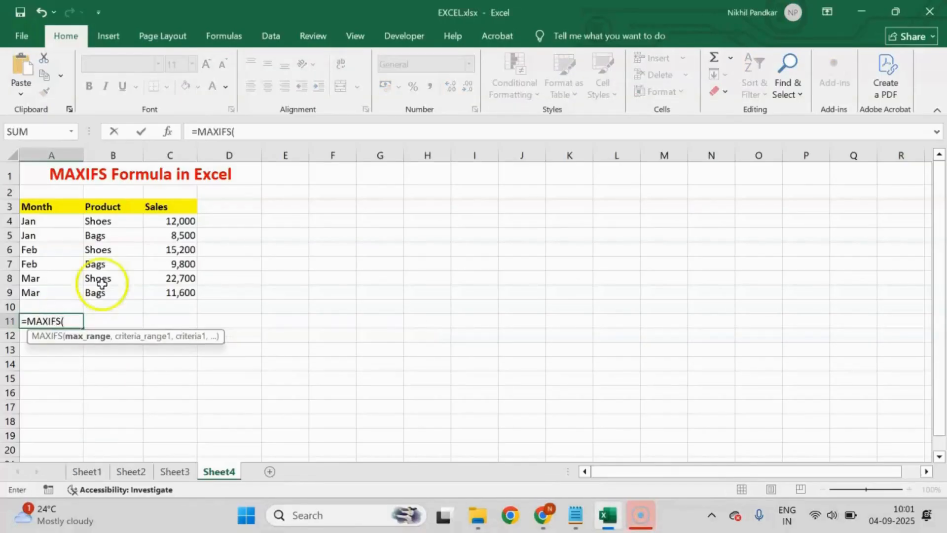
left_click_drag(175, 222, 173, 291)
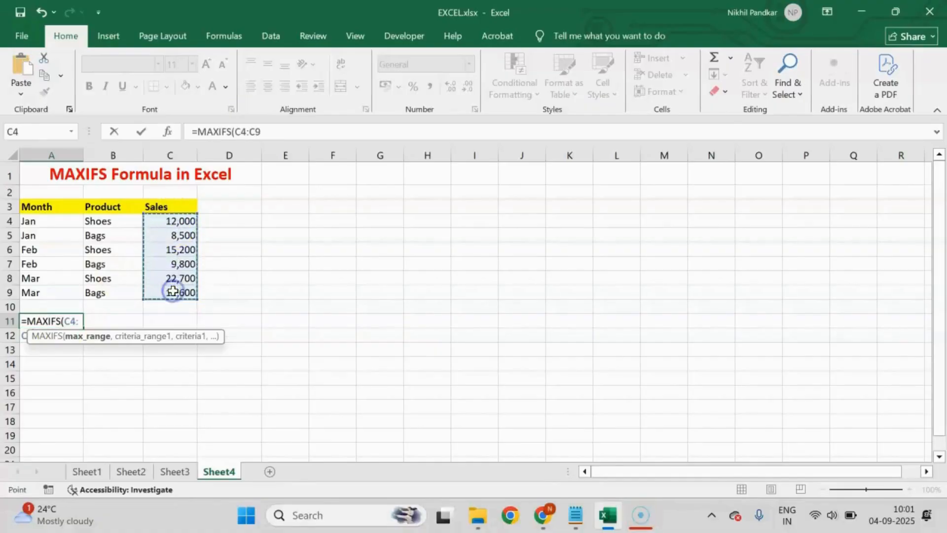
type(",")
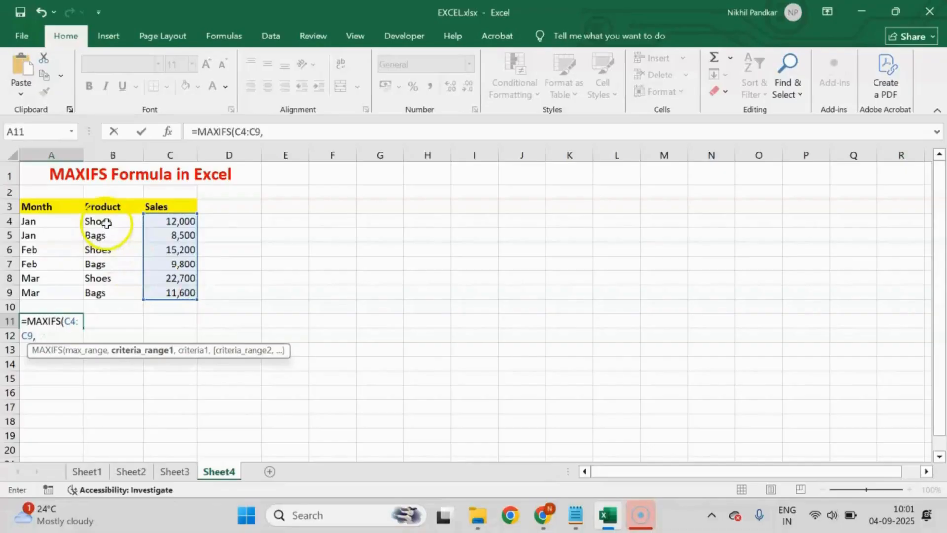
left_click_drag(99, 221, 108, 294)
type(",")
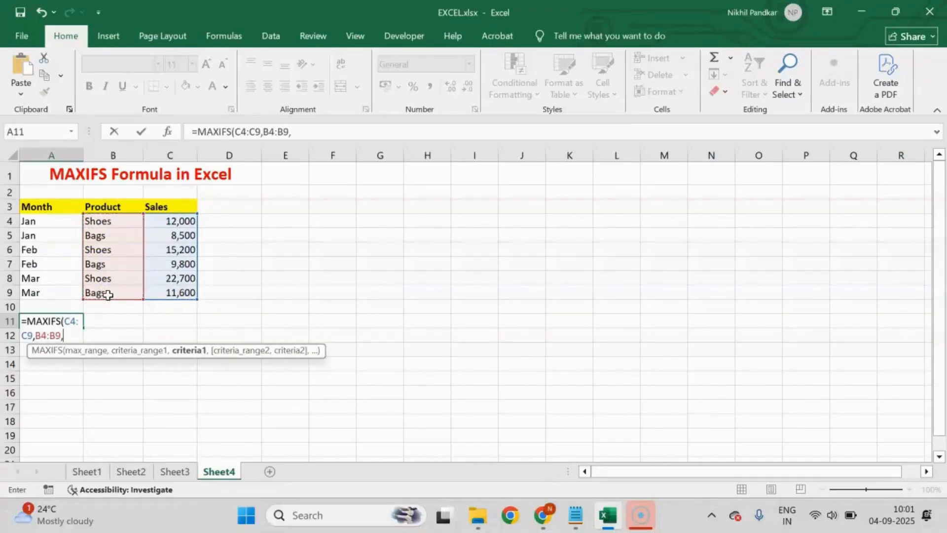
type("\"SHOES")
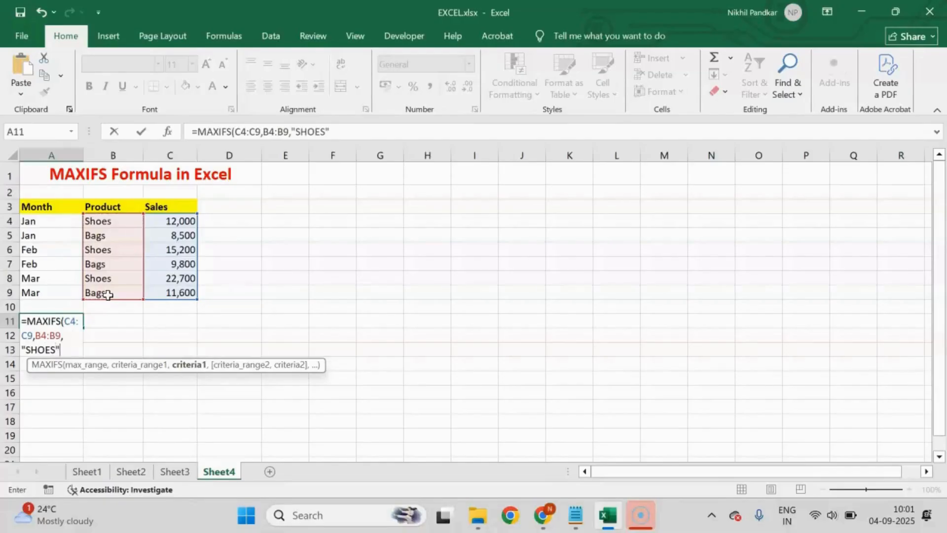
key("Return")
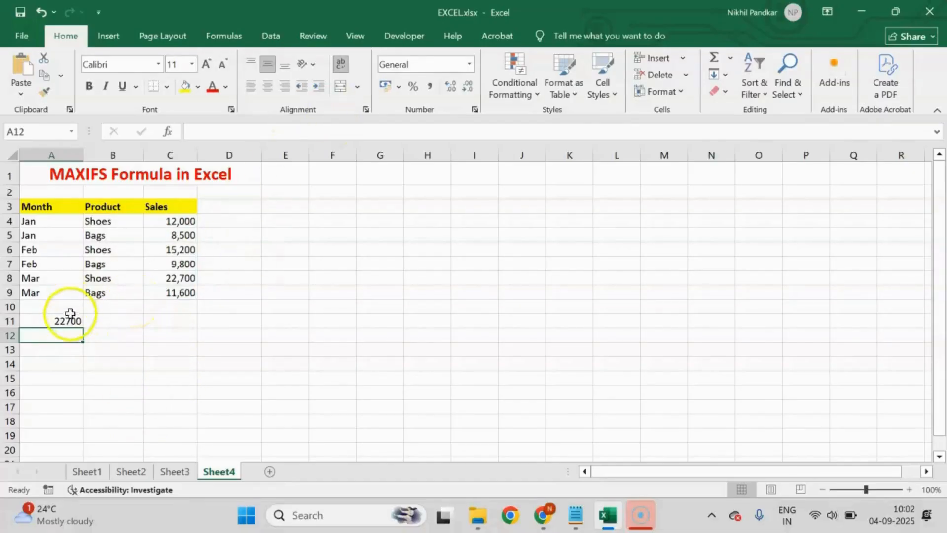
Review the MAXIFS formula in A11 and compare its result with the Shoes sales in C4, C6 and C8
left_click(57, 323)
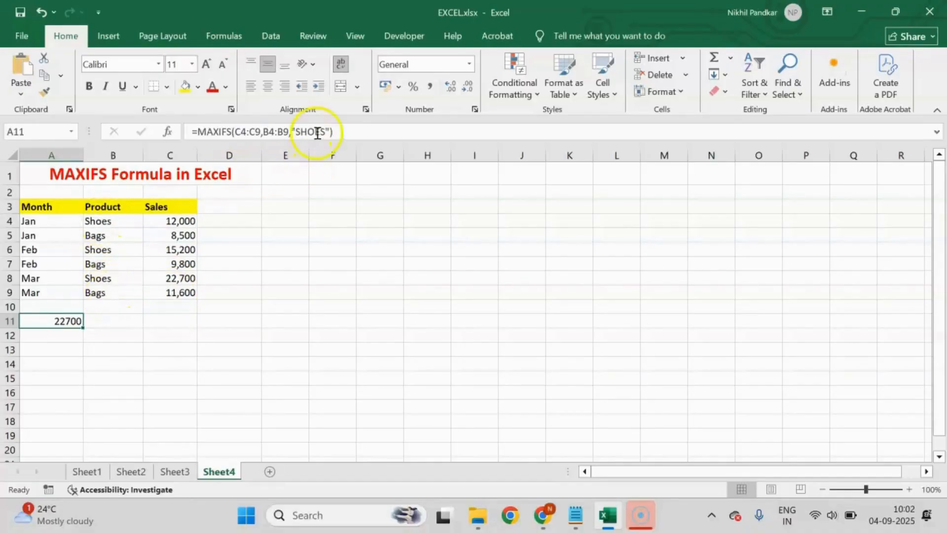
left_click(109, 226)
left_click(188, 221)
left_click(186, 249)
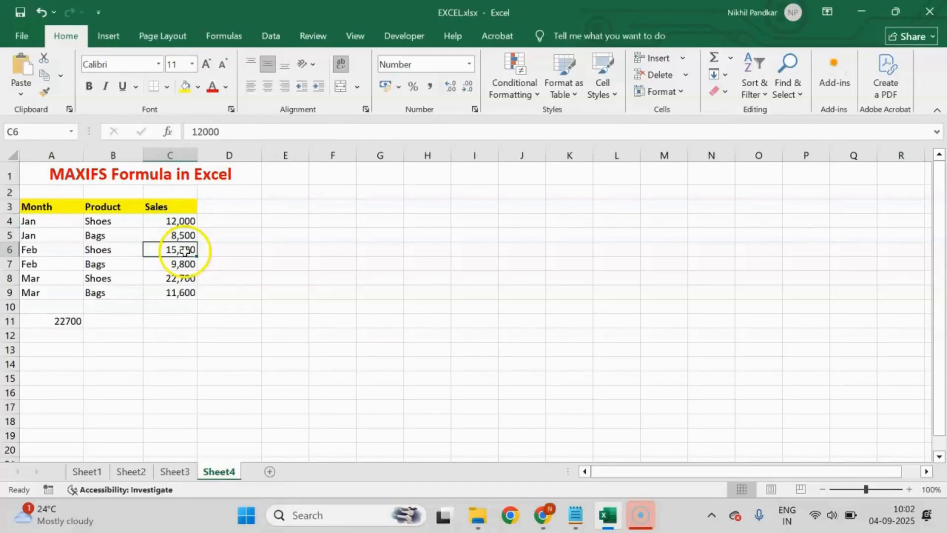
left_click(184, 280)
left_click(186, 220)
left_click(186, 250)
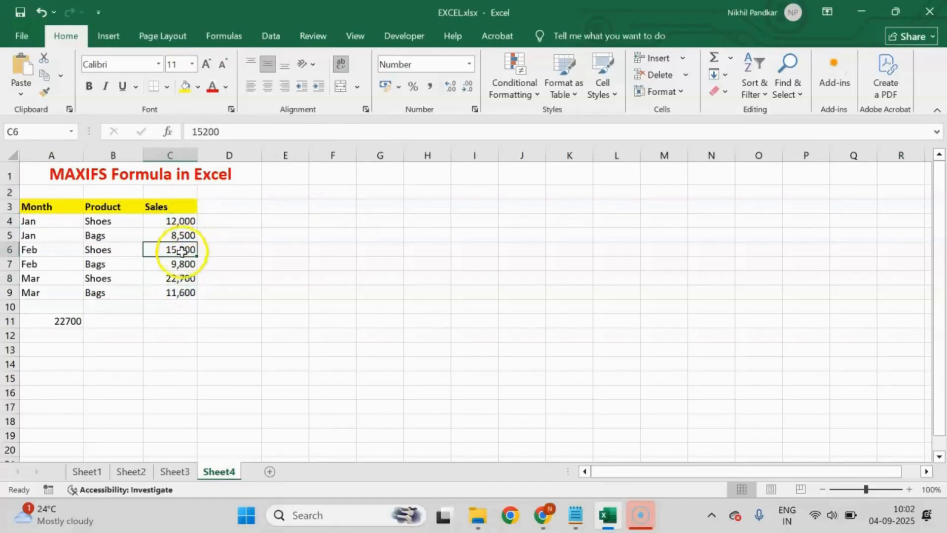
left_click(180, 278)
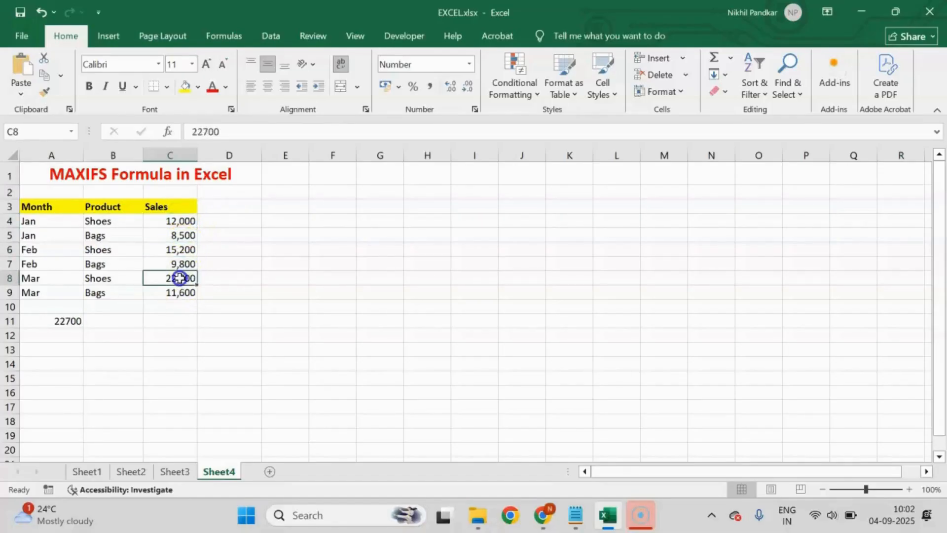
left_click(57, 323)
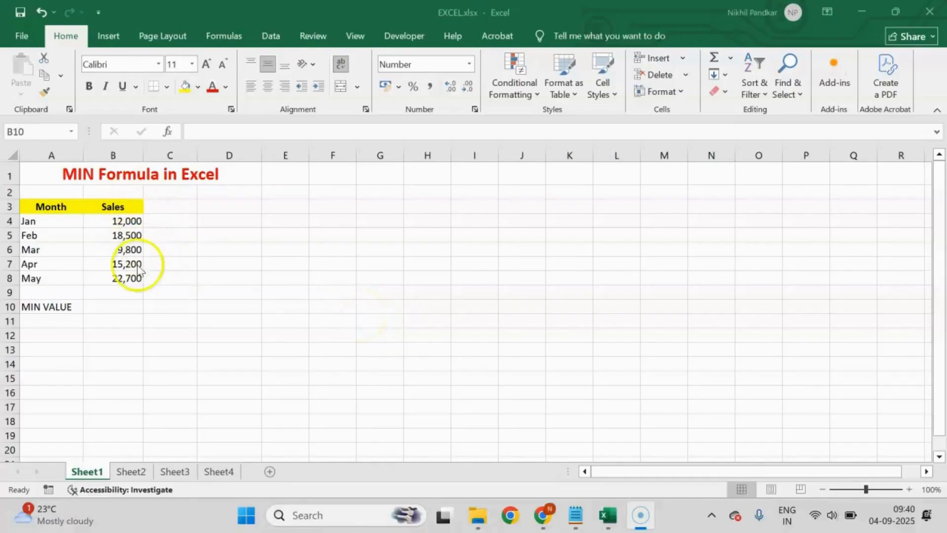
Find the lowest monthly sales in cell B10 with a MIN formula over B4:B8, and check it against the Sales values
left_click(106, 307)
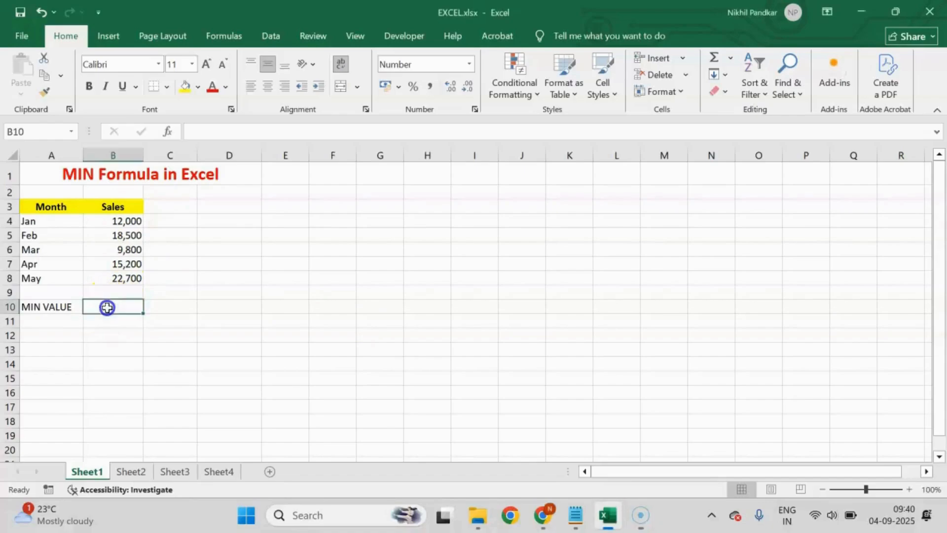
type("=")
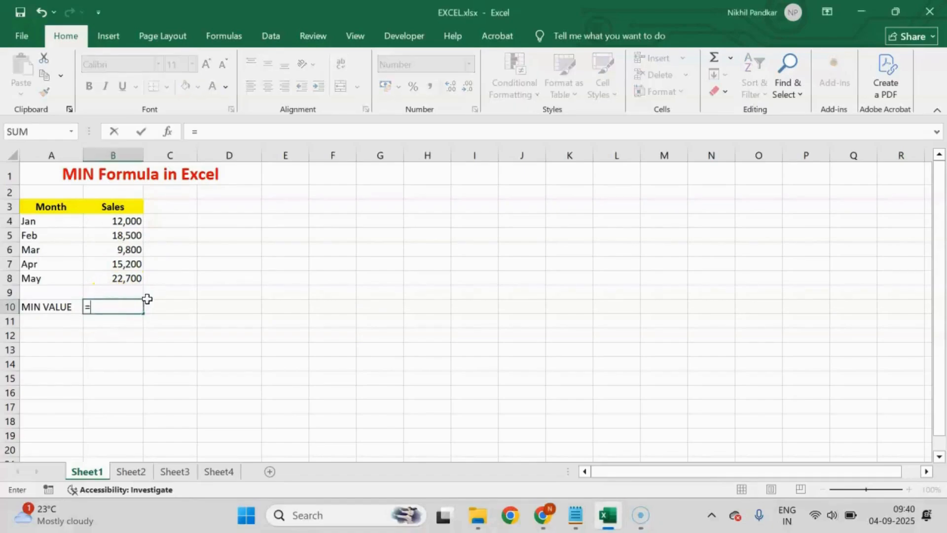
type("MIN(")
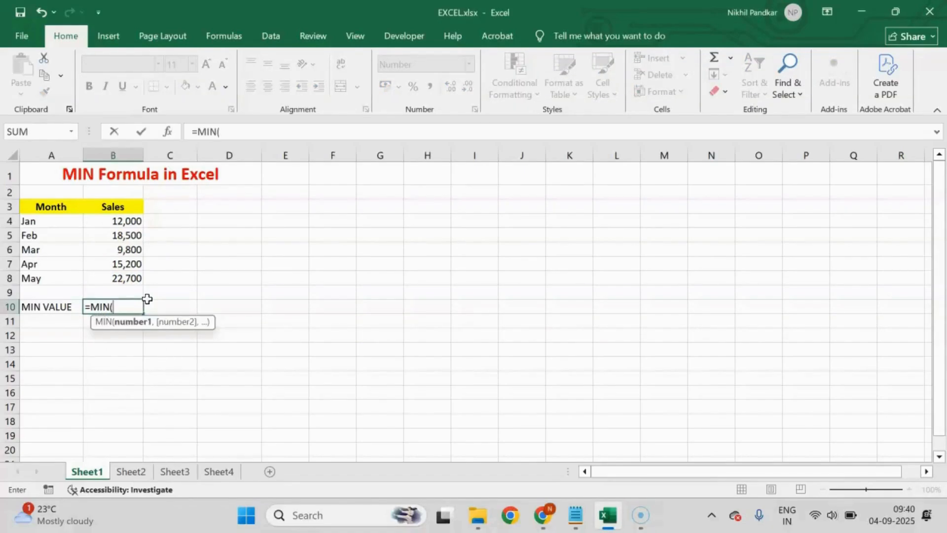
left_click_drag(127, 220, 127, 283)
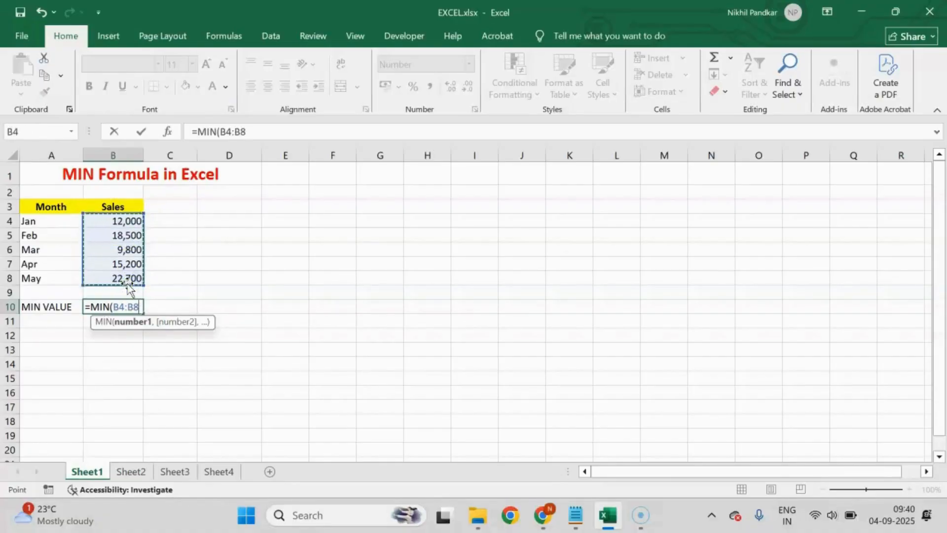
type(")")
key("Return")
left_click_drag(129, 221, 133, 279)
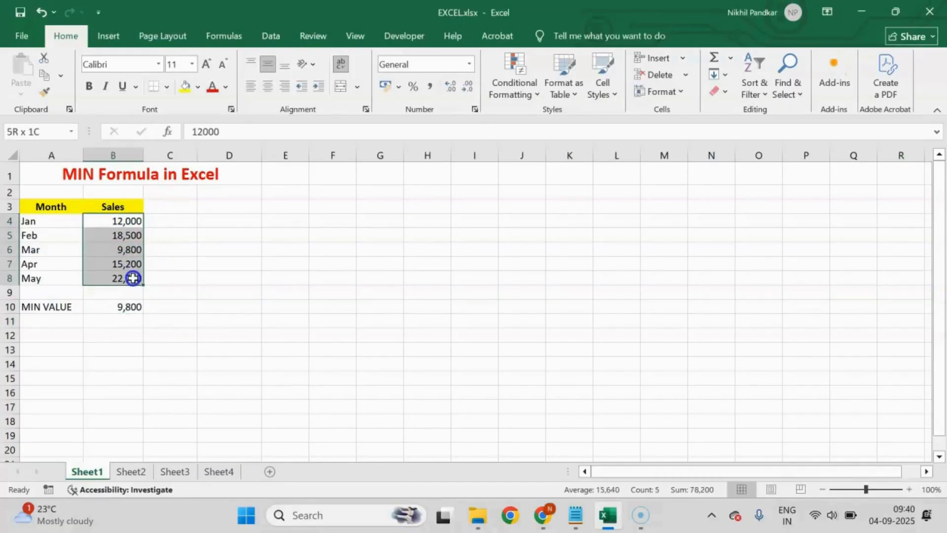
left_click(126, 249)
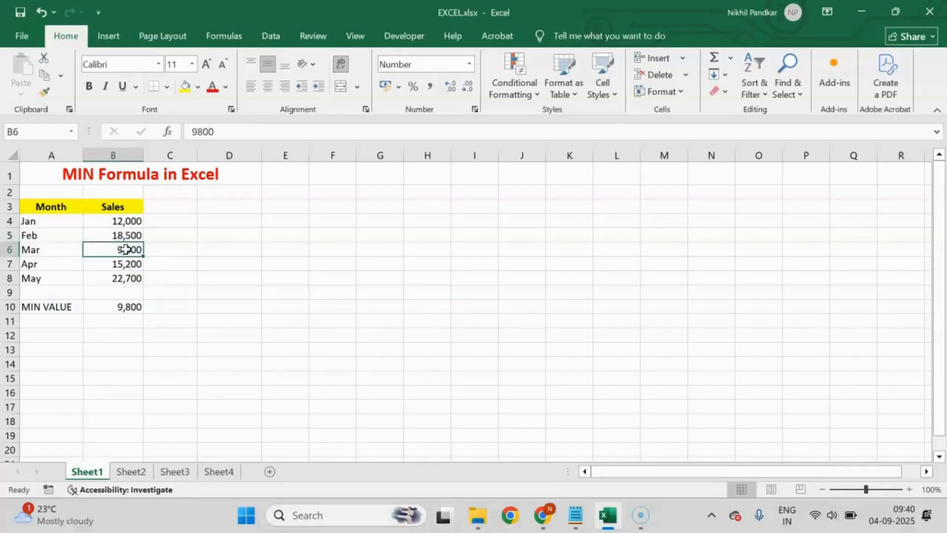
left_click(123, 310)
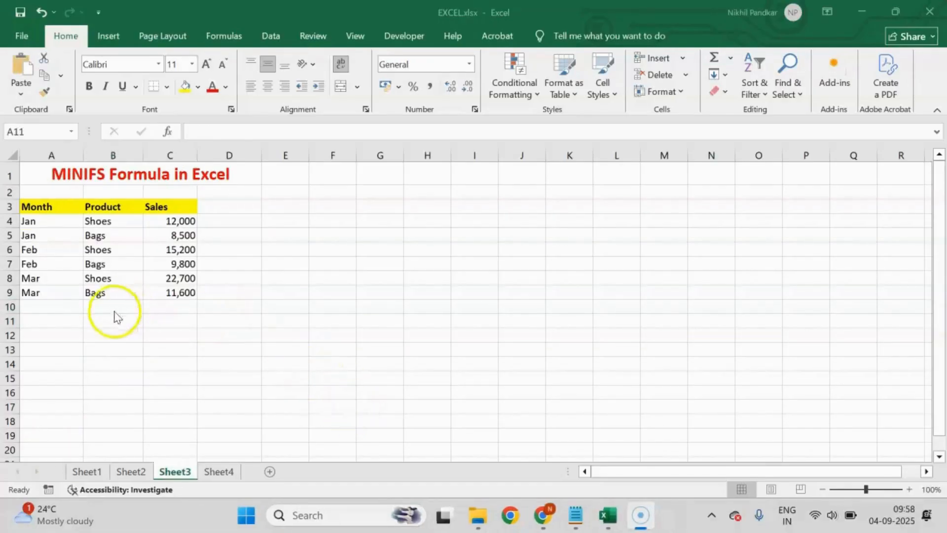
Enter a MINIFS formula in A11 that returns the lowest sales in C4:C9 where the product in B4:B9 is "SHOES"
left_click(41, 321)
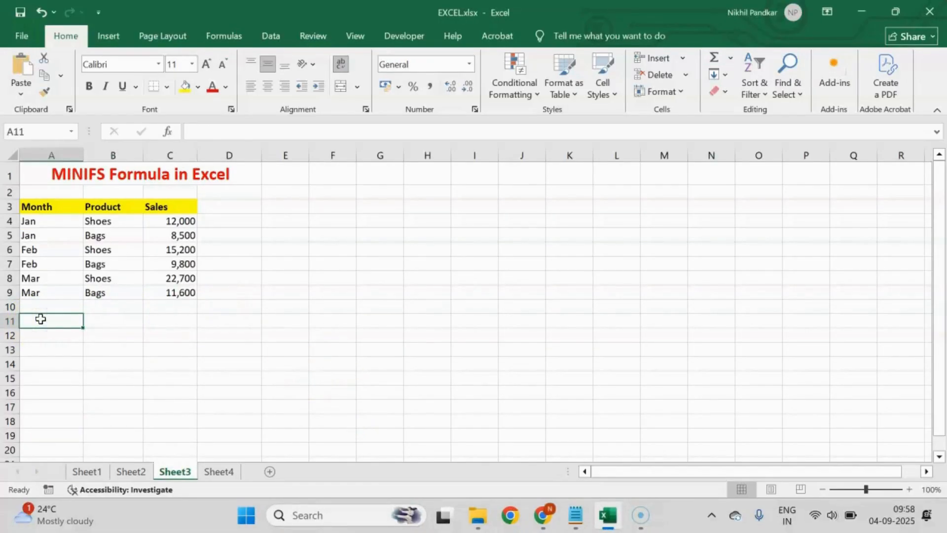
type("=")
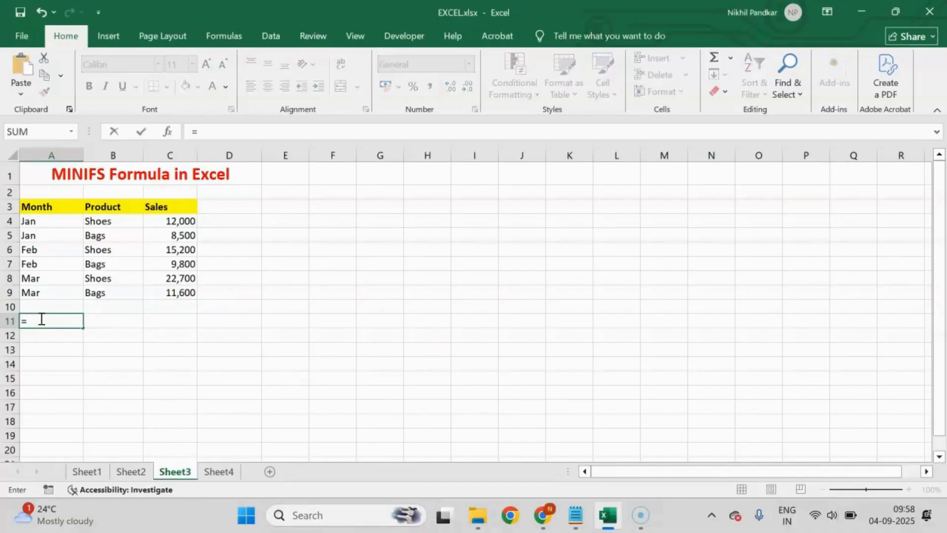
type("MINI")
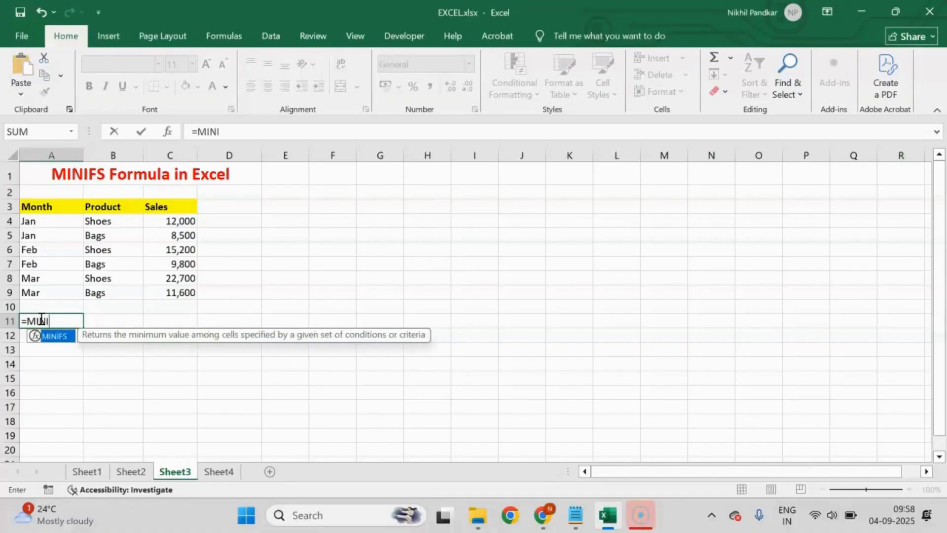
type("FS(")
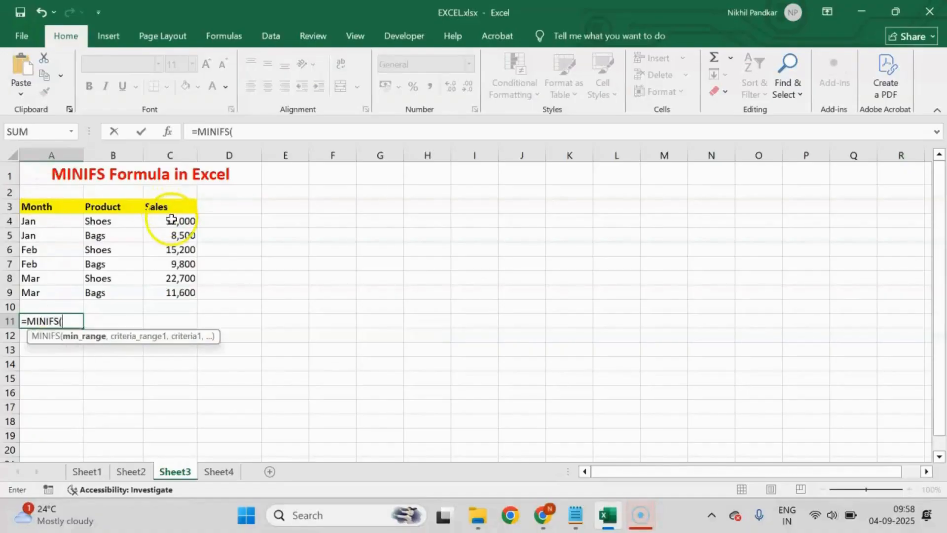
left_click_drag(171, 220, 172, 292)
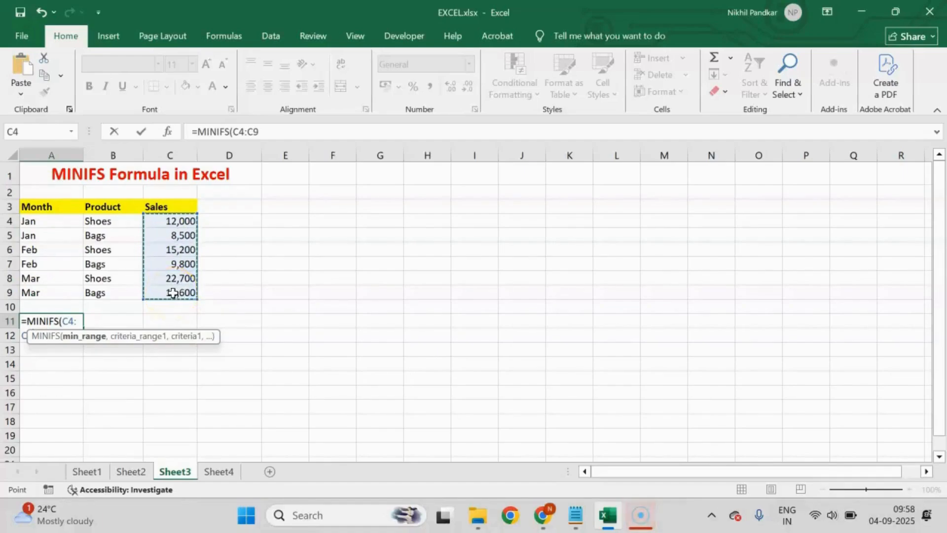
type(",")
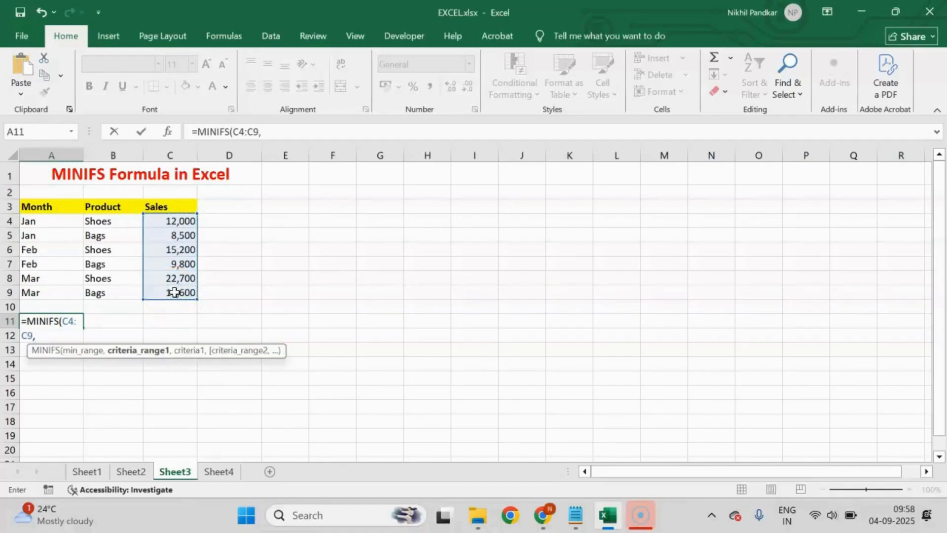
left_click_drag(118, 220, 119, 289)
type(",\"")
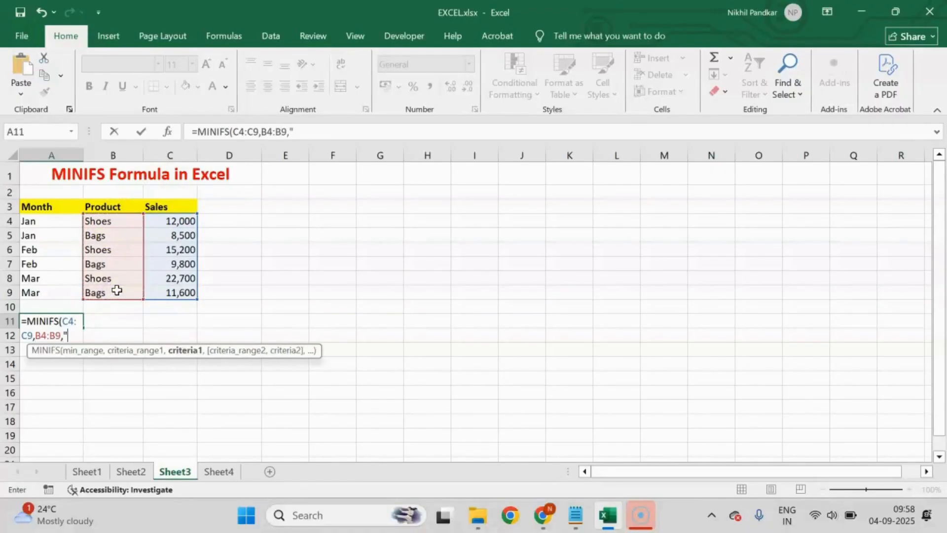
type("SHOES\"")
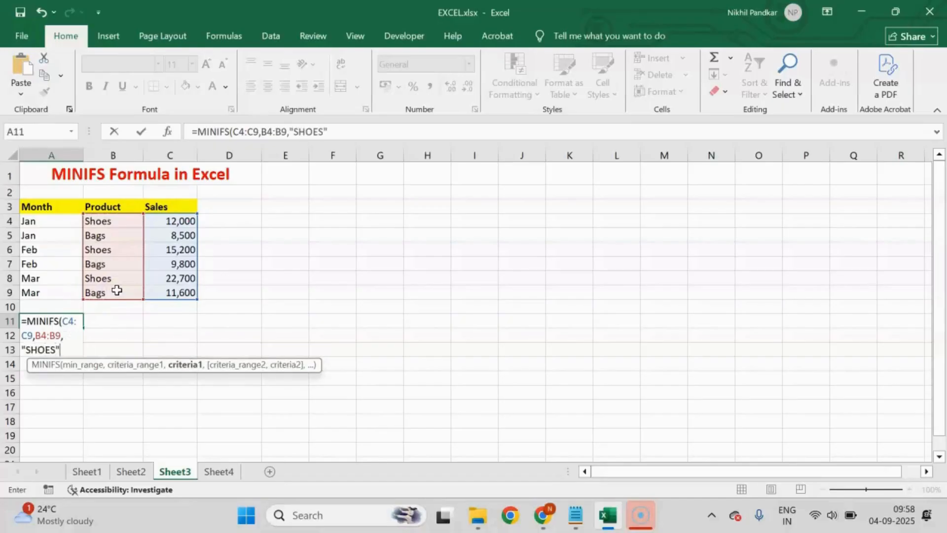
type(")")
key("Return")
Review the MINIFS formula in A11 and compare its result with the Shoes rows and their sales in C4, C6 and C8
left_click(69, 322)
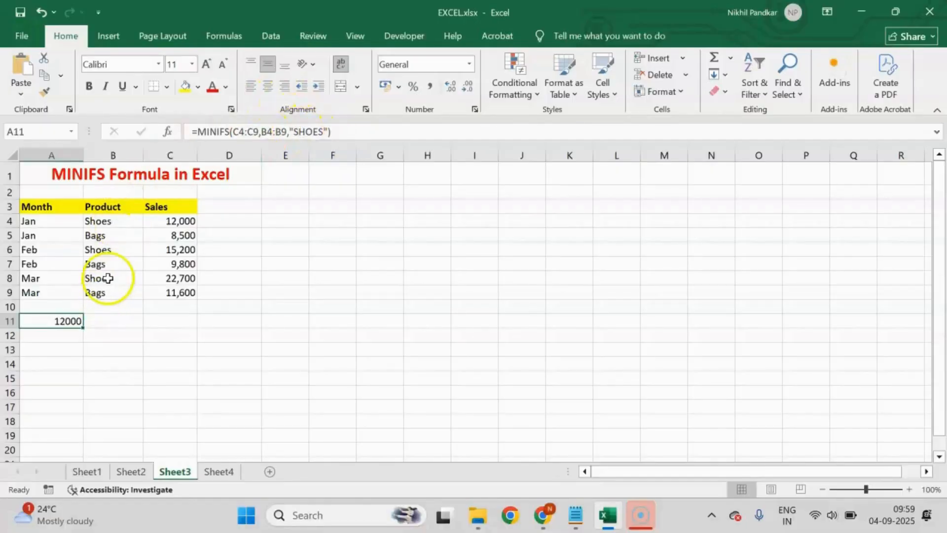
left_click(100, 220)
left_click(95, 251)
left_click(102, 277)
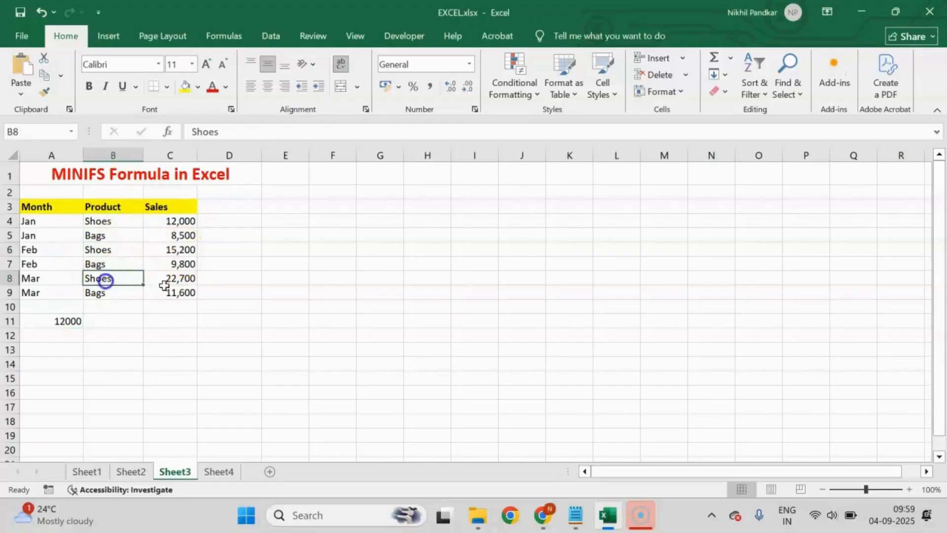
left_click(182, 216)
left_click(173, 250)
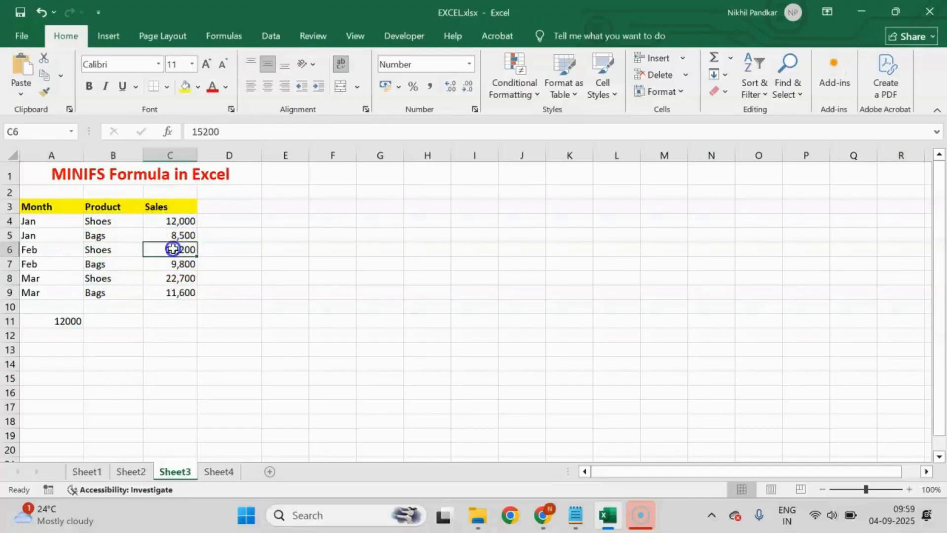
left_click(178, 278)
left_click(63, 323)
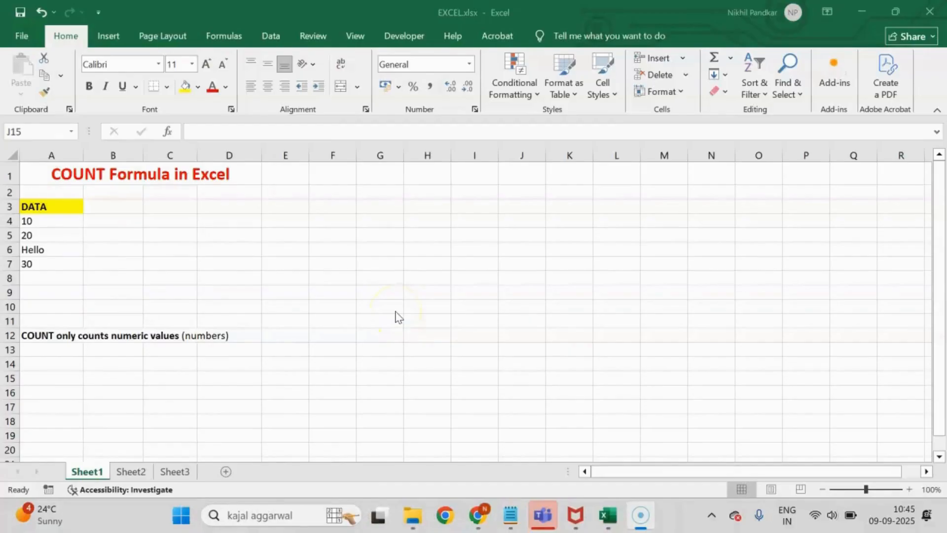
left_click(51, 292)
type("=")
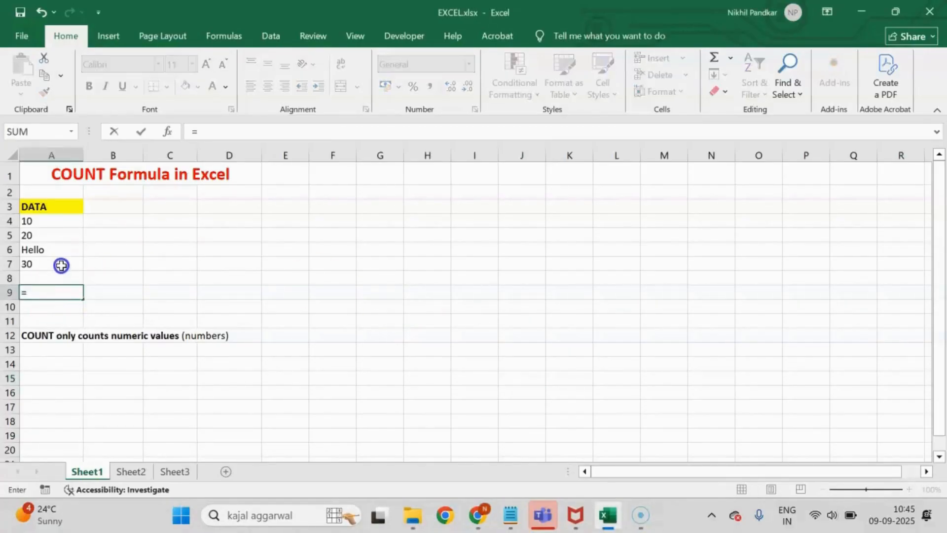
key("Escape")
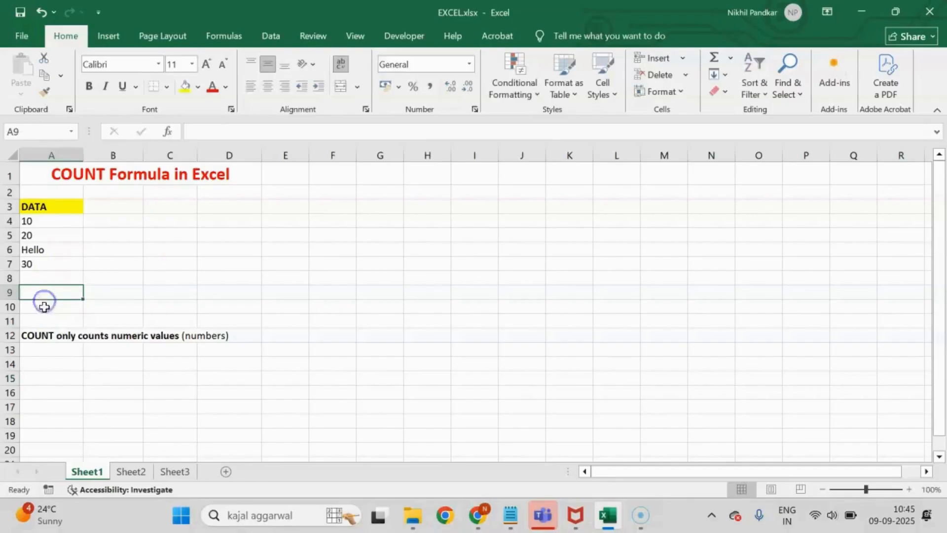
Count the numeric entries of the DATA column in cell A10 with a COUNT formula over A4:A8
left_click(45, 308)
type("=coun")
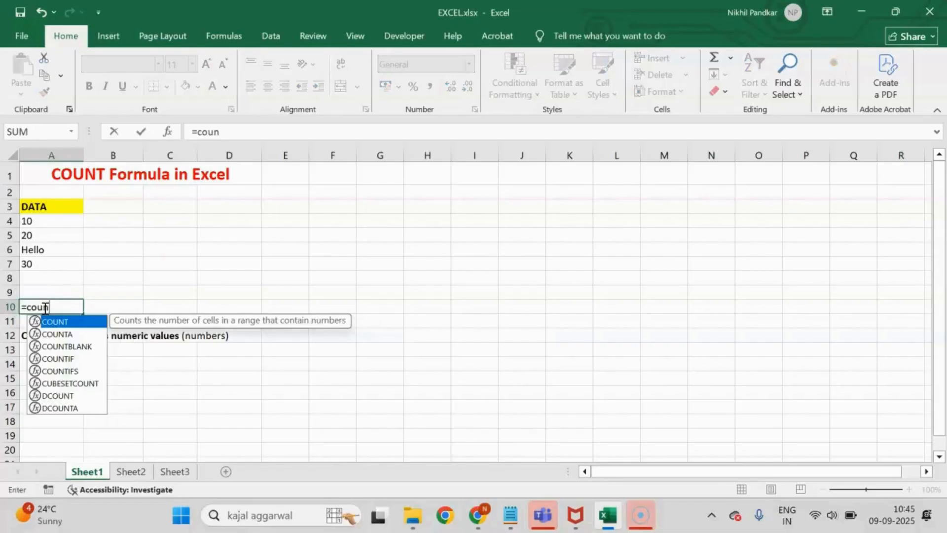
type("t(")
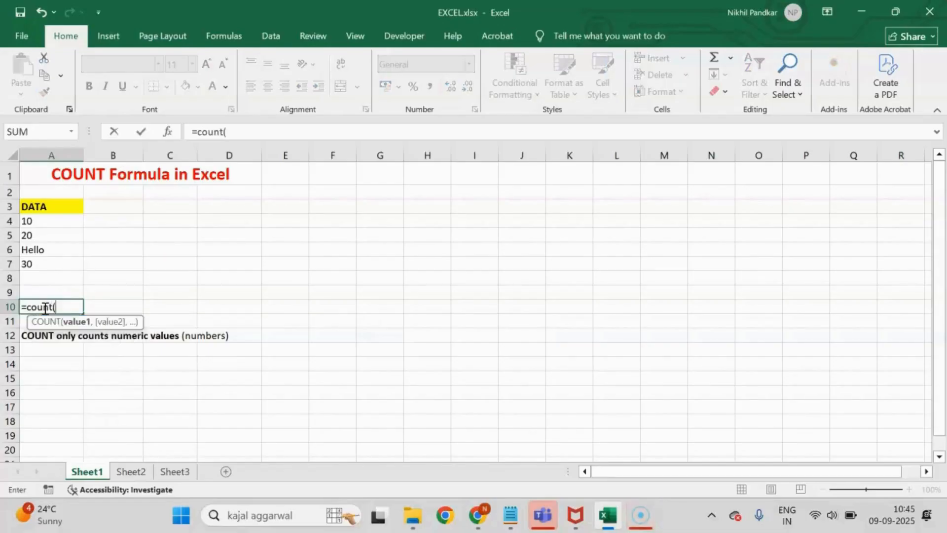
left_click(43, 223)
left_click_drag(43, 224, 30, 279)
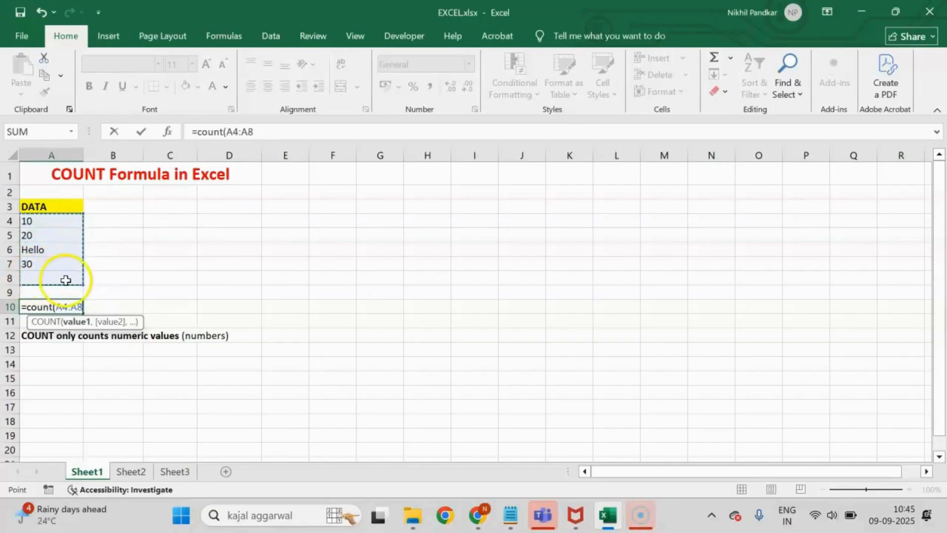
type(")")
key("Return")
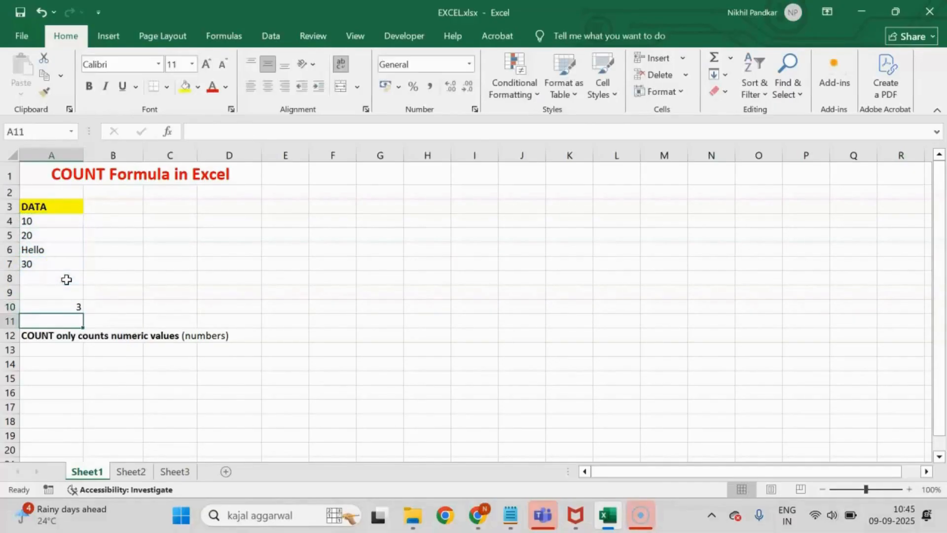
Review the COUNT formula in A10 against the note in A12 and the numeric, text and blank cells in A4:A8
left_click(67, 307)
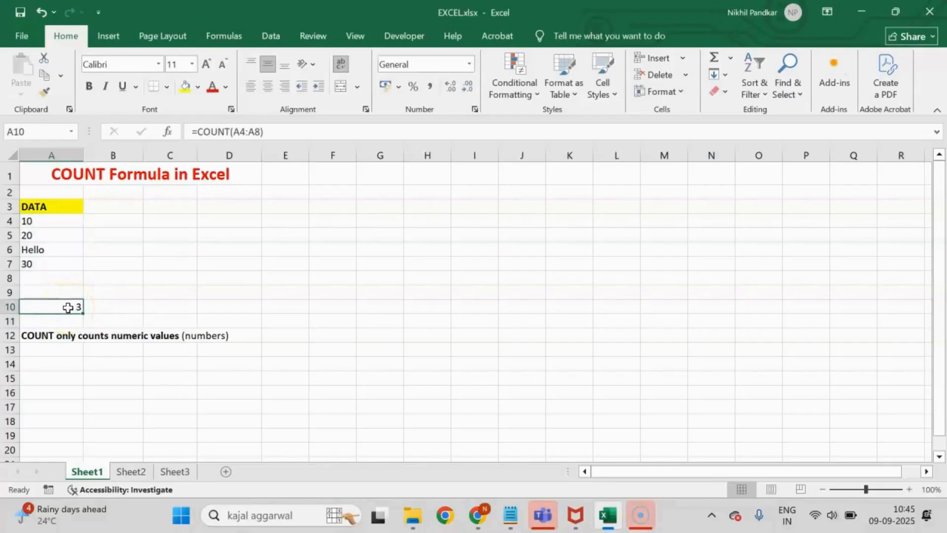
left_click(37, 336)
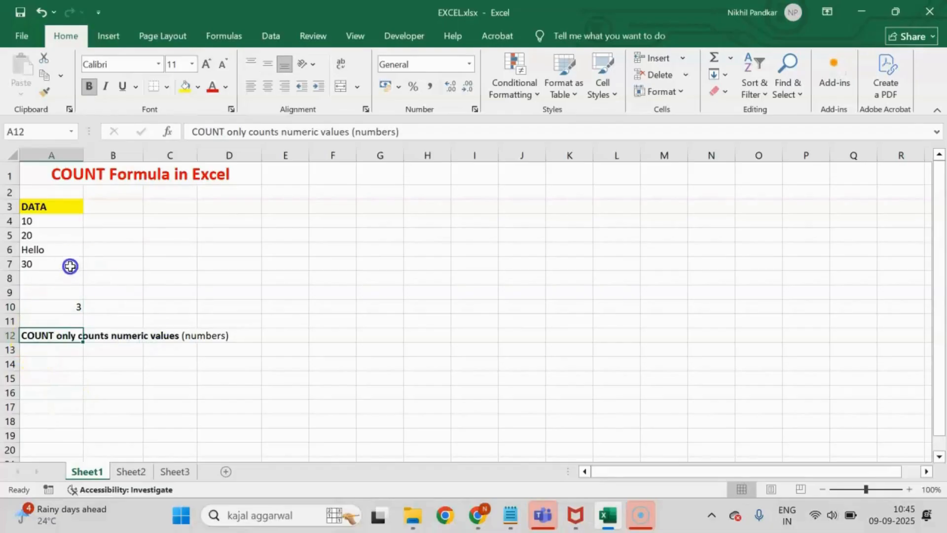
left_click(54, 251)
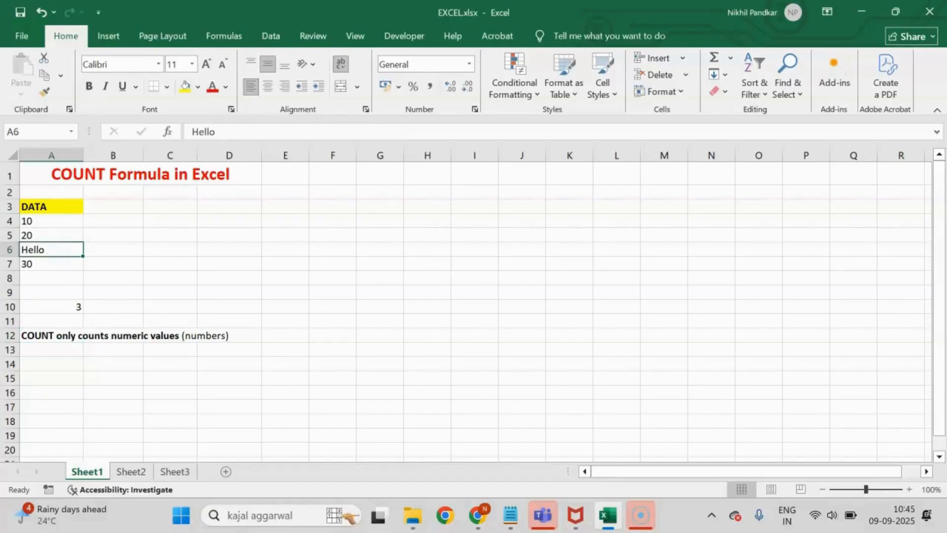
left_click(58, 280)
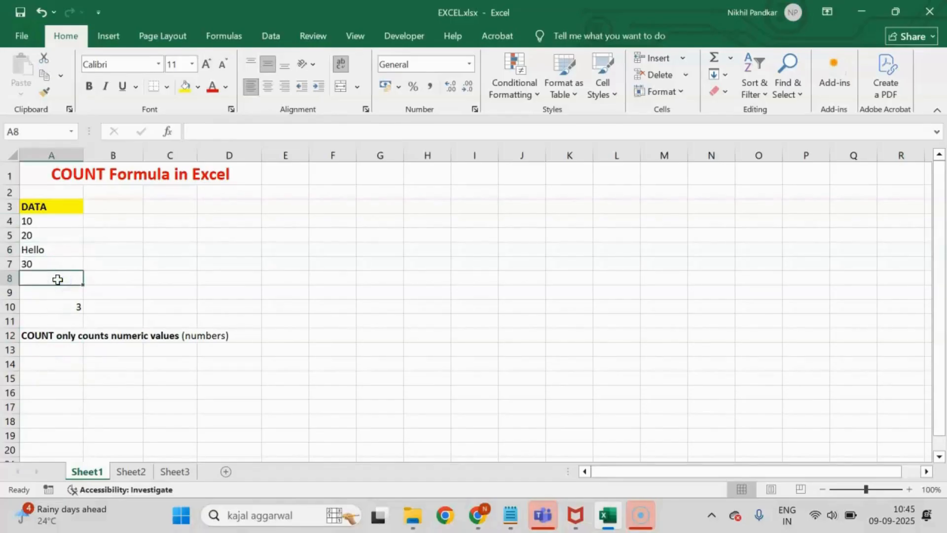
left_click_drag(40, 219, 39, 284)
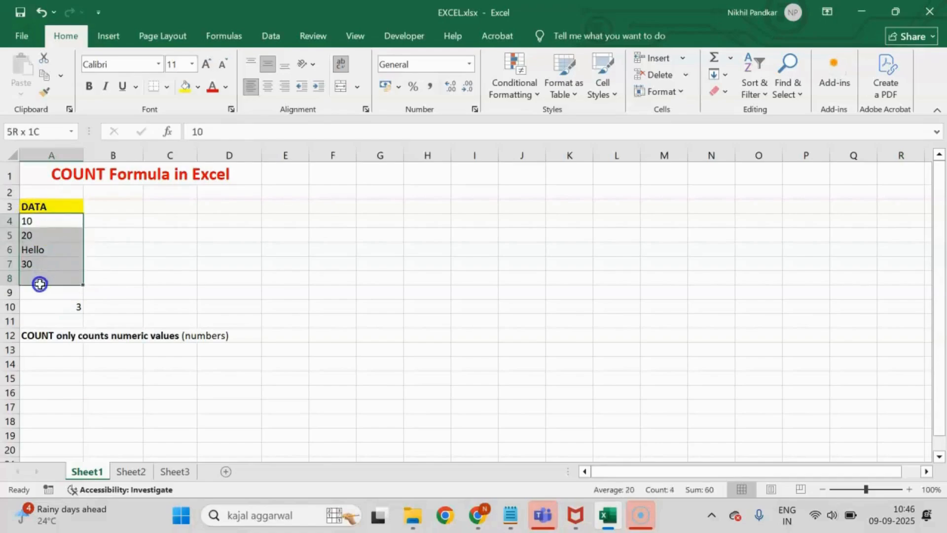
left_click(33, 220)
left_click(36, 236)
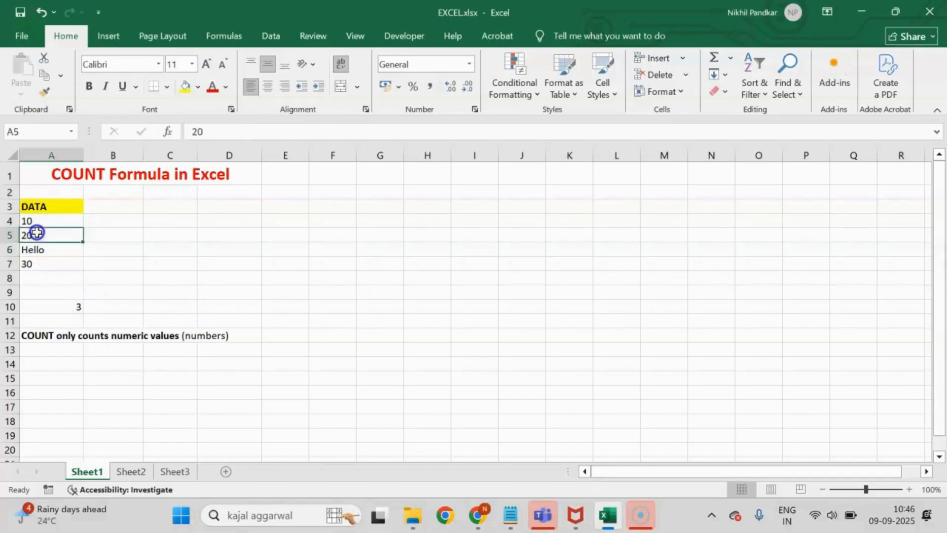
left_click(38, 264)
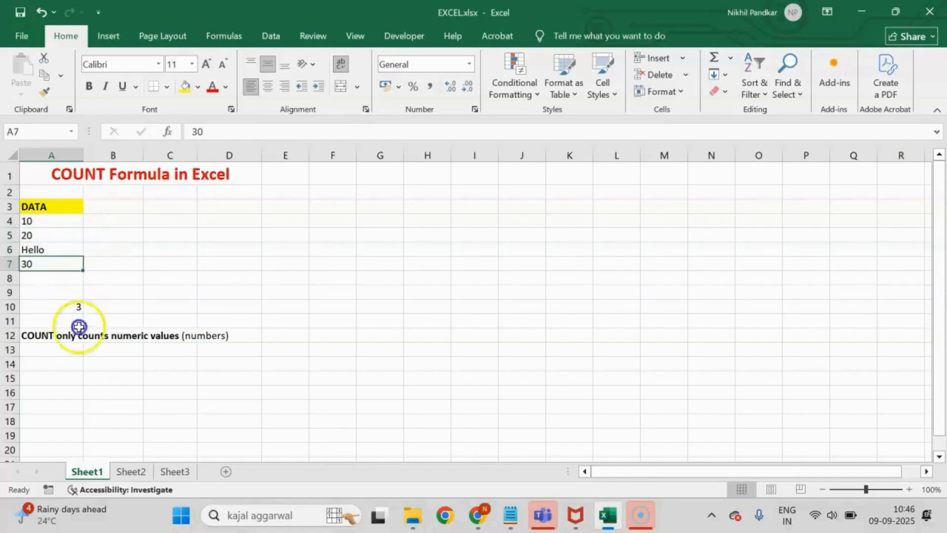
left_click(58, 304)
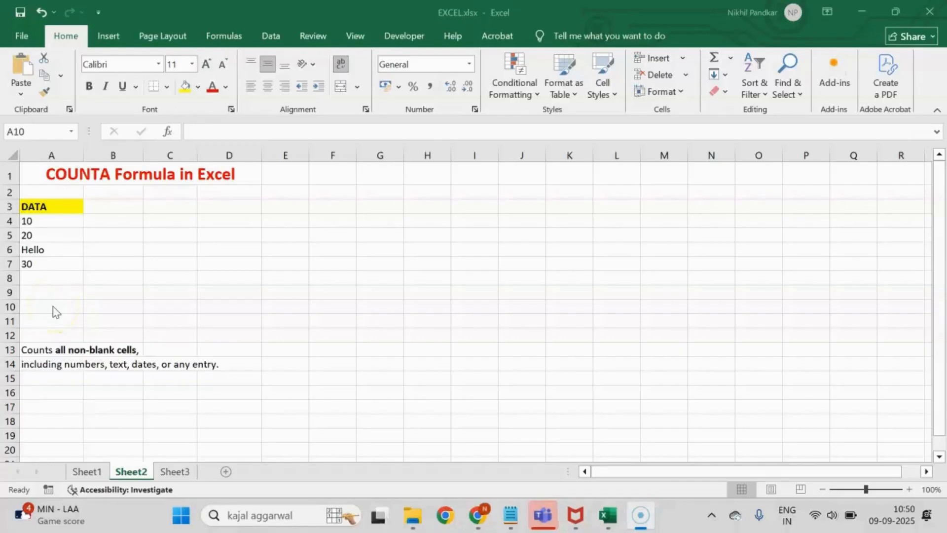
Count the non-blank entries of the DATA column in cell A10 with a COUNTA formula over A4:A8
left_click(60, 304)
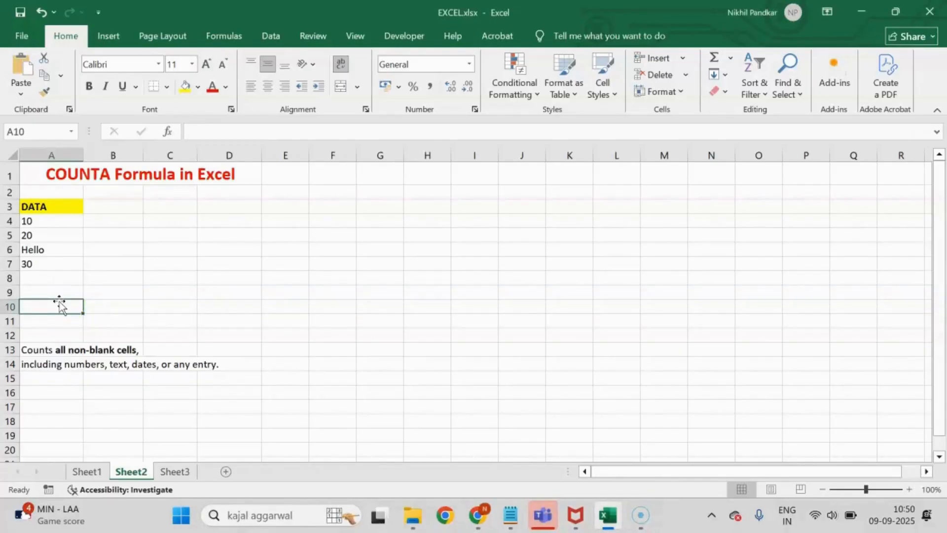
type("=COUNT")
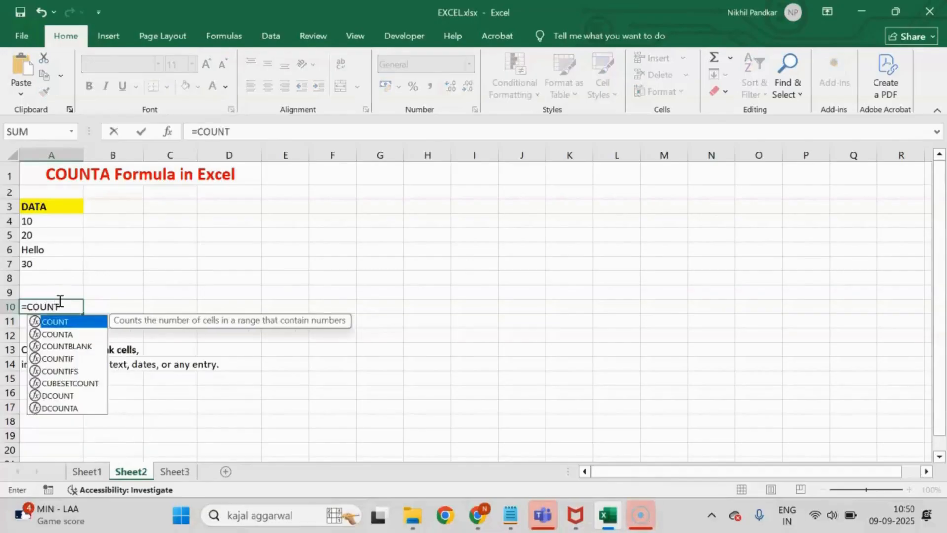
type("A(")
left_click_drag(49, 220, 37, 280)
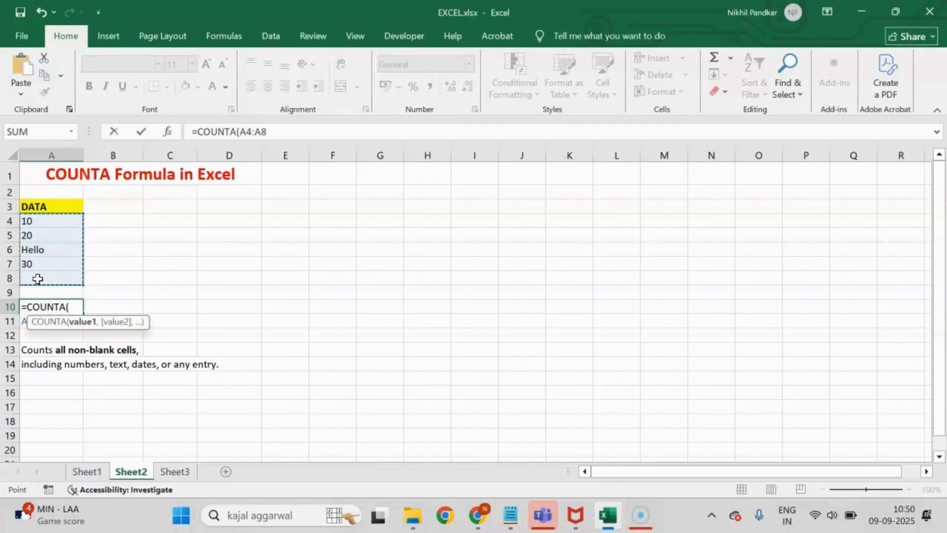
type(")")
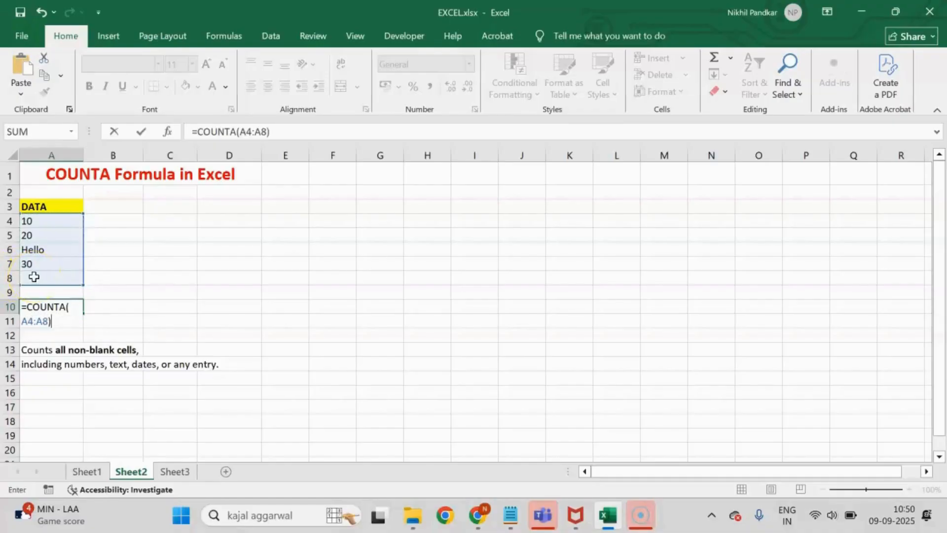
key("Return")
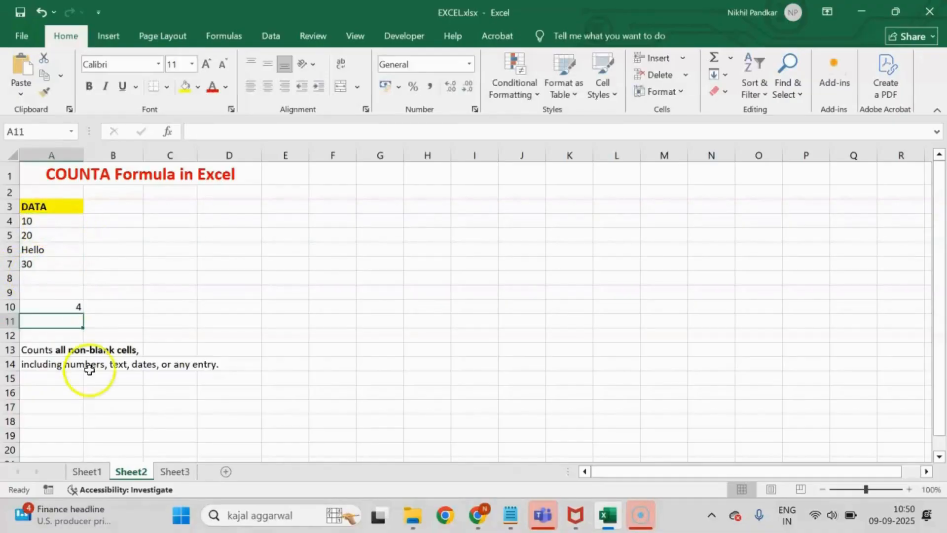
Review the COUNTA formula in A10 against the numeric, text and blank cells in A4:A8
left_click(67, 307)
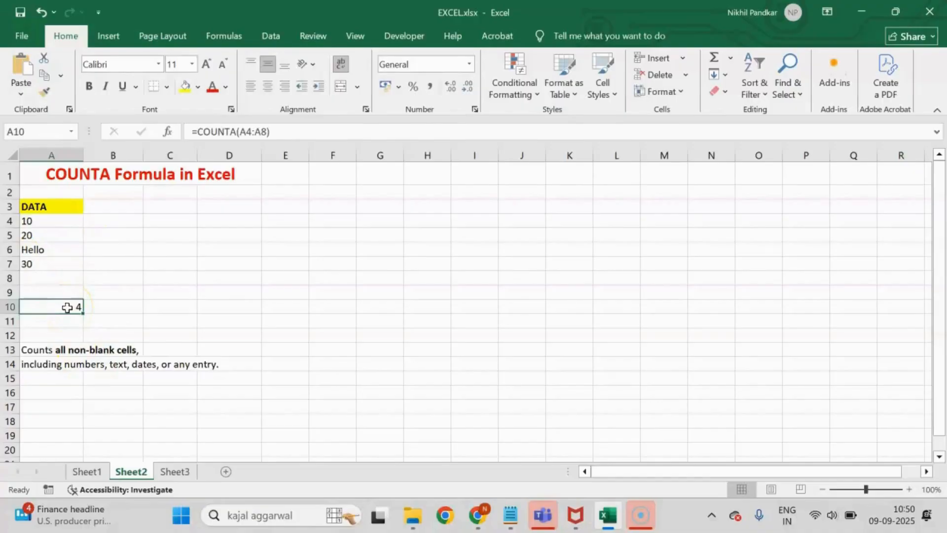
left_click_drag(45, 221, 42, 279)
left_click(40, 220)
left_click(37, 239)
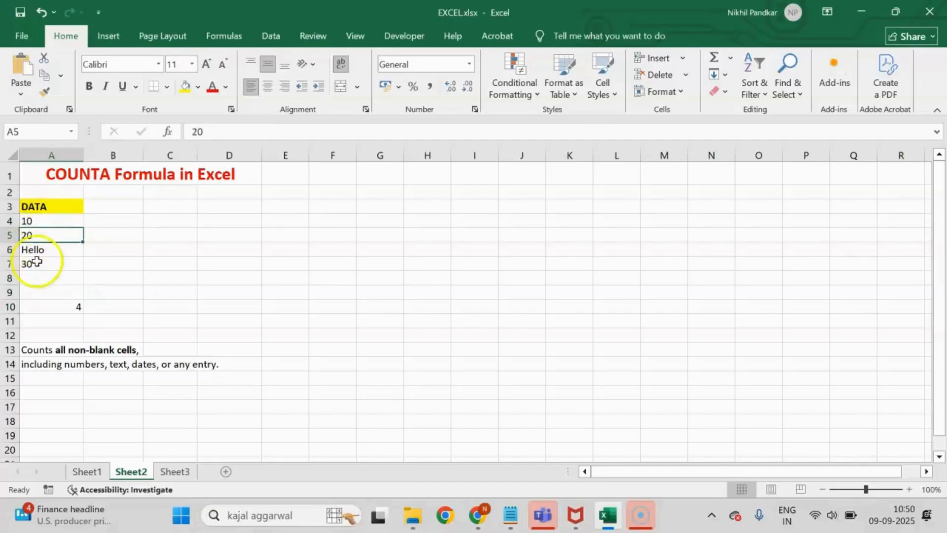
left_click(37, 250)
left_click(37, 265)
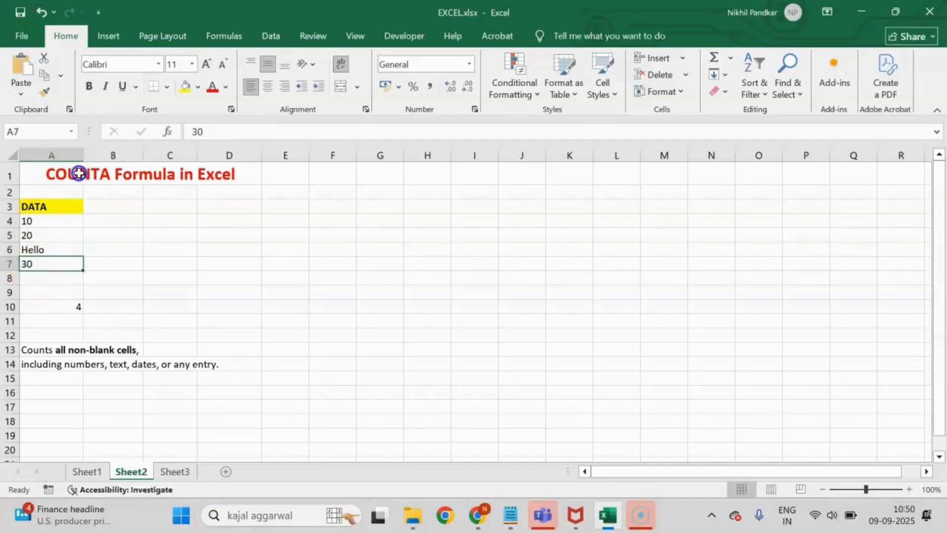
left_click(44, 223)
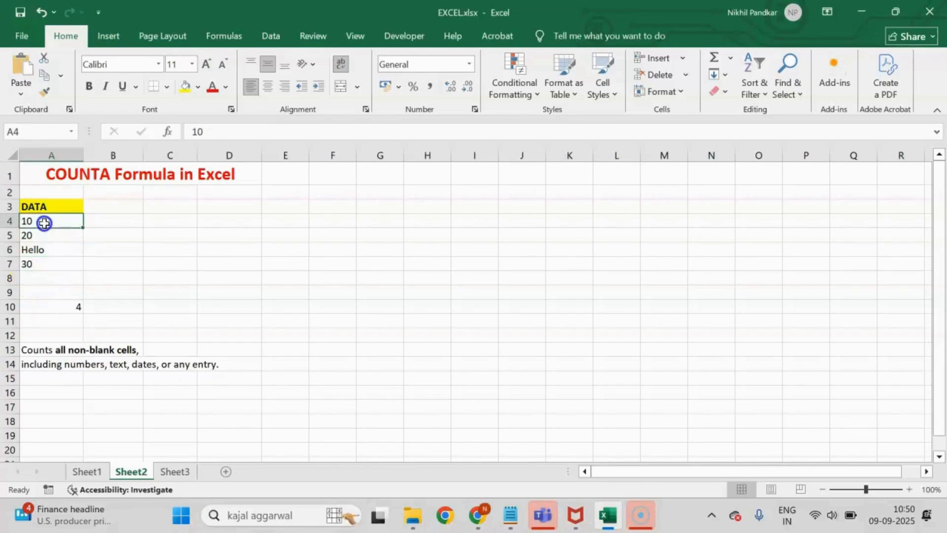
left_click(46, 250)
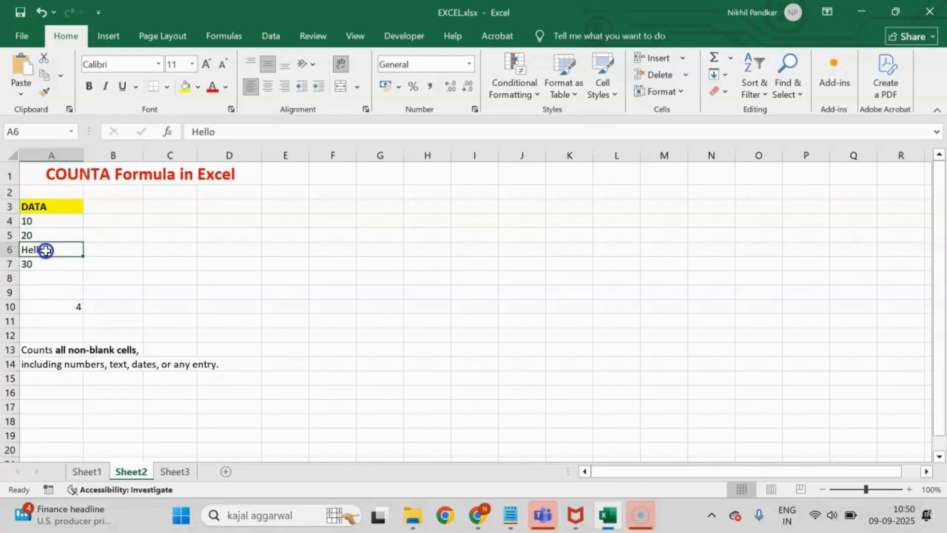
left_click(46, 280)
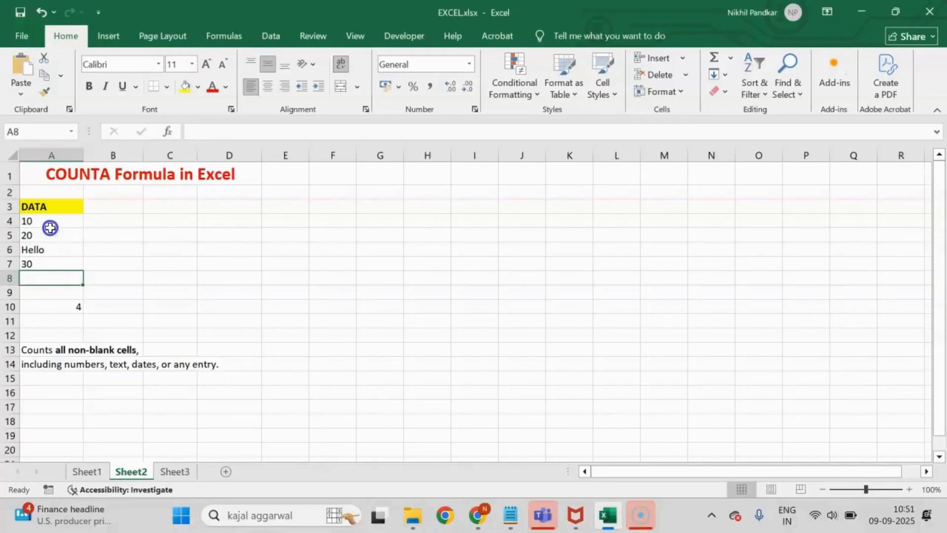
left_click_drag(48, 225, 46, 281)
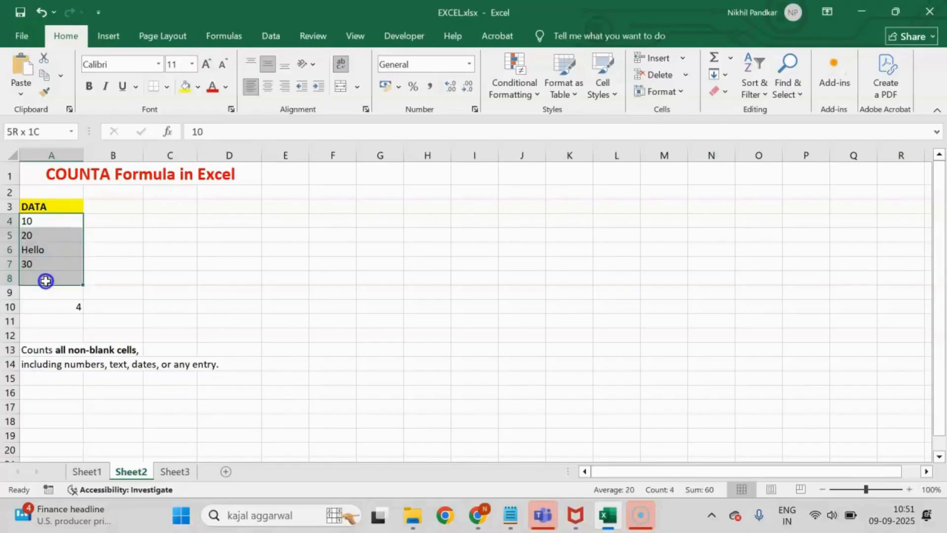
left_click_drag(43, 220, 43, 264)
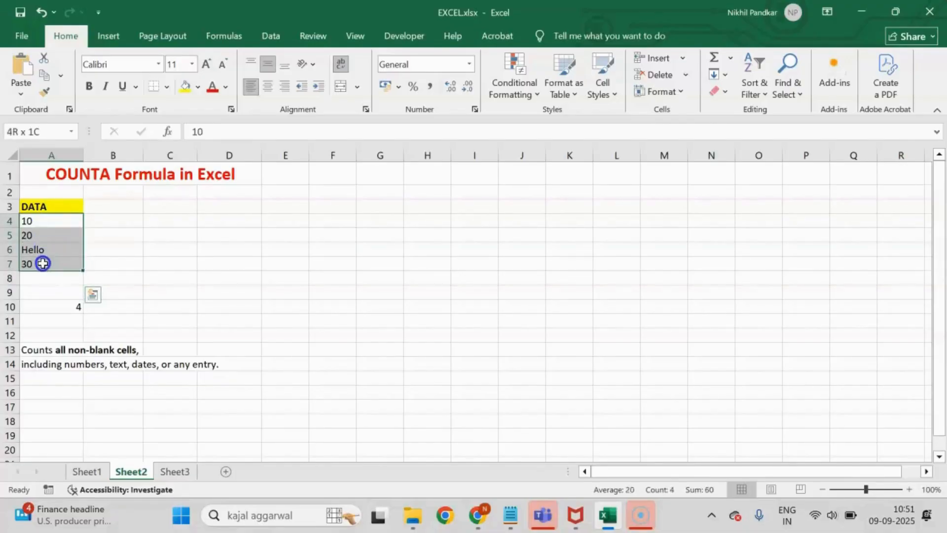
left_click(33, 276)
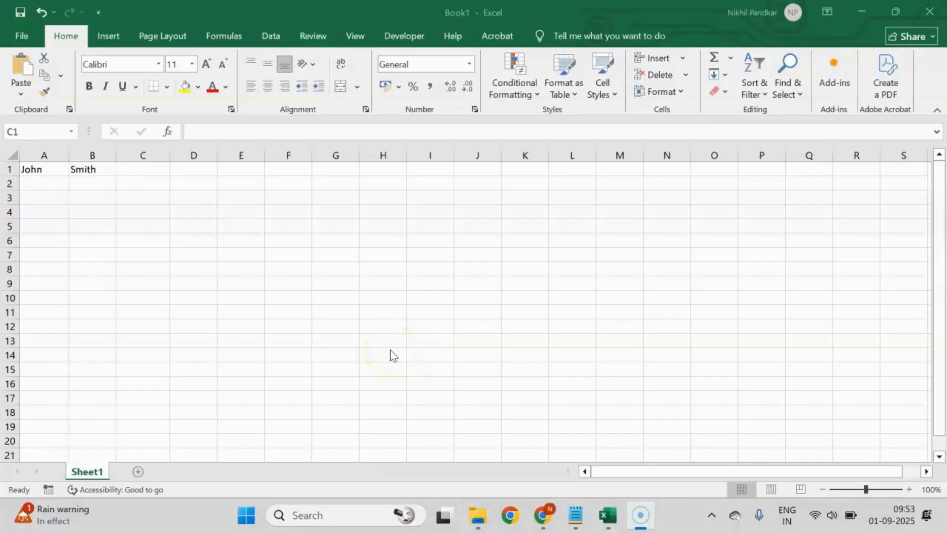
Join the first name in A1 and the last name in B1, separated by a space, in C1 with a CONCATENATE formula
left_click(44, 174)
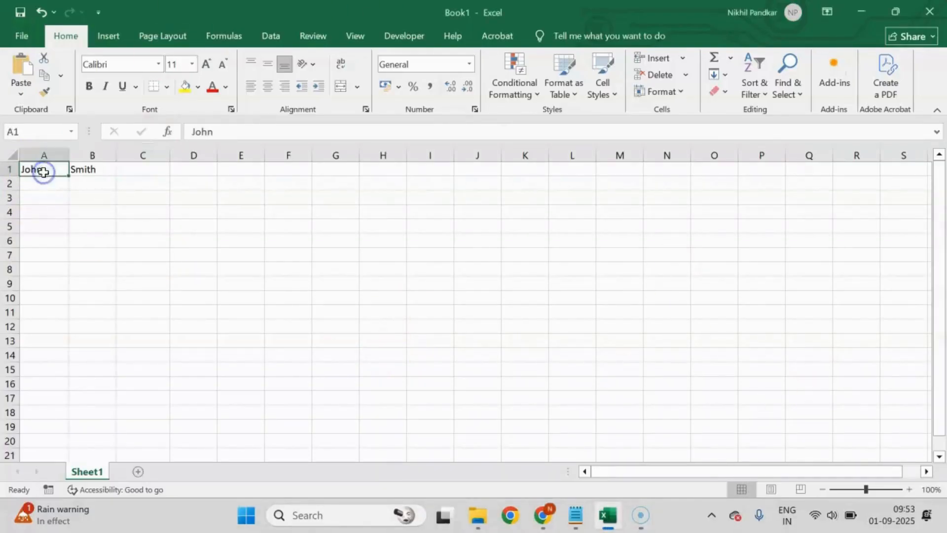
left_click(100, 173)
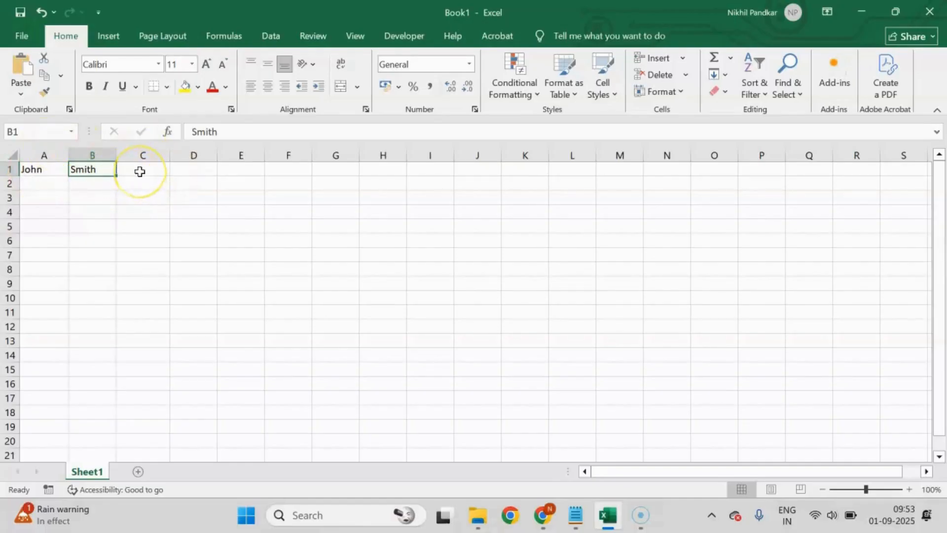
left_click(140, 171)
type("=")
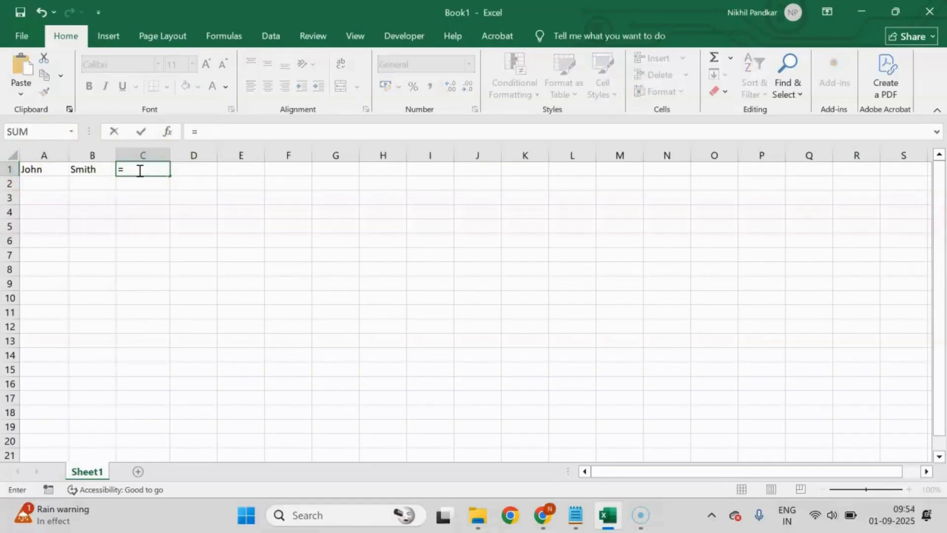
type("concate")
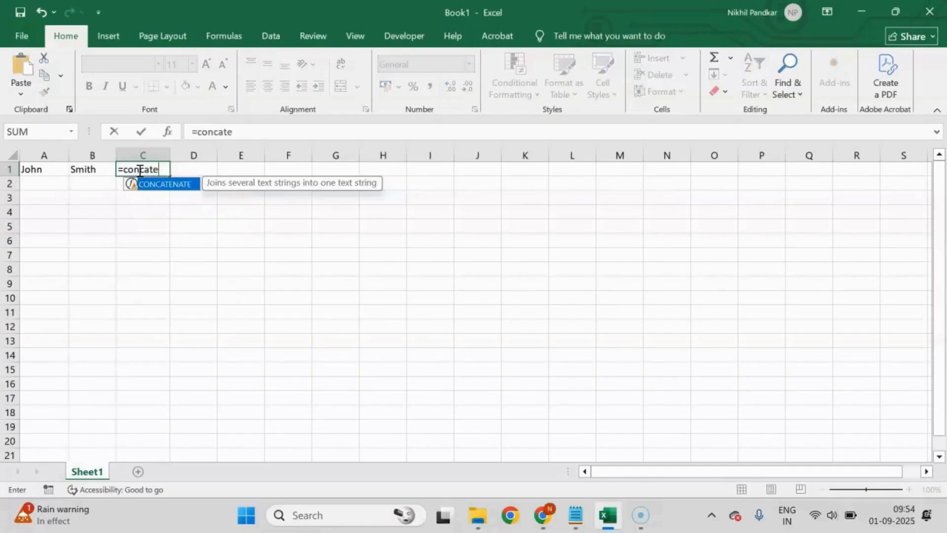
type("nate(")
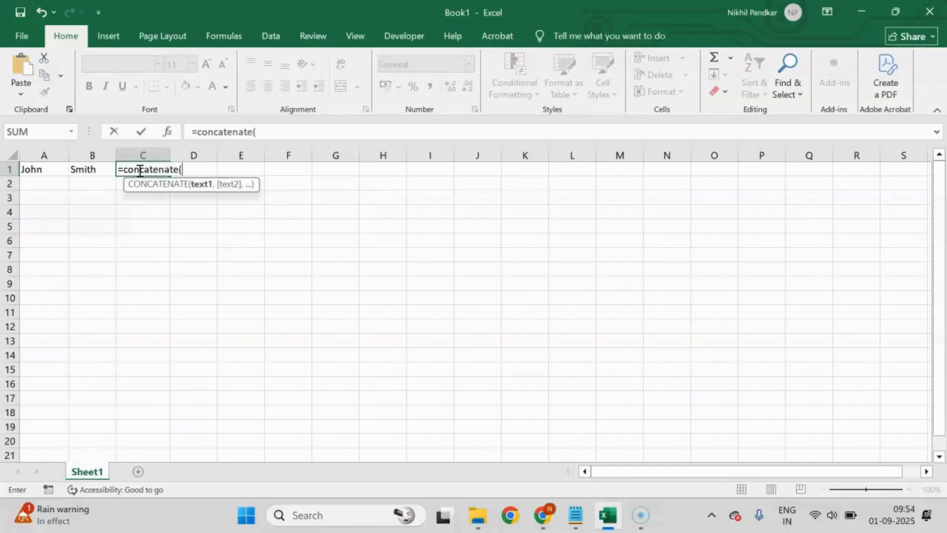
left_click(35, 169)
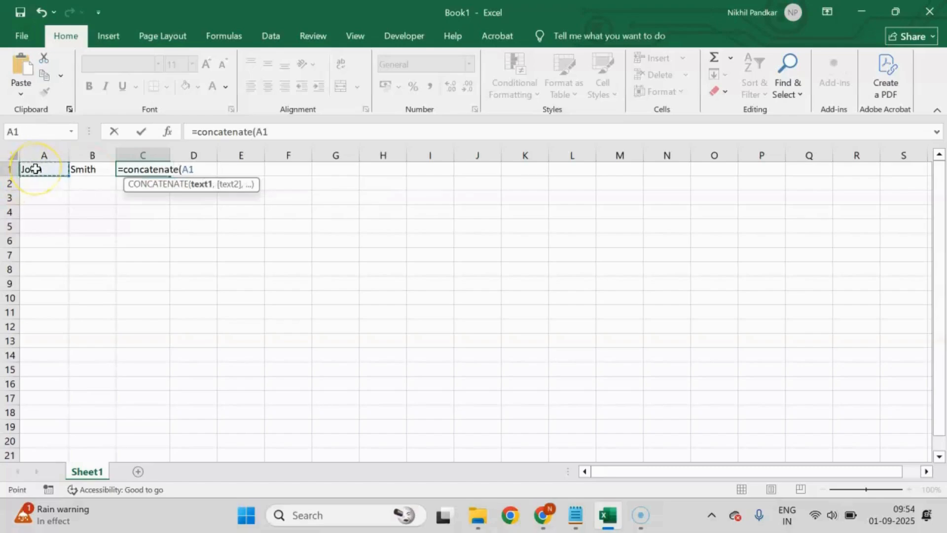
type(",")
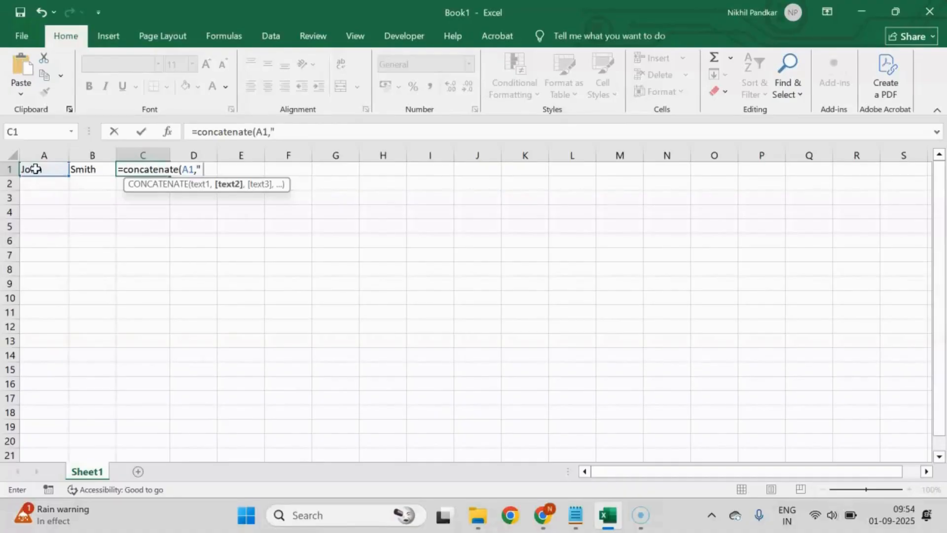
type("\" \",")
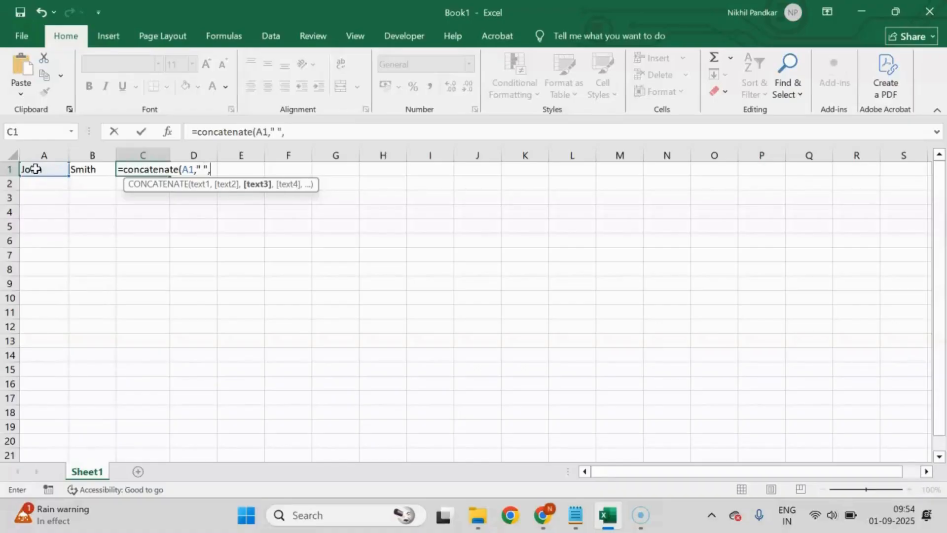
left_click(85, 169)
key("Return")
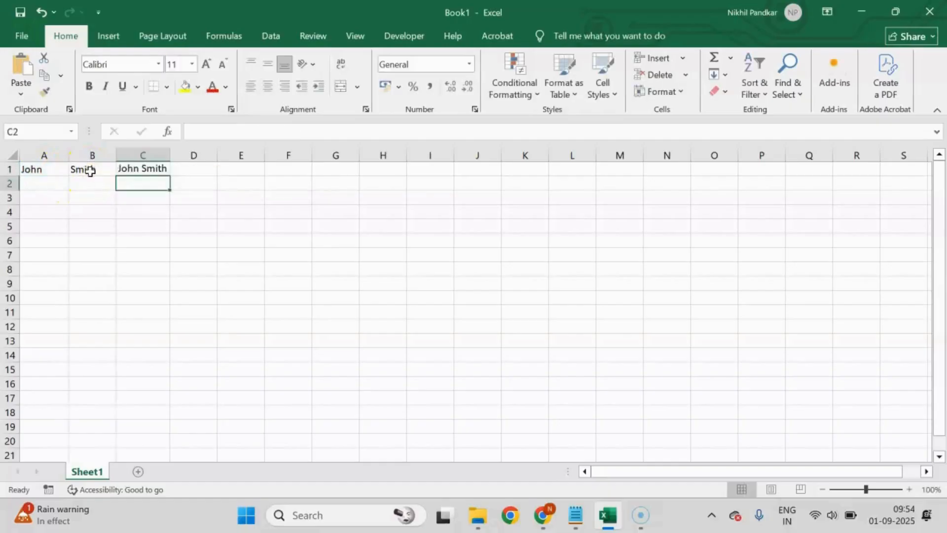
left_click(143, 169)
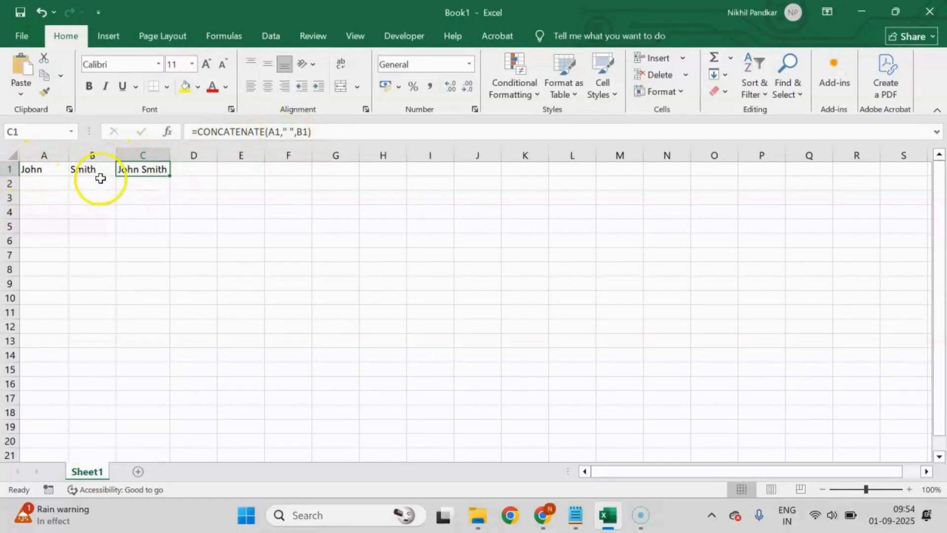
left_click(242, 228)
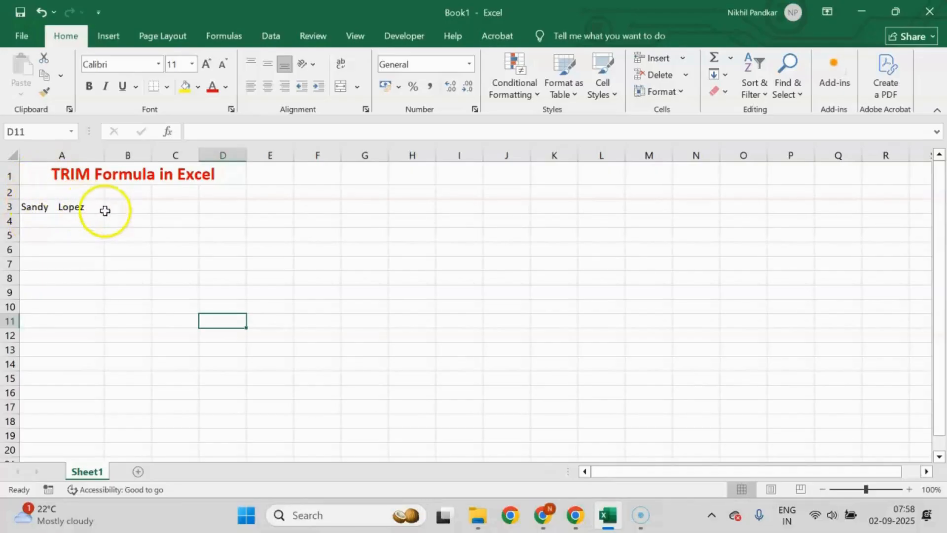
Enter a TRIM formula in B3 that removes the extra spaces from the name in A3
left_click(131, 204)
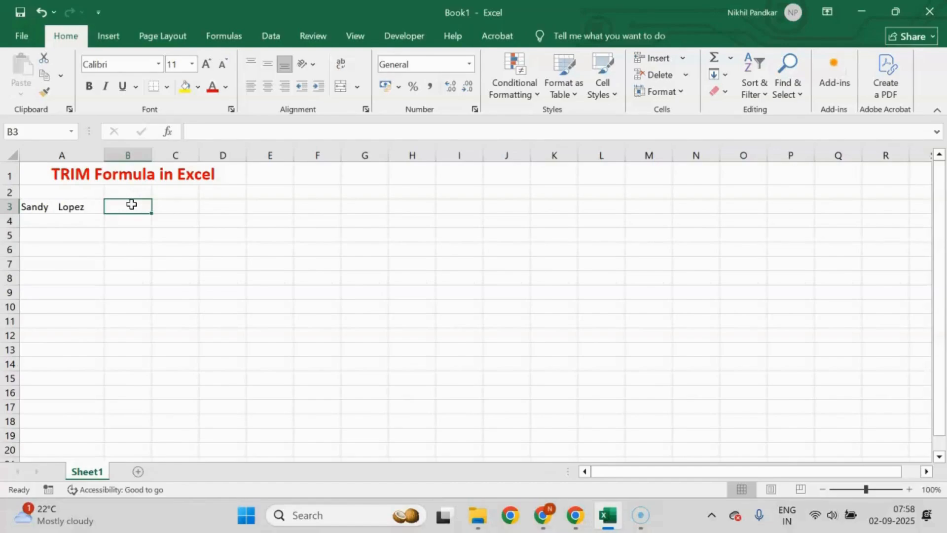
type("=trim(")
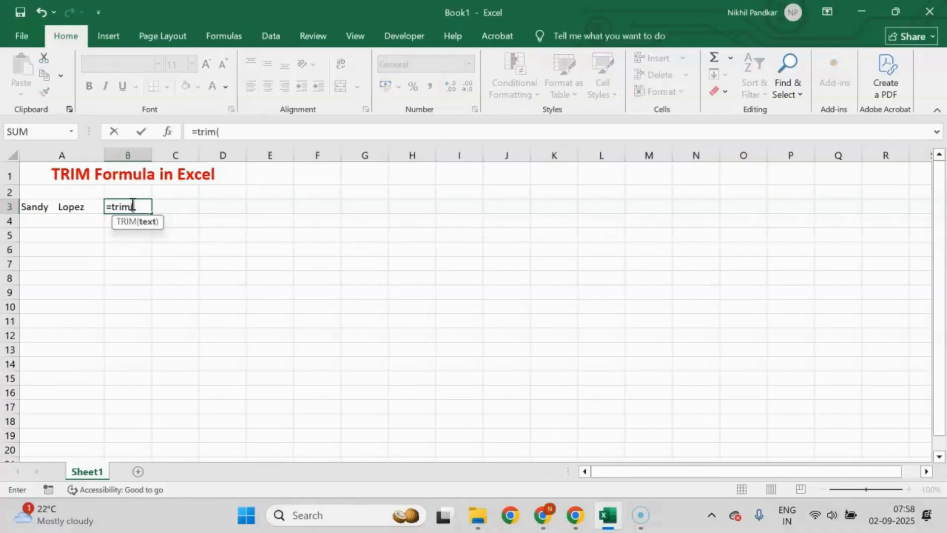
left_click(89, 207)
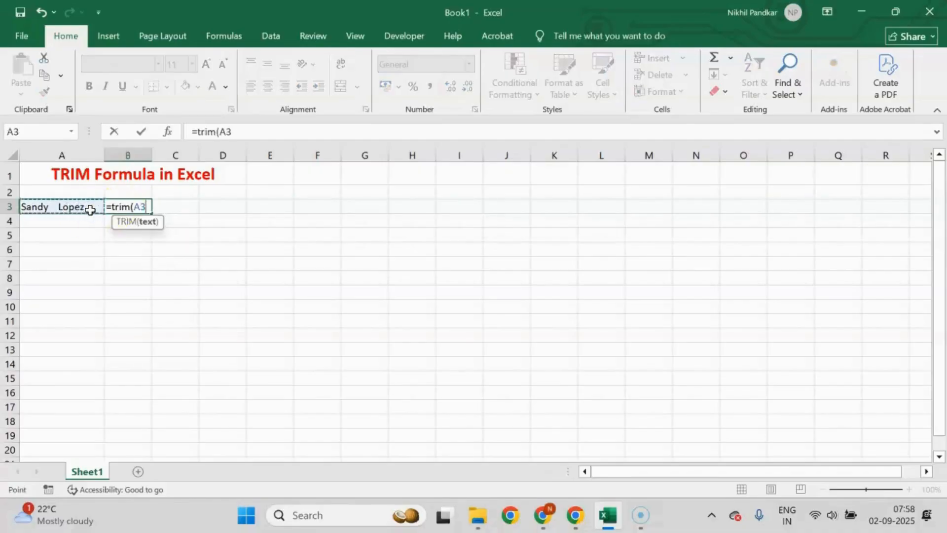
key("Return")
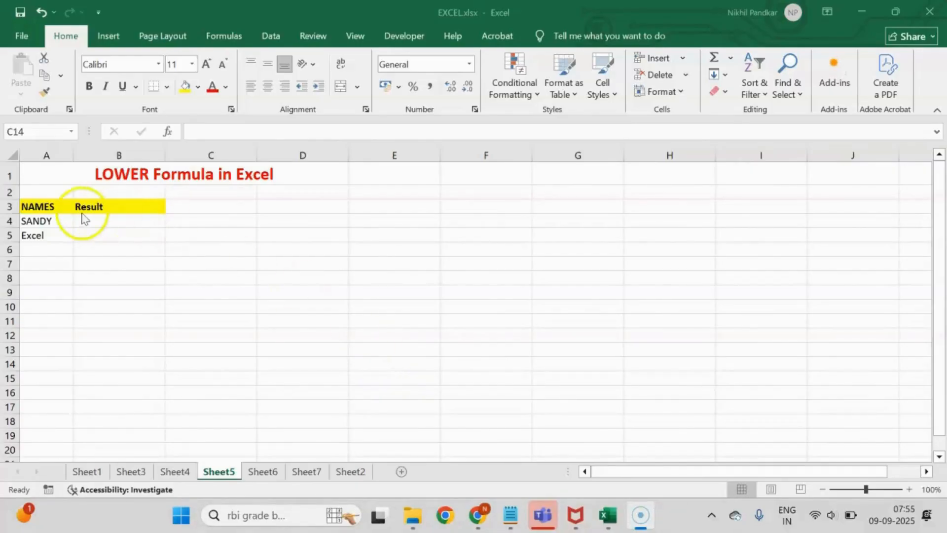
Enter a LOWER formula in B4 that converts the name in A4 to lowercase
left_click(42, 219)
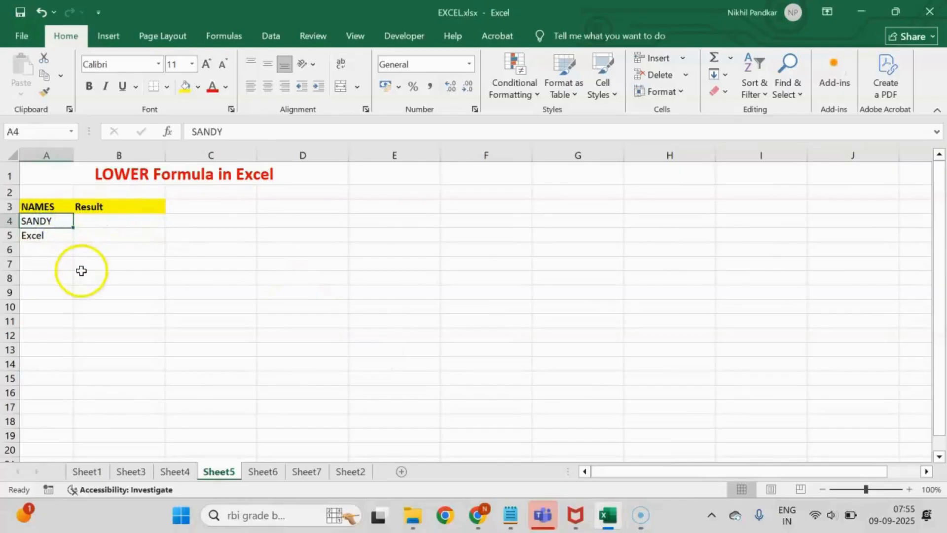
left_click(114, 219)
left_click(35, 223)
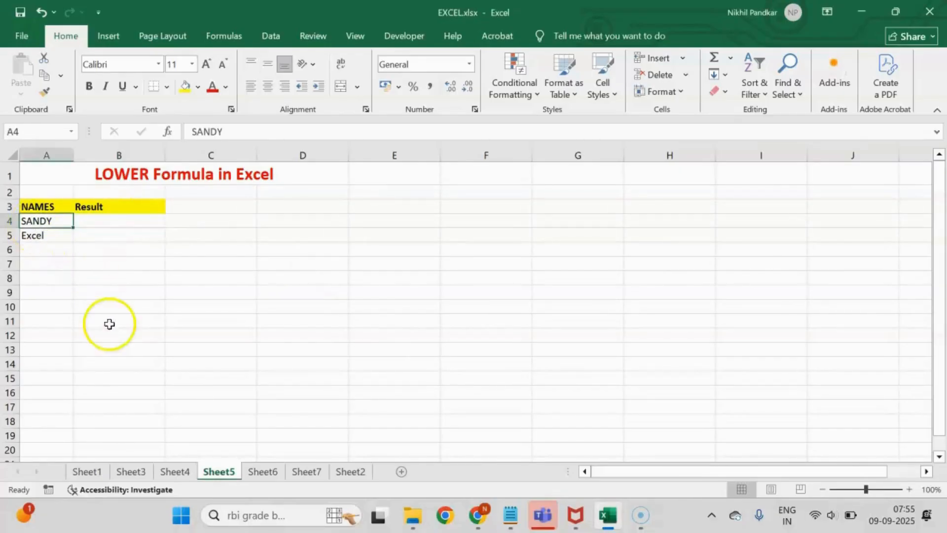
left_click(105, 222)
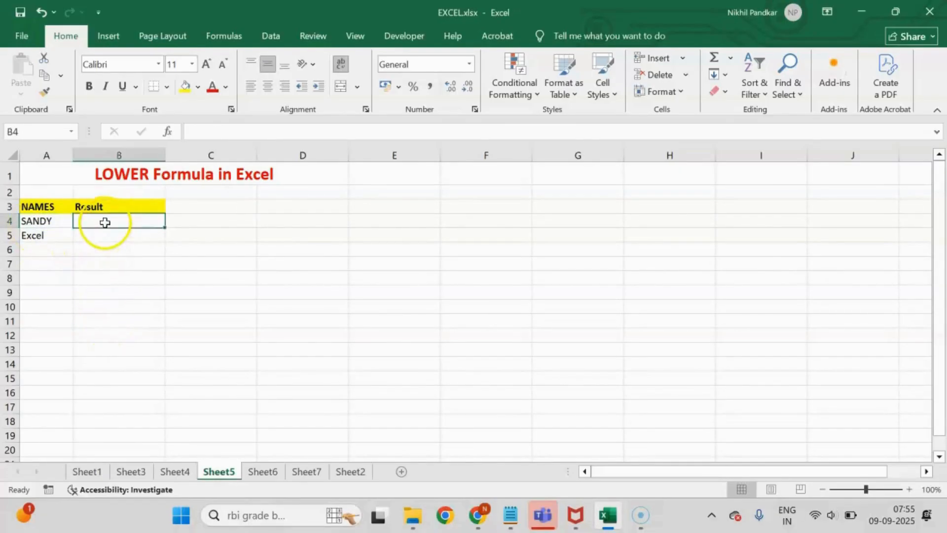
type("=")
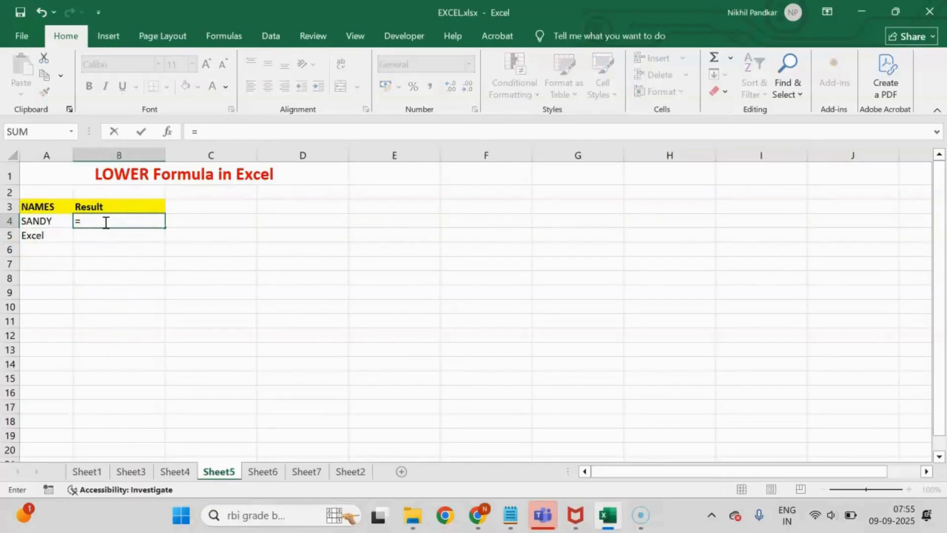
type("lower")
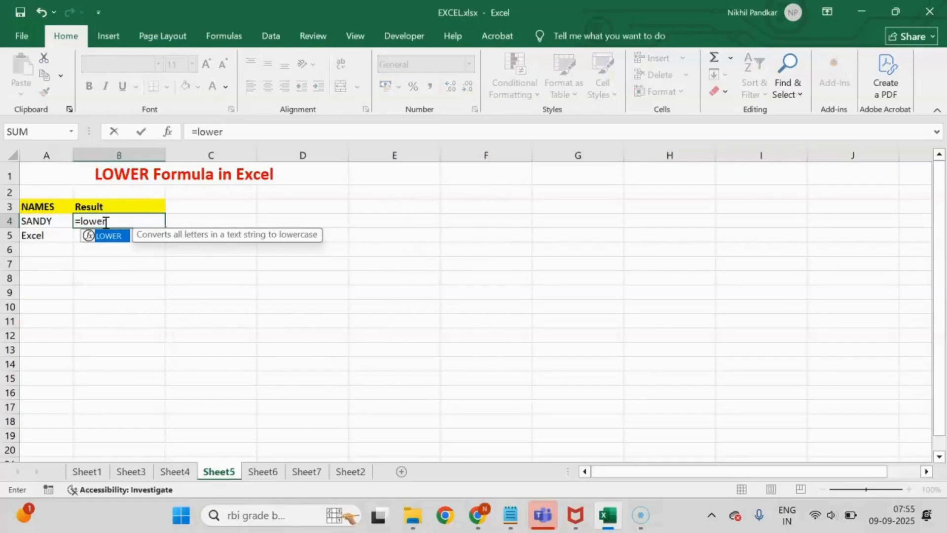
type("(")
left_click(39, 221)
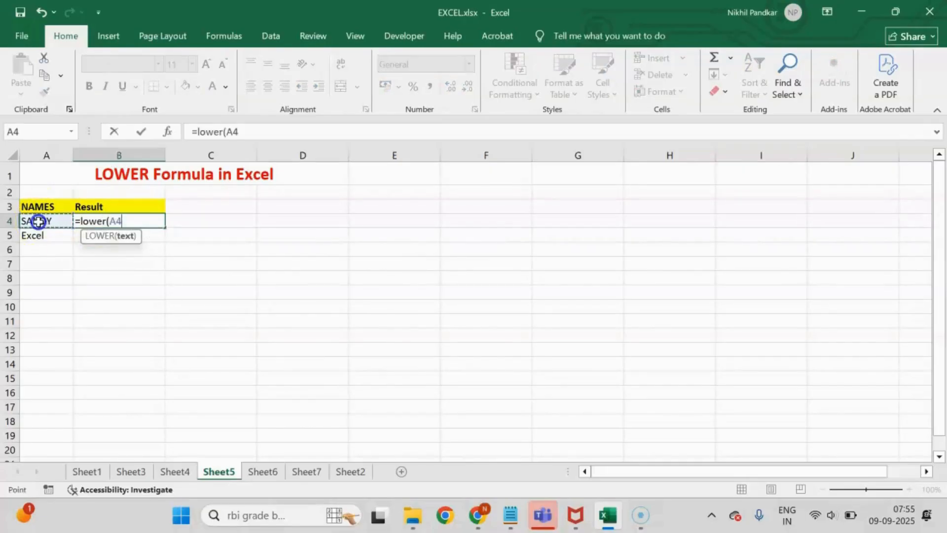
type(")")
key("Return")
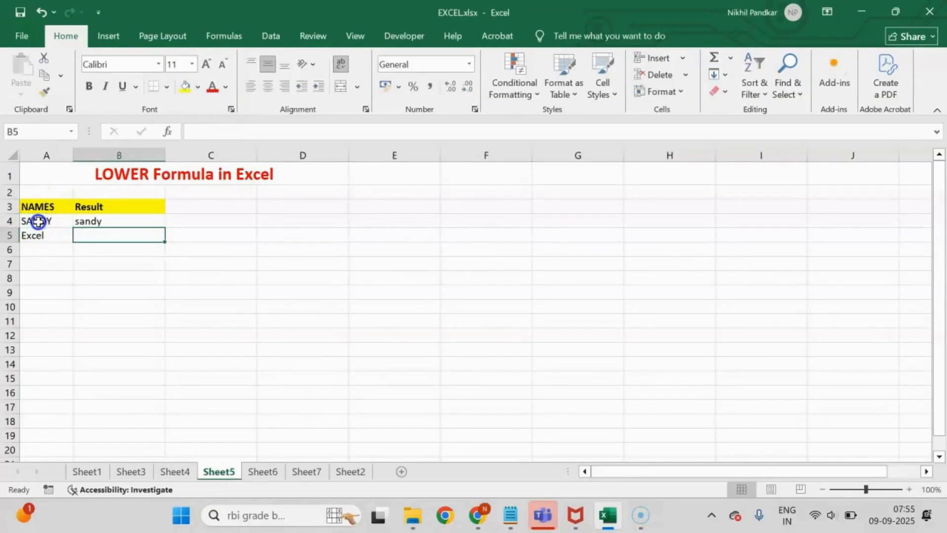
Copy the LOWER formula from B4 down to B5 to convert the word Excel in A5
left_click(117, 222)
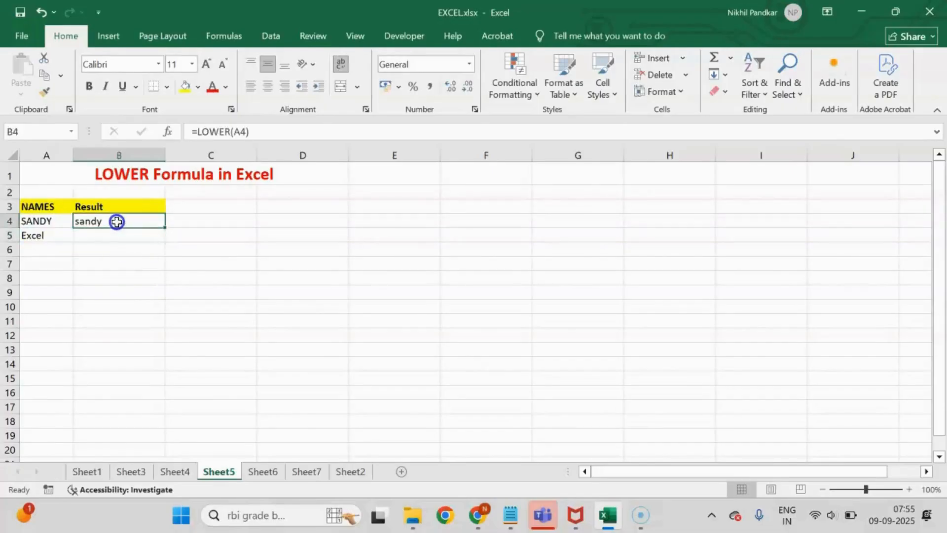
left_click_drag(166, 227, 168, 243)
left_click(35, 236)
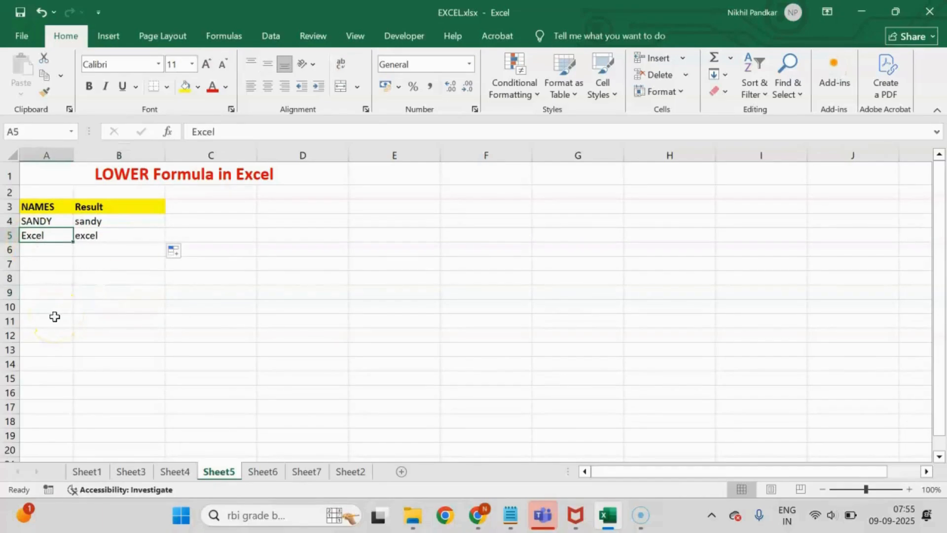
left_click(104, 235)
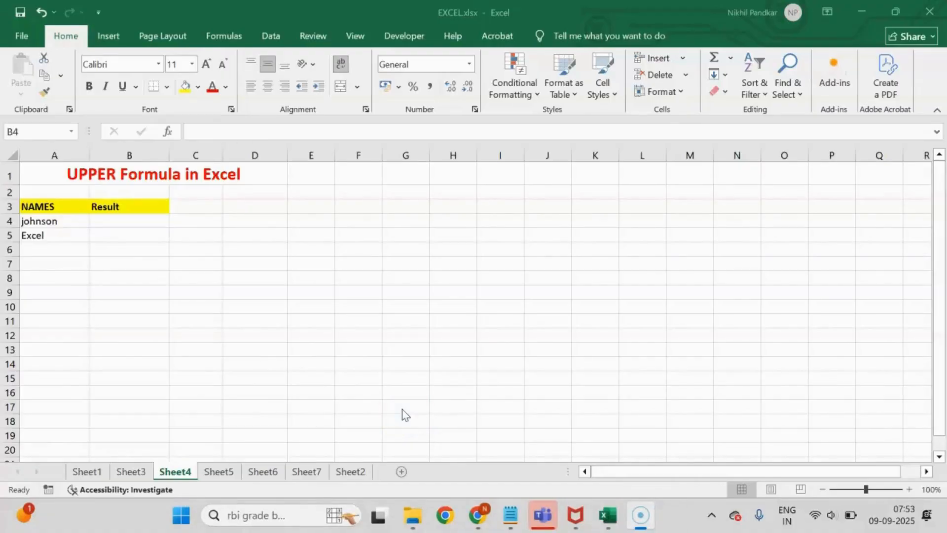
Enter an UPPER formula in B4 that converts the name in A4 to uppercase
key("shift+Down")
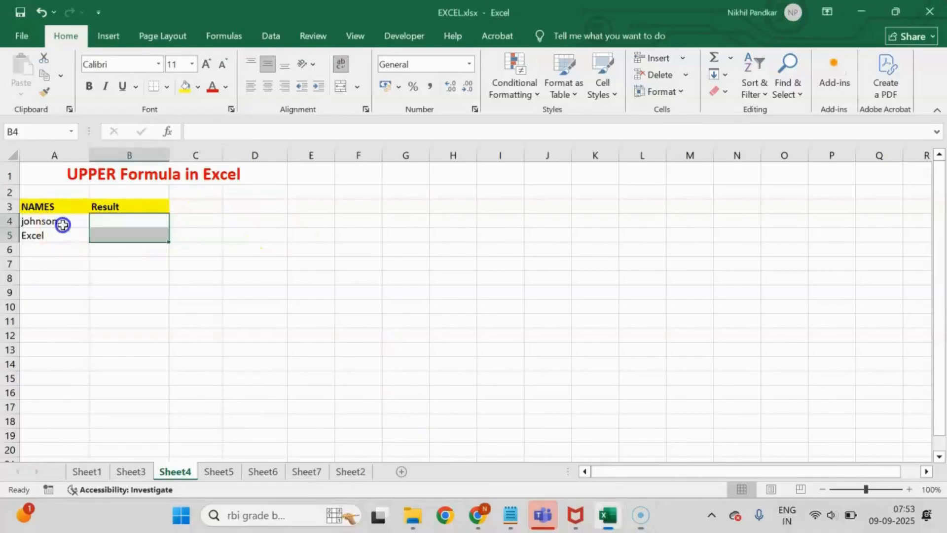
left_click(143, 222)
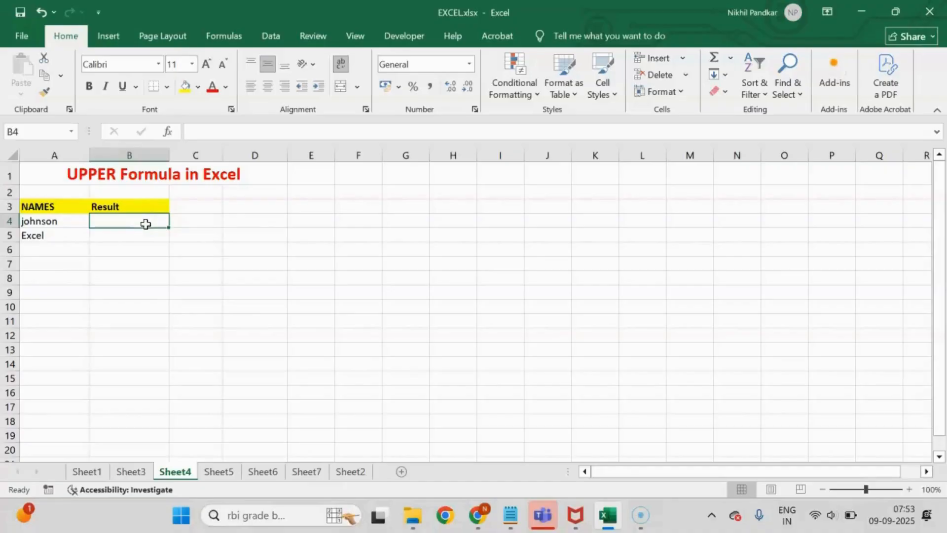
type("=")
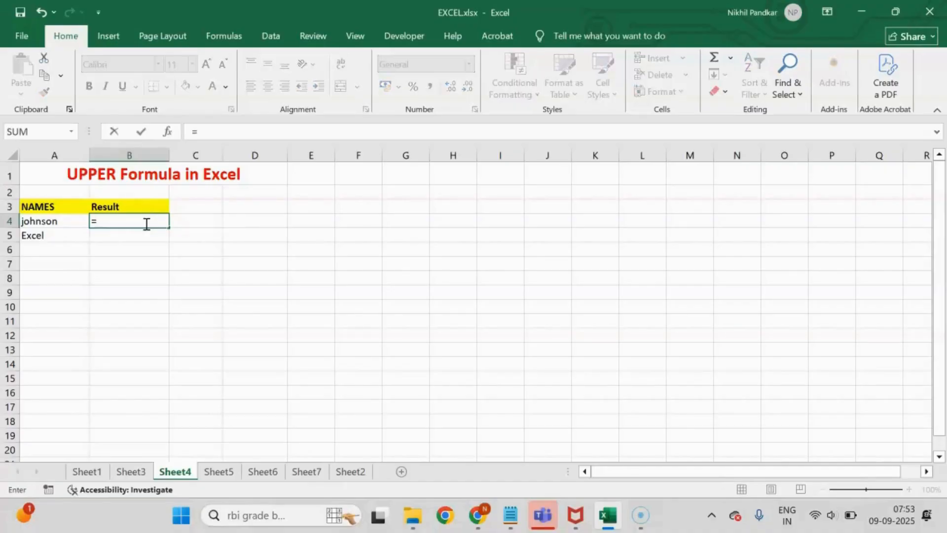
type("UPP")
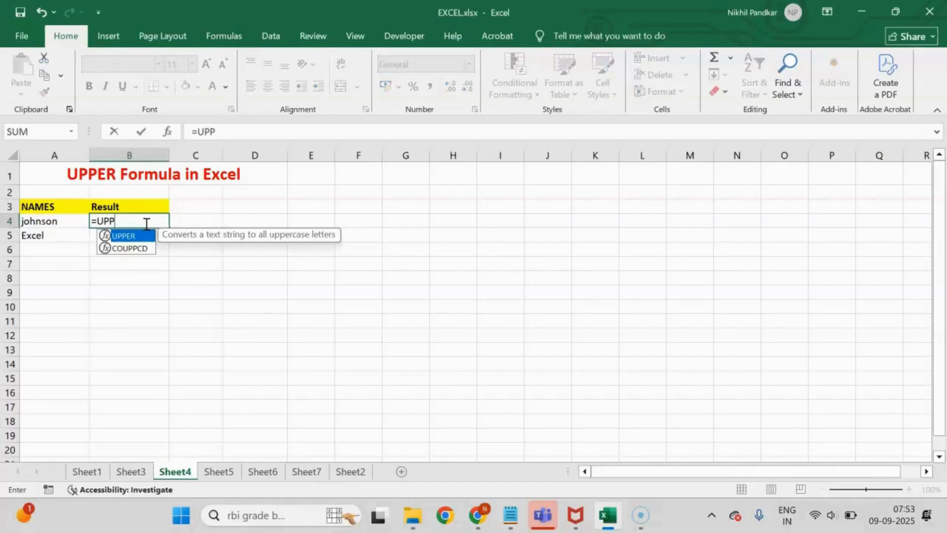
type("ER(")
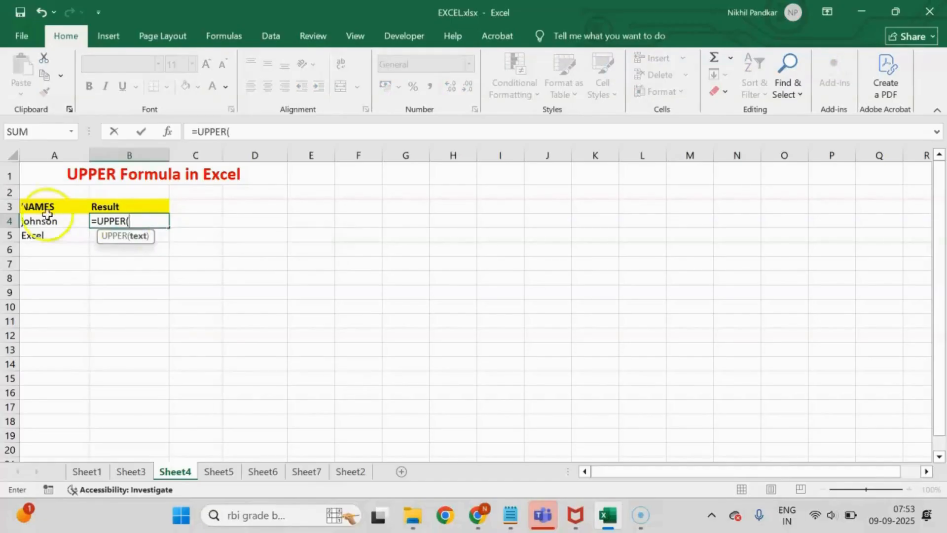
left_click(30, 222)
type(")")
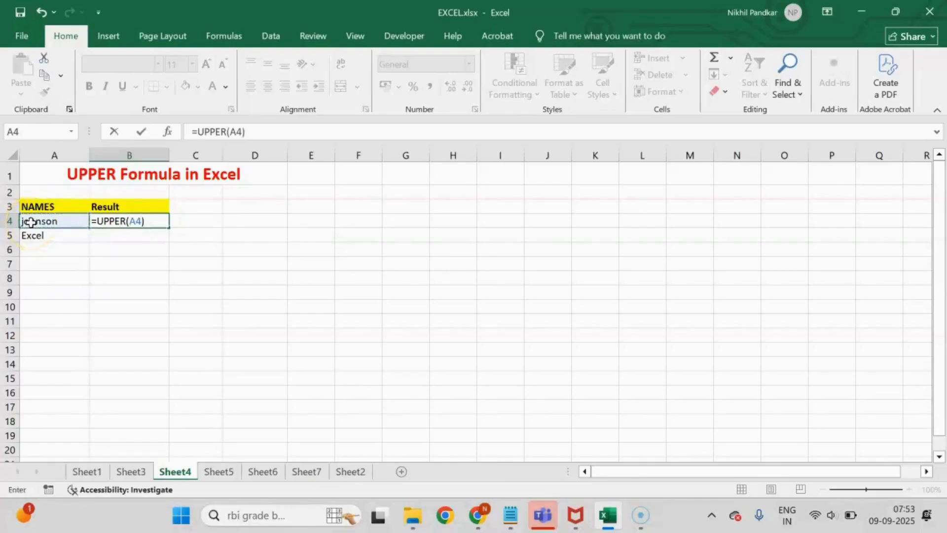
key("Return")
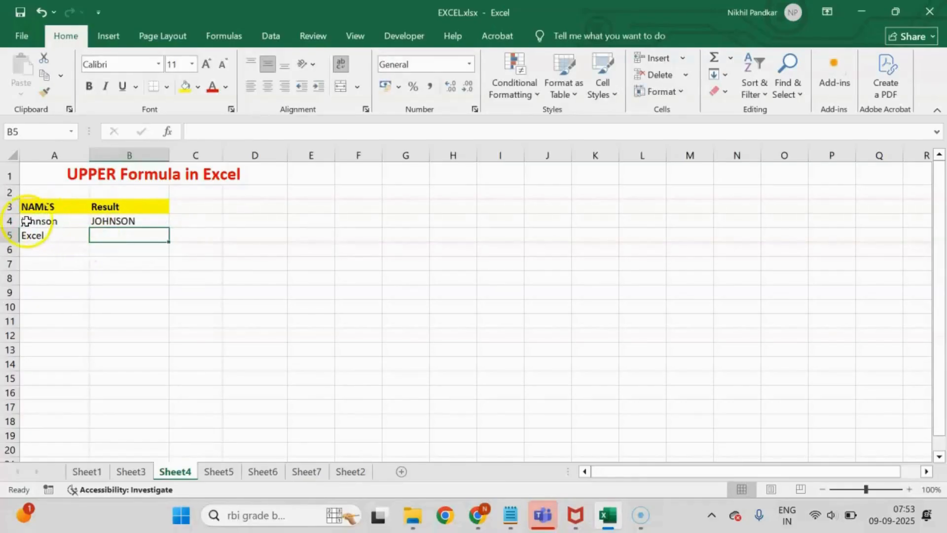
Copy the UPPER formula from B4 down to B5 to convert the word Excel in A5
left_click(148, 221)
left_click_drag(171, 231, 170, 239)
left_click(42, 236)
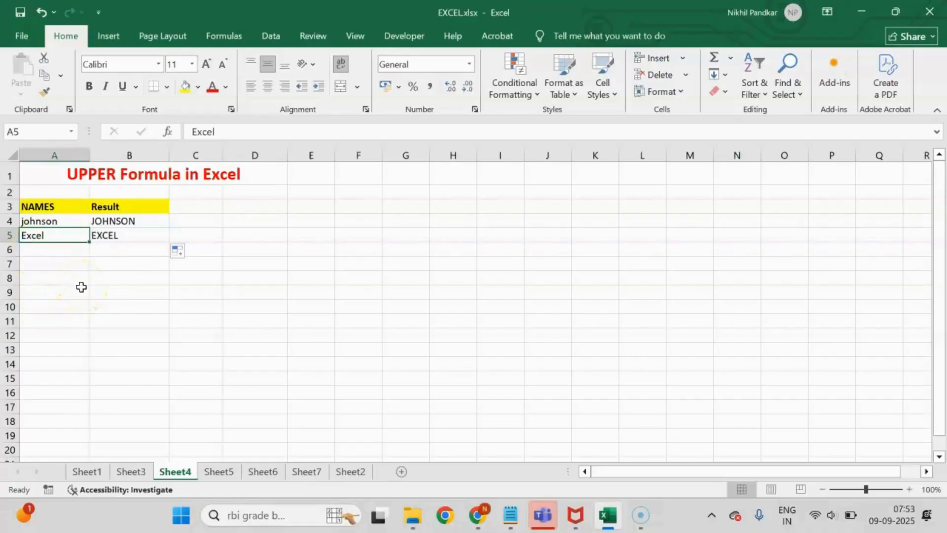
left_click(126, 237)
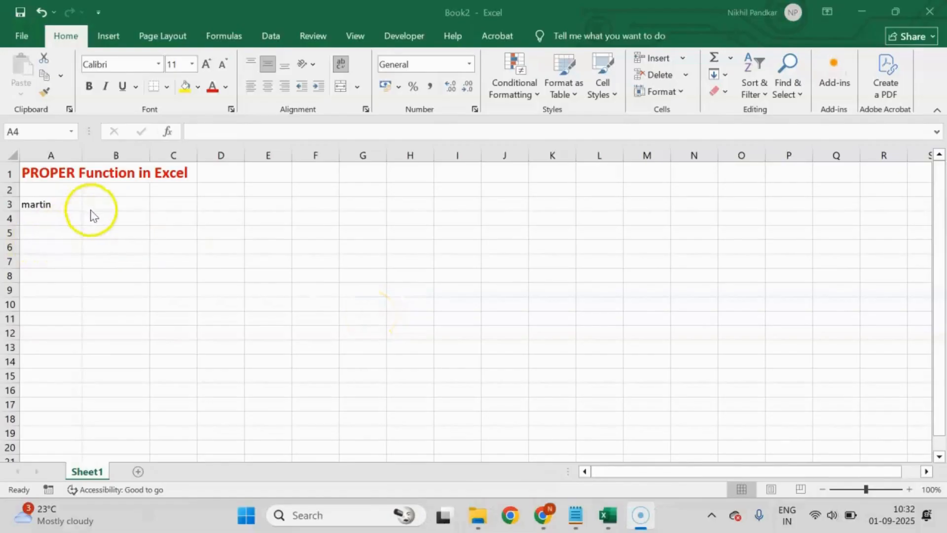
Enter a PROPER formula in B3 that capitalizes the first letter of the name in A3
left_click(39, 213)
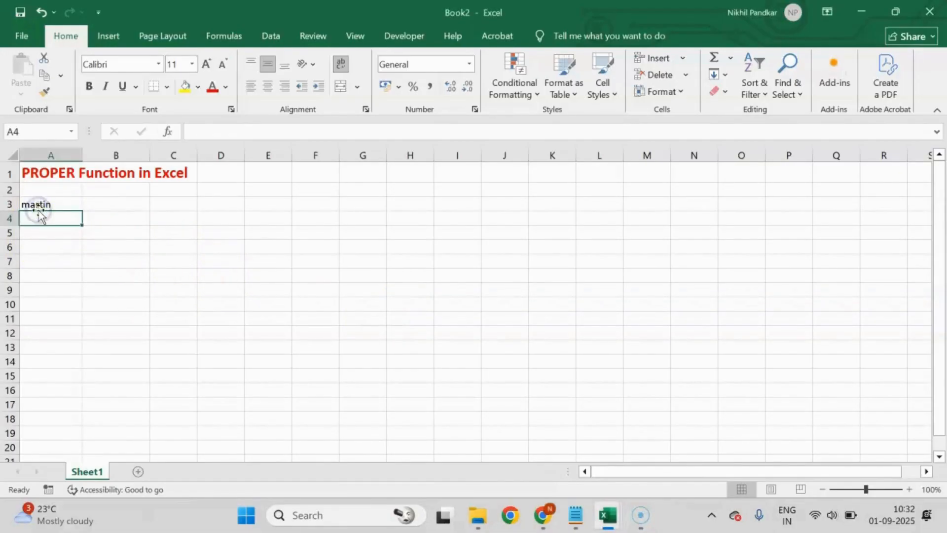
left_click(38, 204)
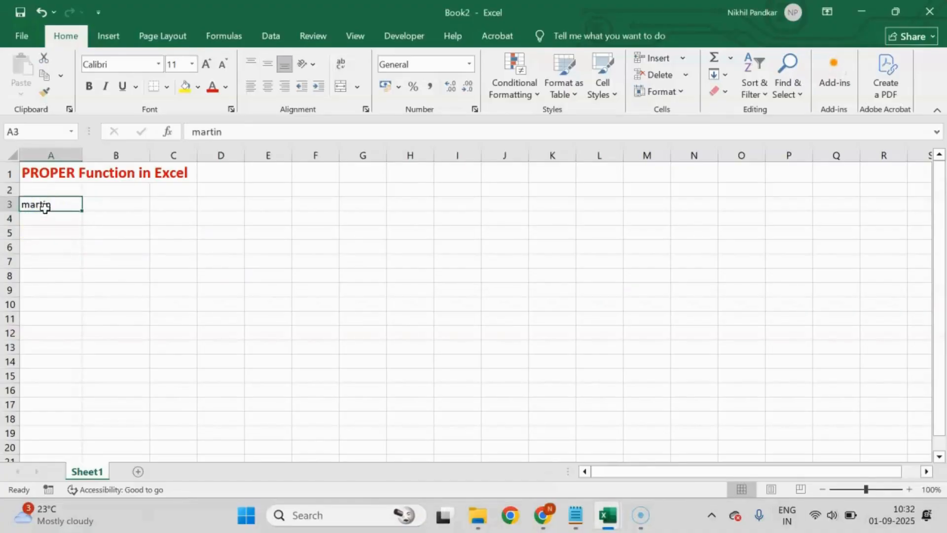
left_click(107, 206)
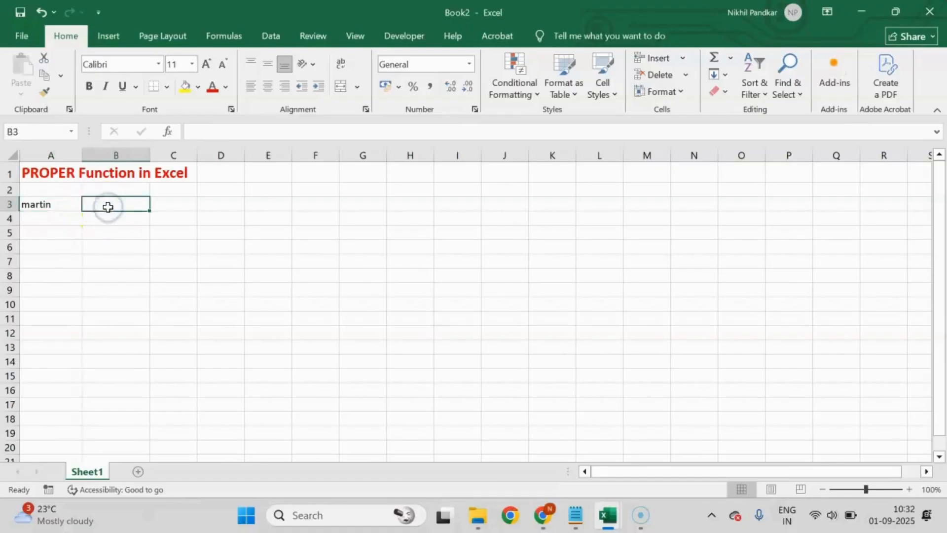
type("=")
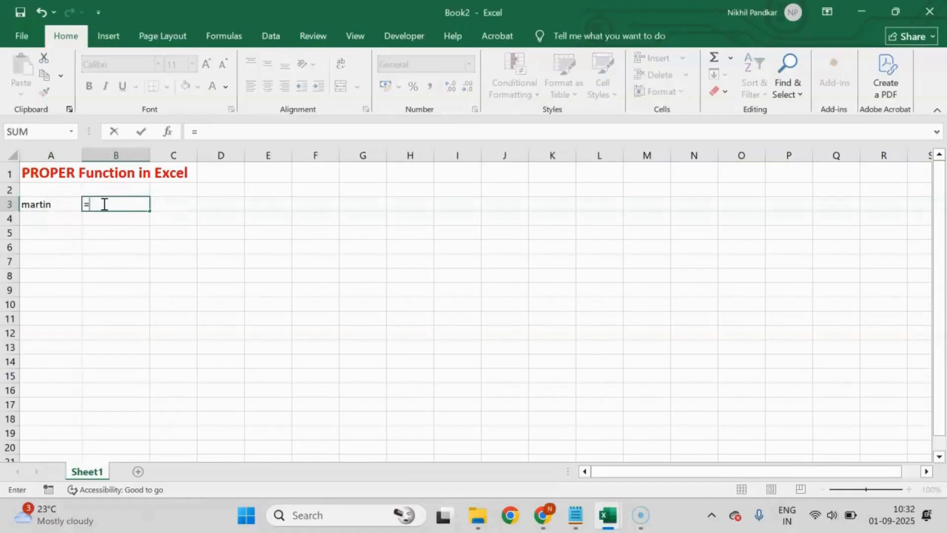
type("proper(")
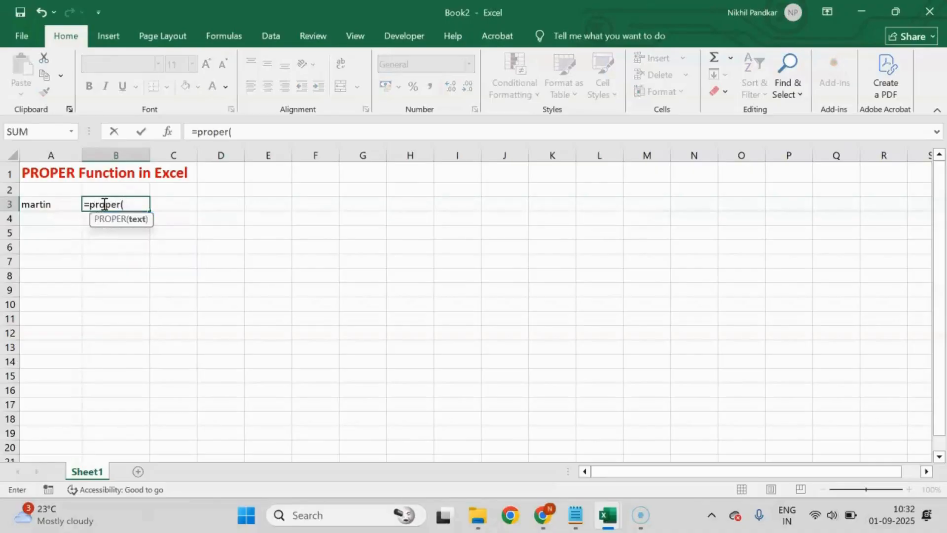
left_click(61, 199)
type(")")
key("Return")
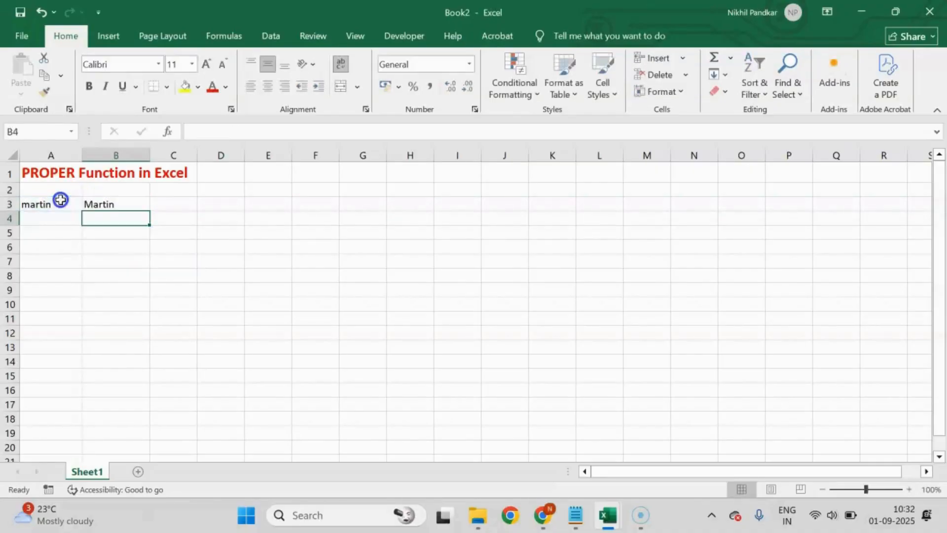
left_click(49, 203)
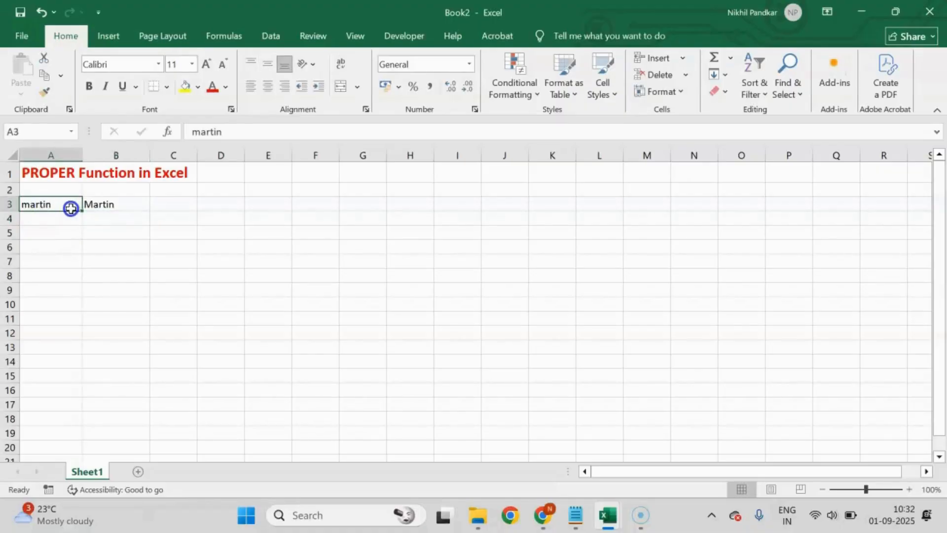
left_click(117, 205)
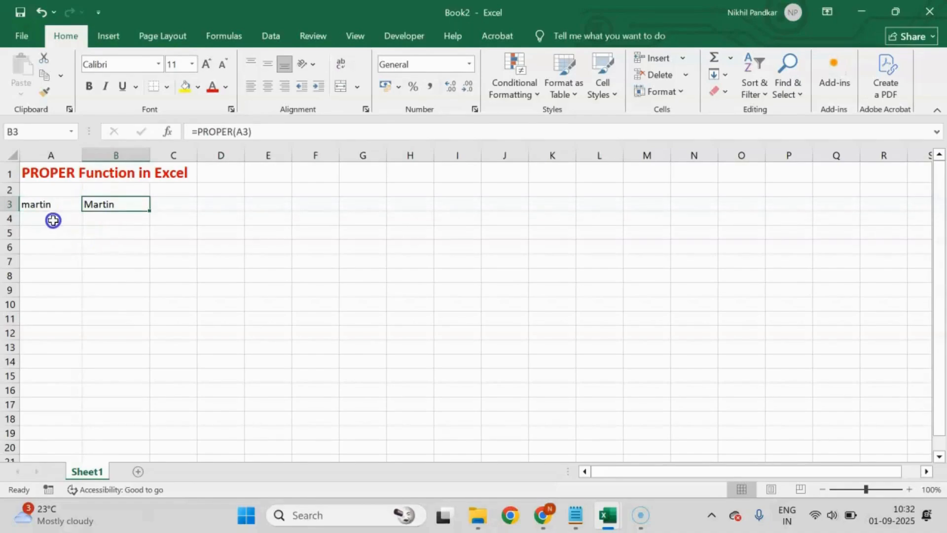
Add a second first name in lowercase letters in A4, below the existing name
left_click(49, 218)
type("sandy")
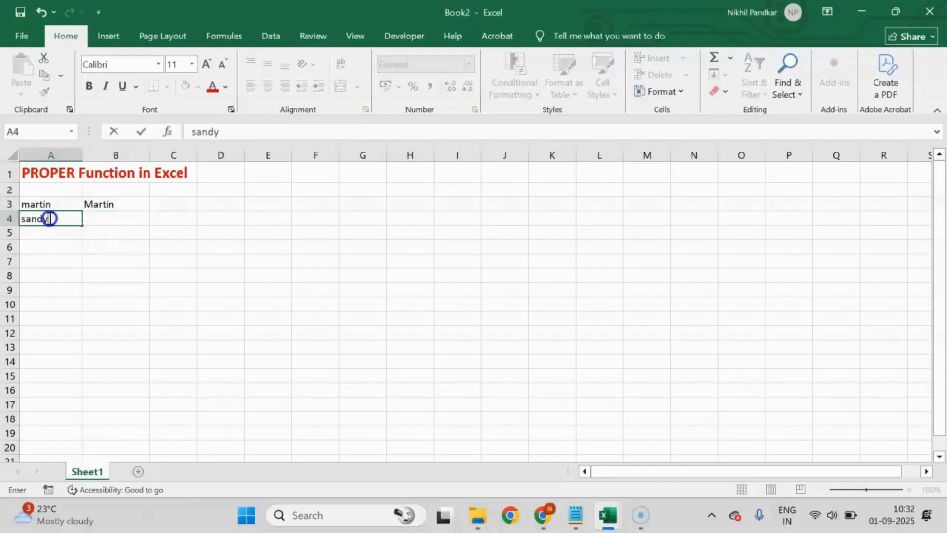
key("Return")
Copy the PROPER formula from B3 down to B4 to capitalize the name in A4
left_click(119, 220)
left_click(131, 206)
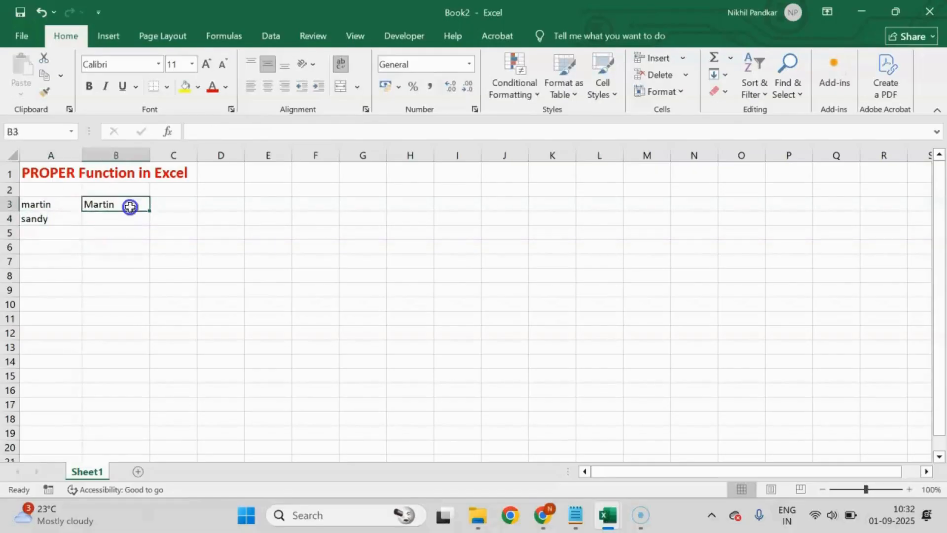
left_click_drag(150, 211, 151, 227)
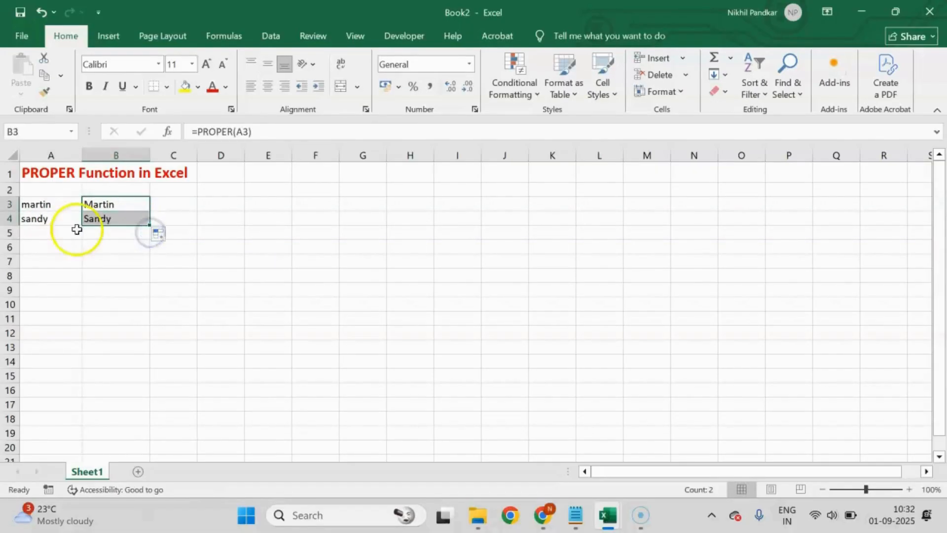
left_click(107, 222)
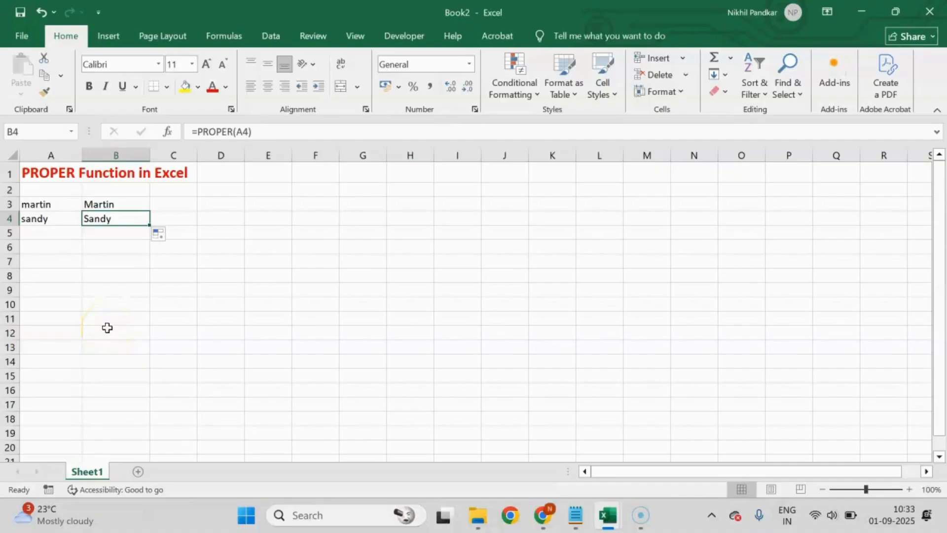
left_click(50, 174)
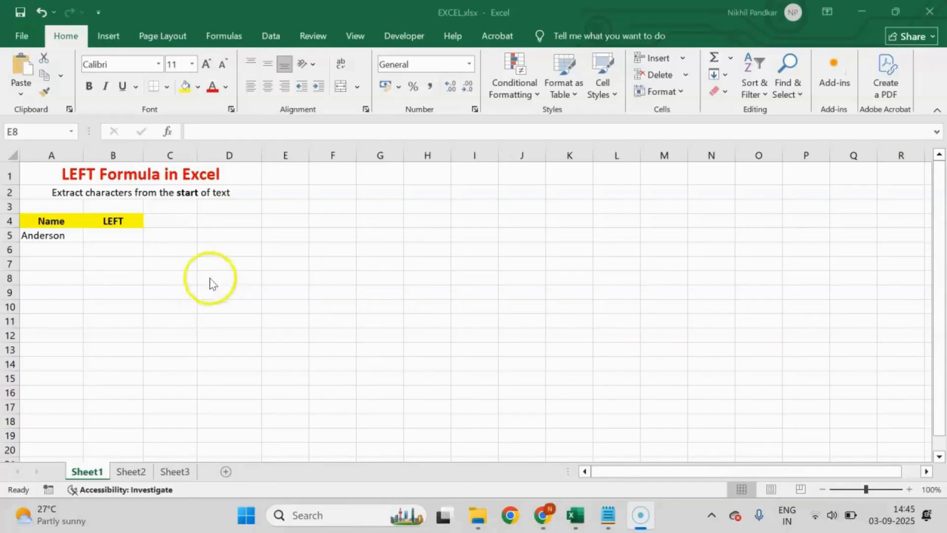
Enter a LEFT formula in B5 that extracts the first 4 characters of the name in A5
left_click(98, 235)
left_click(117, 233)
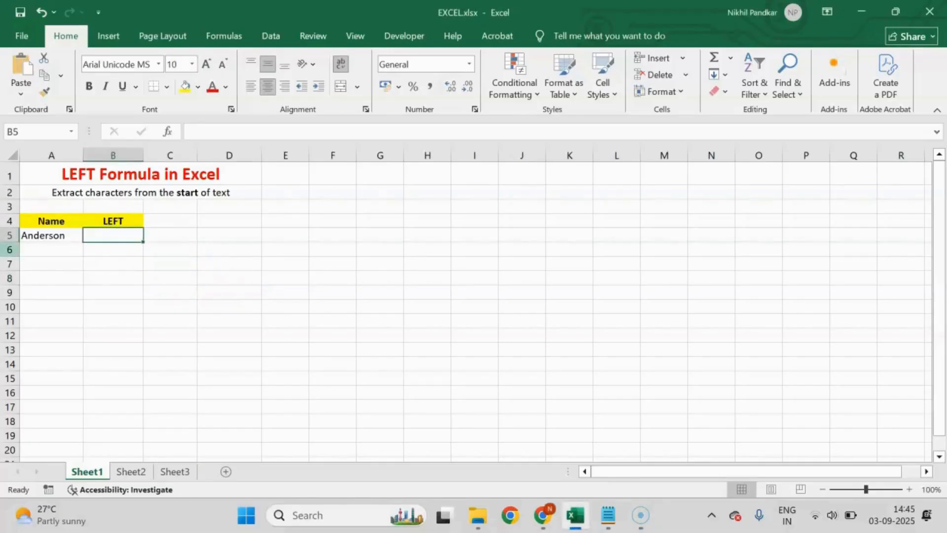
left_click(109, 236)
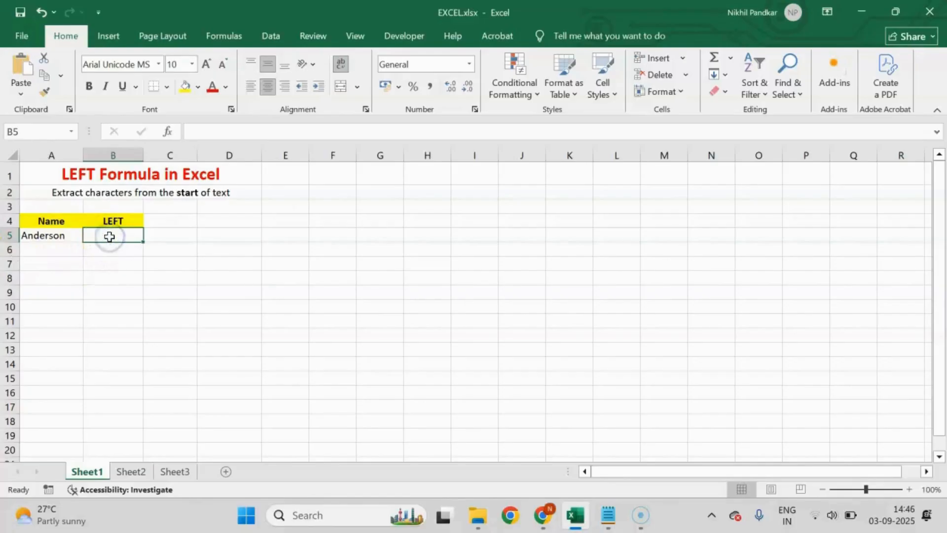
type("=LEF")
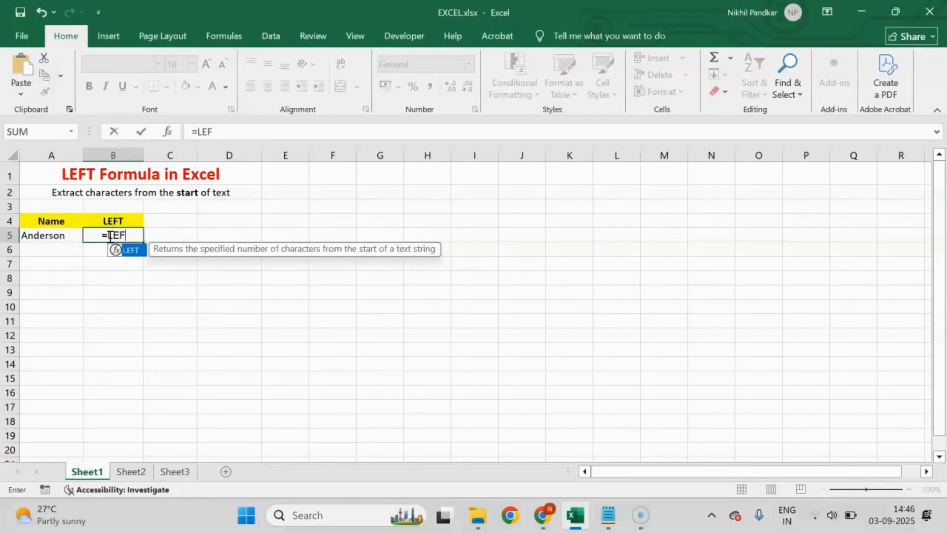
type("T(")
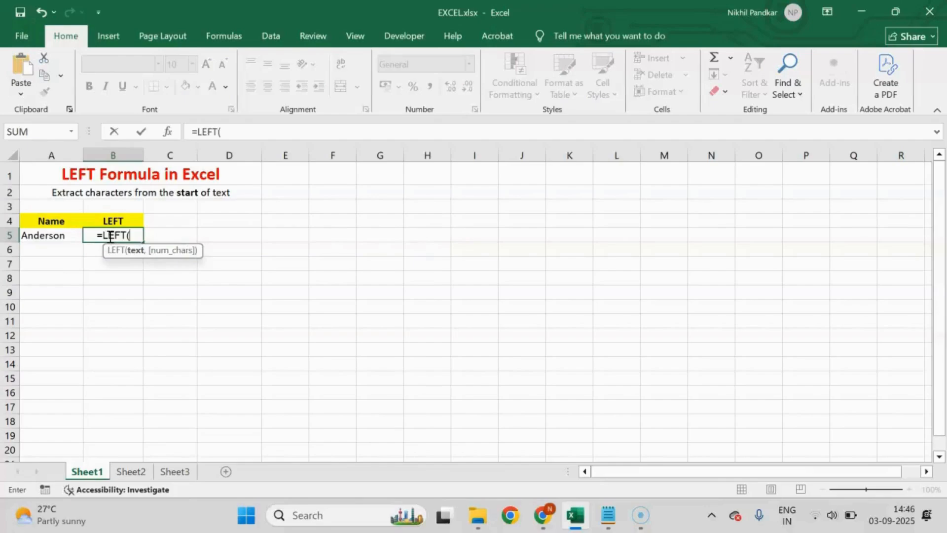
left_click(48, 236)
type(",")
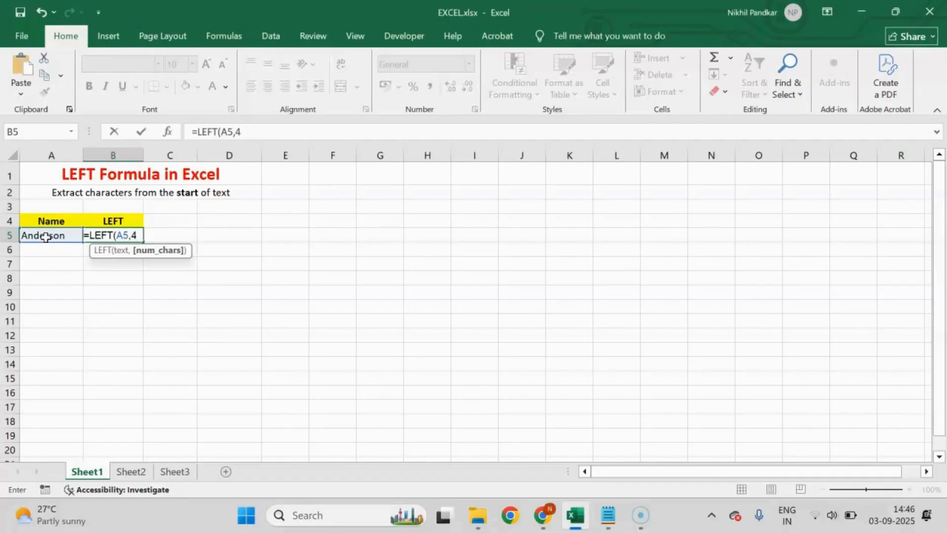
type("4)")
key("Return")
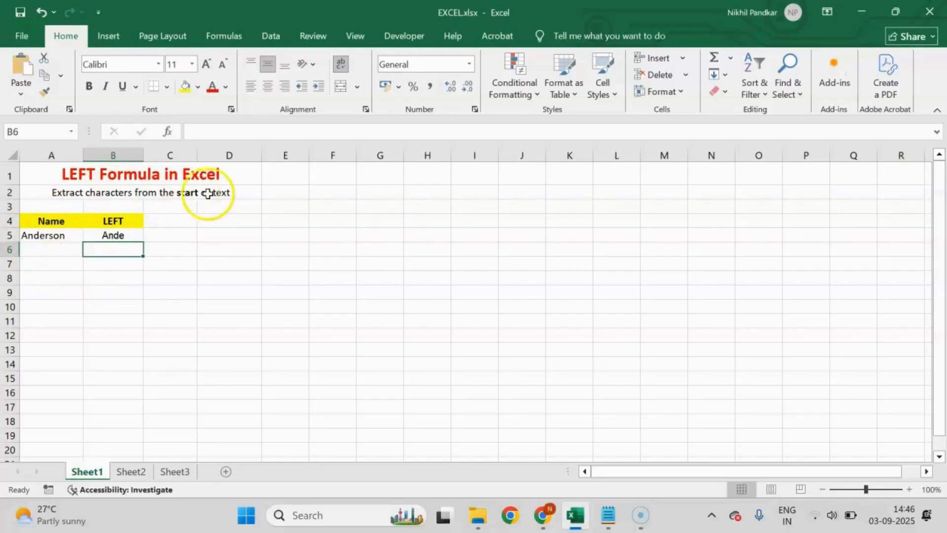
Remove the number of characters from the LEFT formula in B5, keeping the A5 reference and the comma
left_click(121, 236)
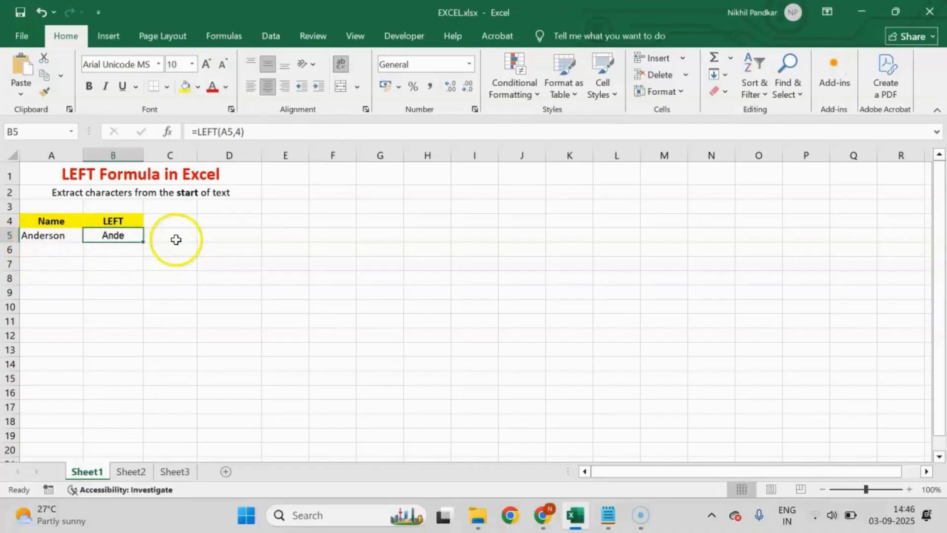
left_click(240, 131)
key("BackSpace")
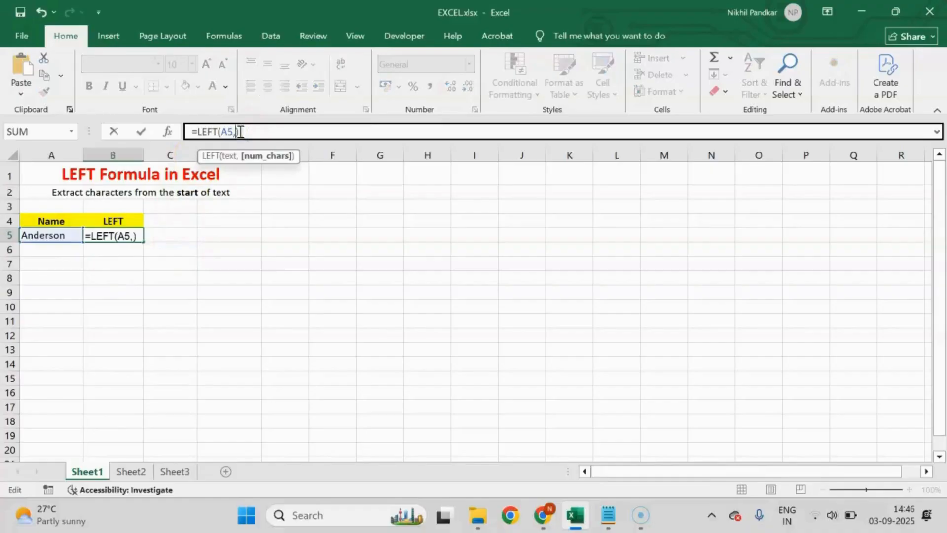
key("Return")
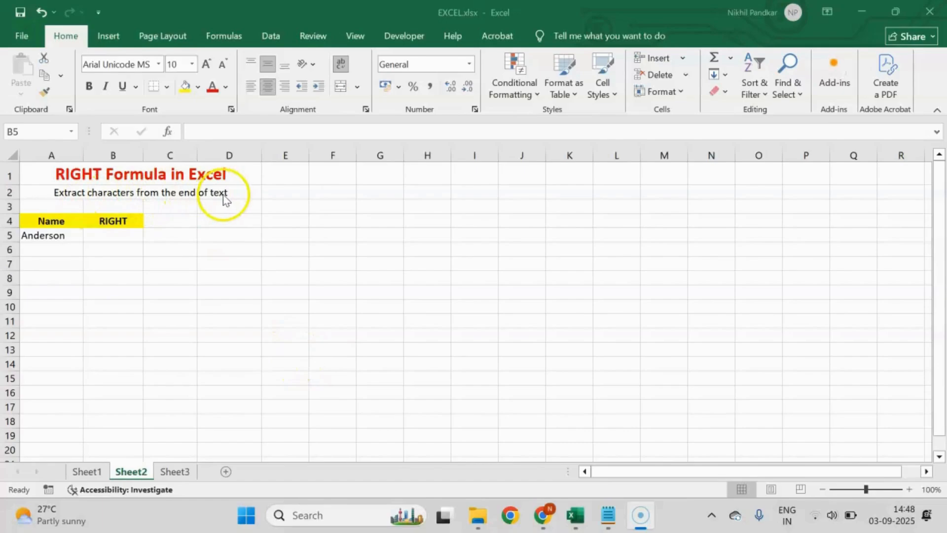
Enter a RIGHT formula in B5 of Sheet2 that extracts the last 4 characters of the name in A5
left_click(59, 235)
left_click(118, 236)
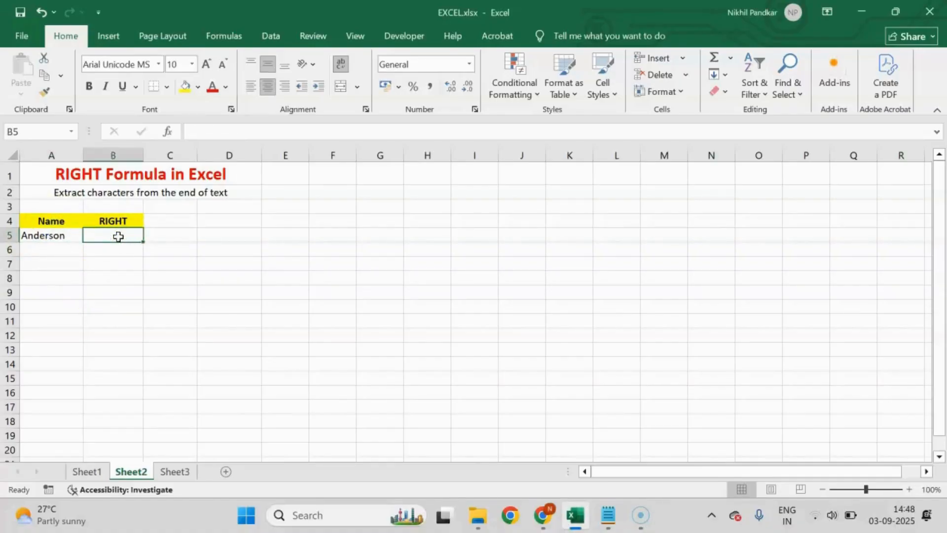
type("=RIGHT")
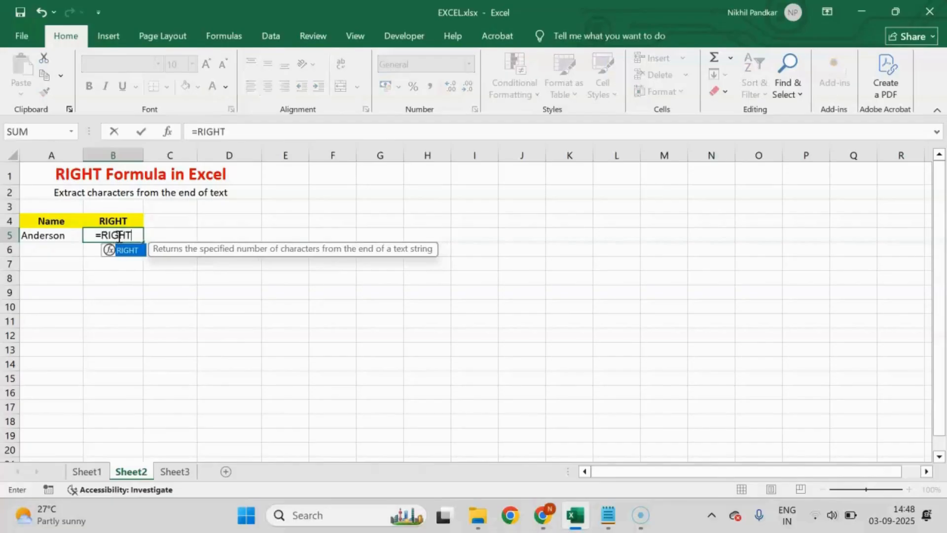
type("(")
left_click(64, 235)
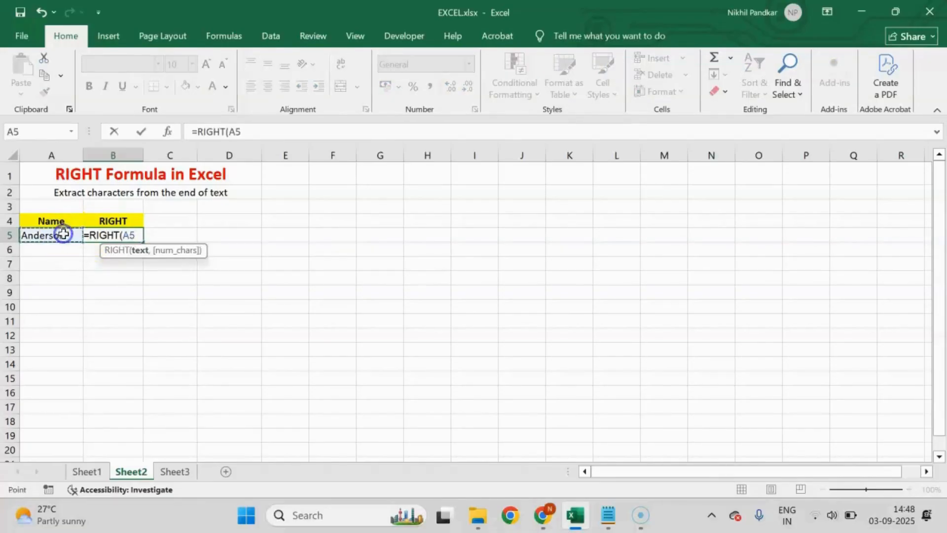
type(",")
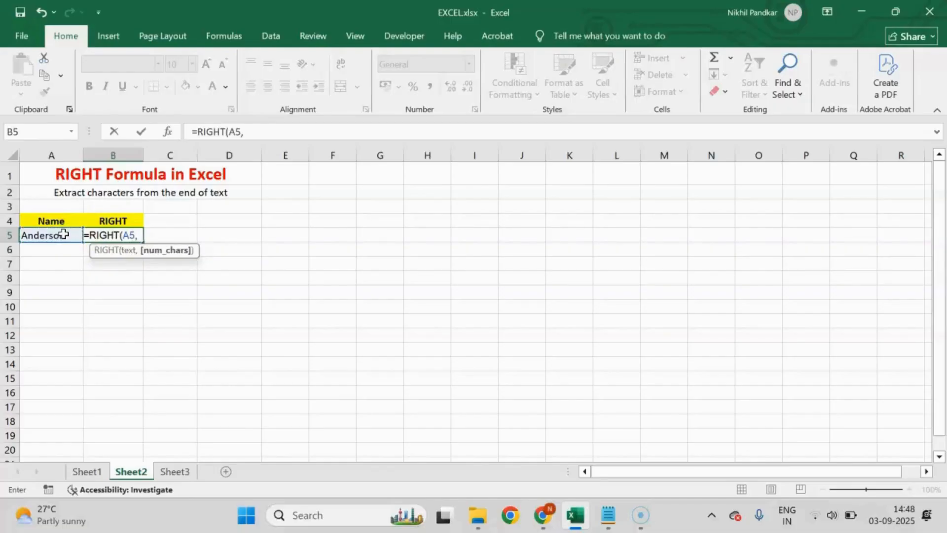
type("4)")
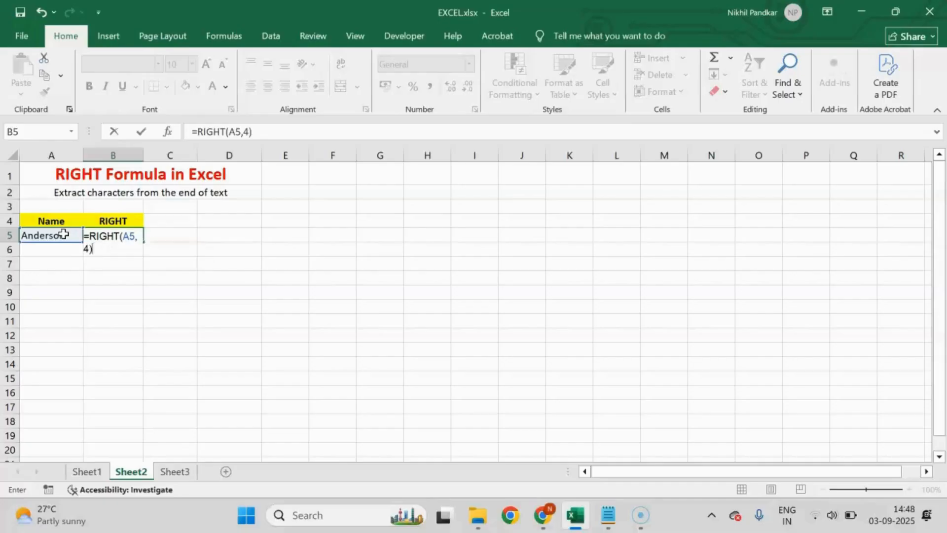
key("Return")
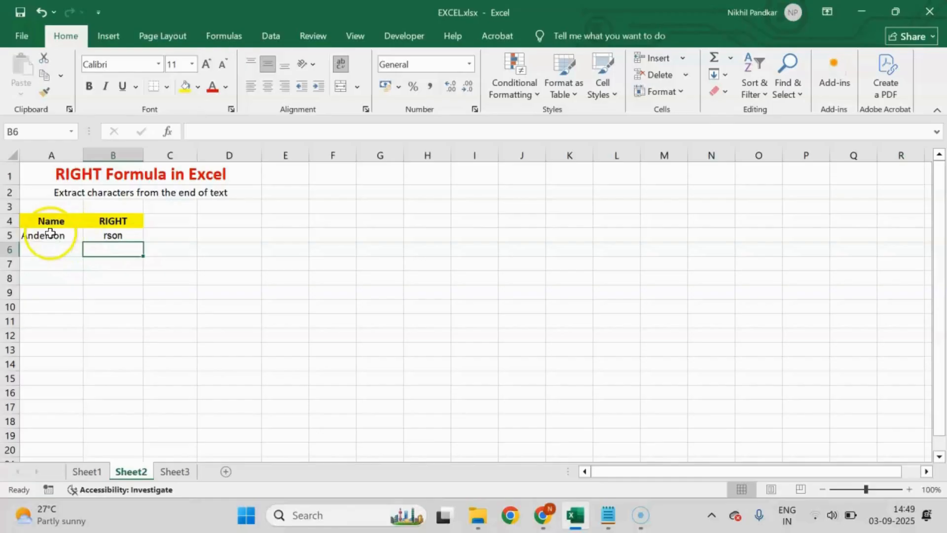
Set the number of characters in B5's RIGHT formula to 5
left_click(113, 237)
left_click(248, 132)
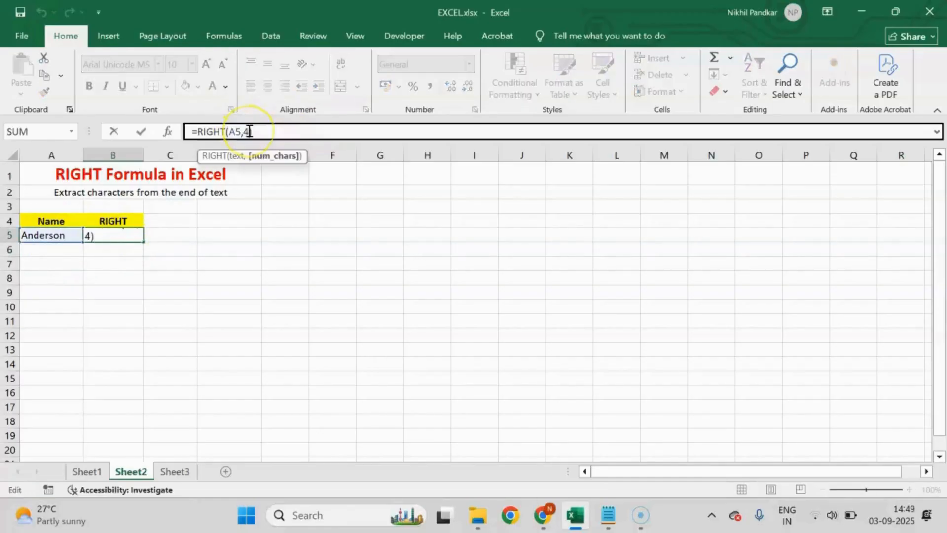
key("BackSpace")
type("5")
key("Return")
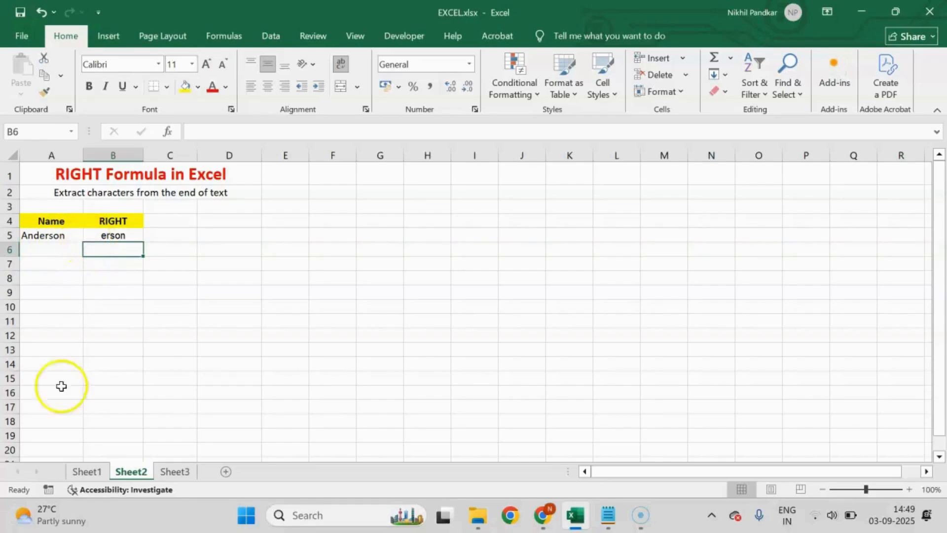
On Sheet3, enter a MID formula in B5 that extracts 4 characters of the name in A5, starting at character 3
key("ctrl+Page_Down")
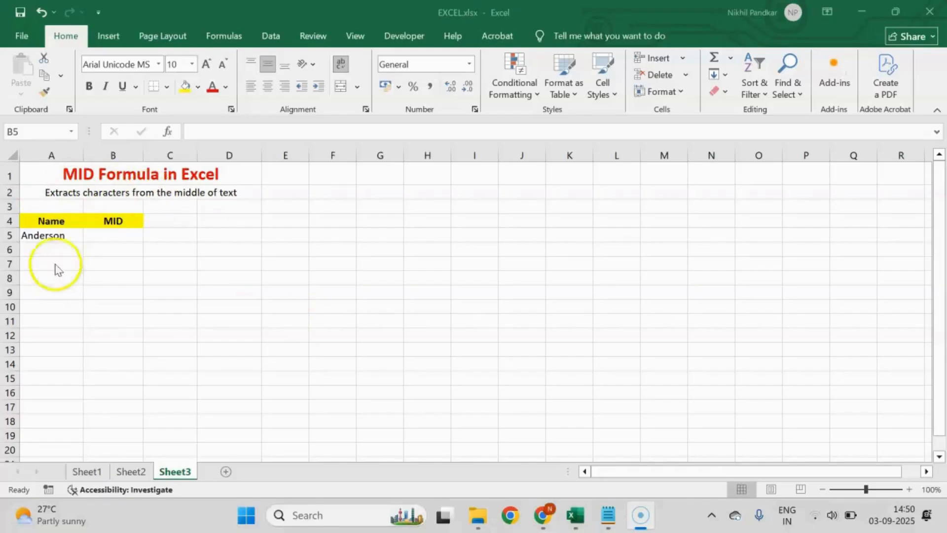
left_click(113, 233)
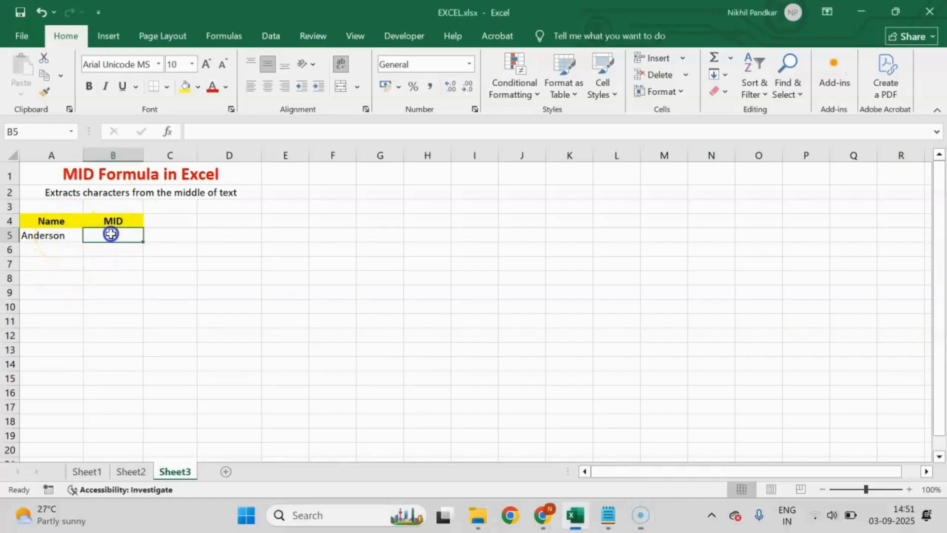
type("=")
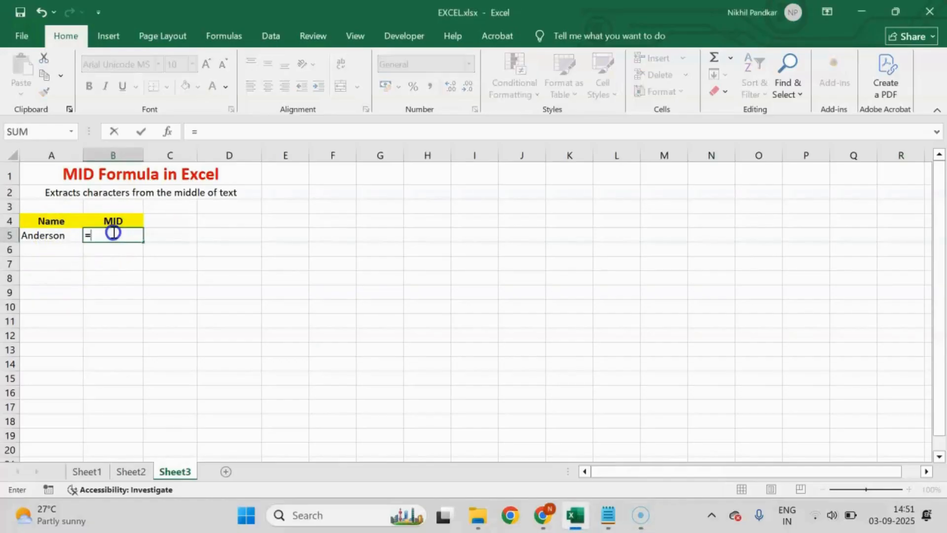
type("mid(")
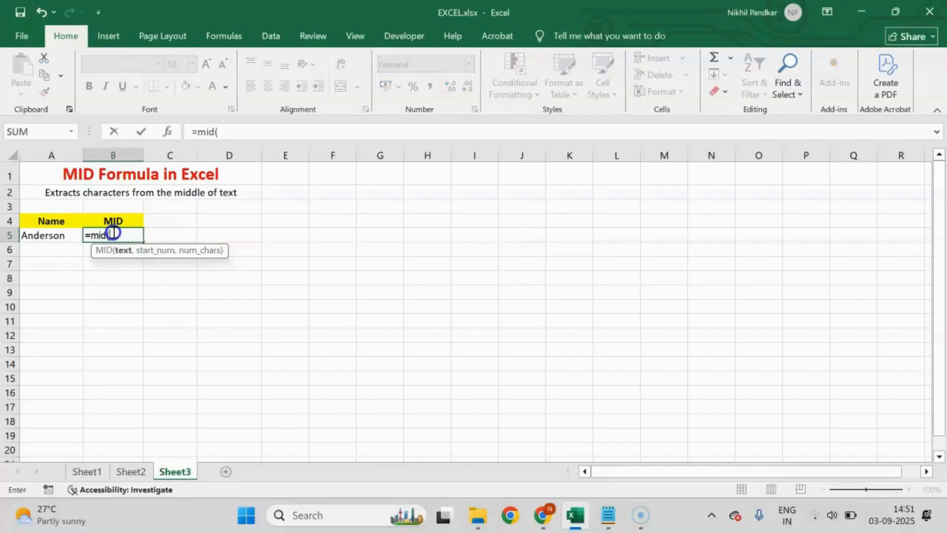
left_click(44, 236)
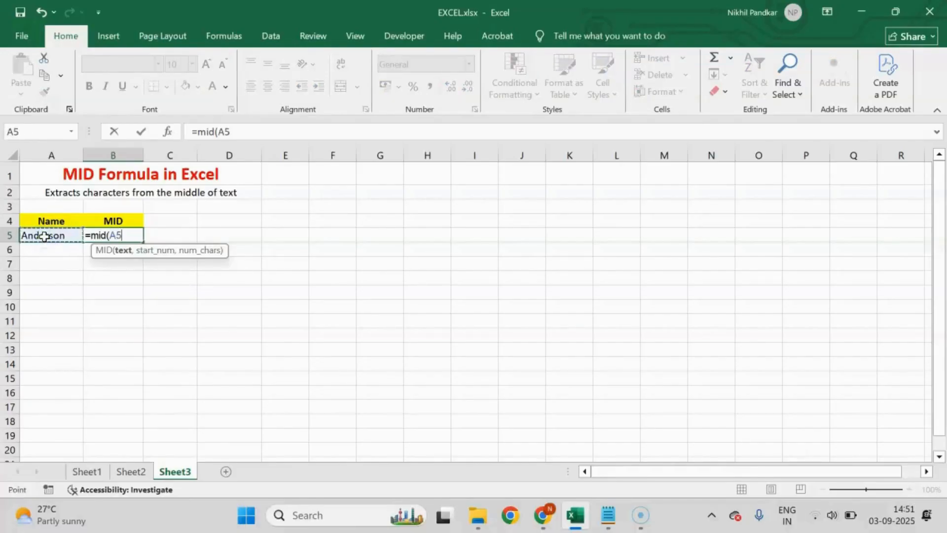
type(",")
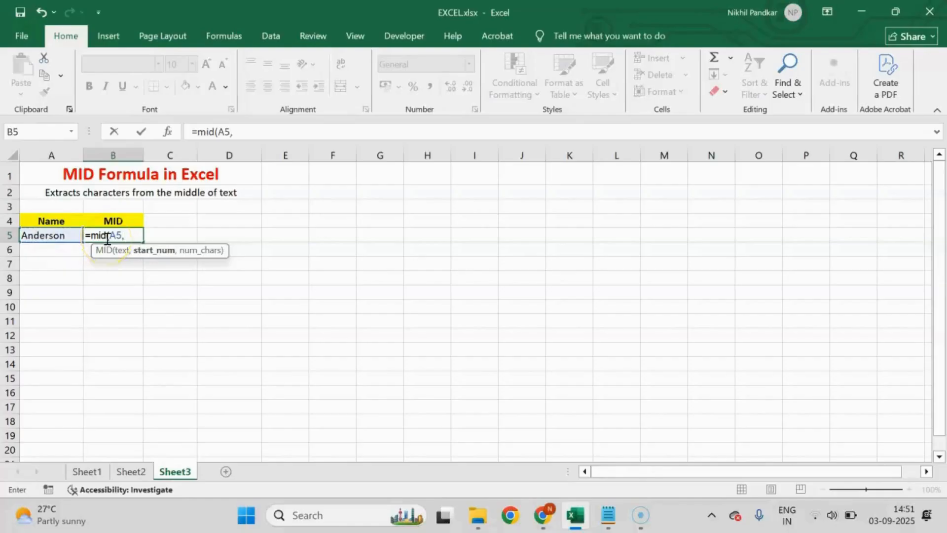
type("3,")
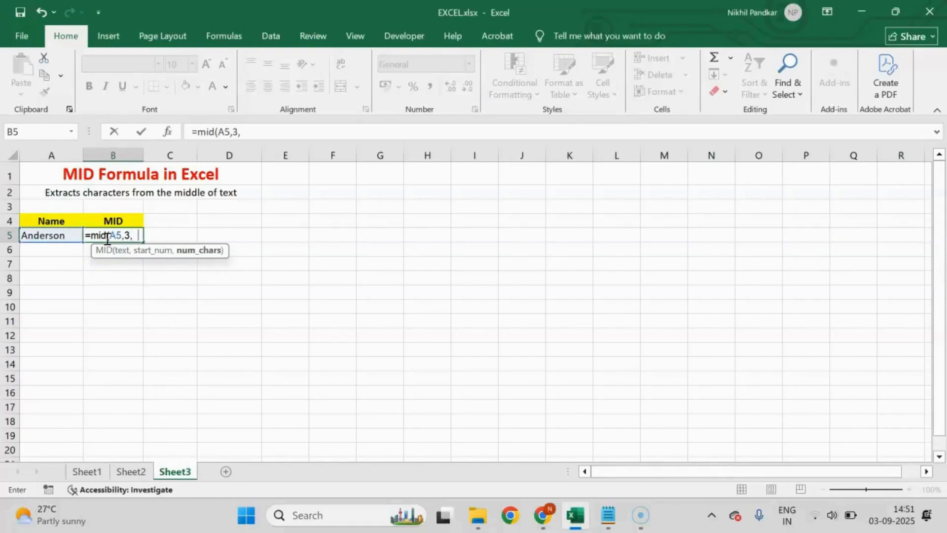
type("4)")
key("Return")
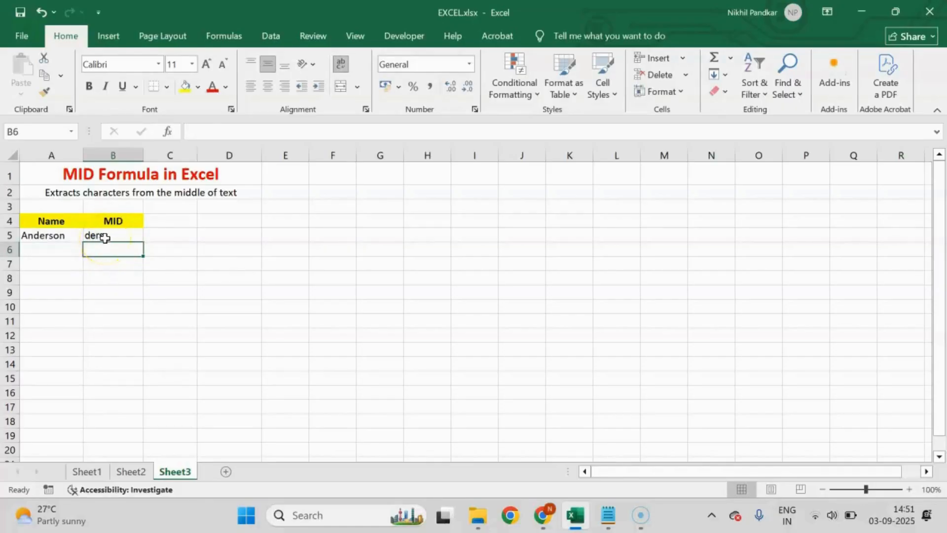
left_click(104, 238)
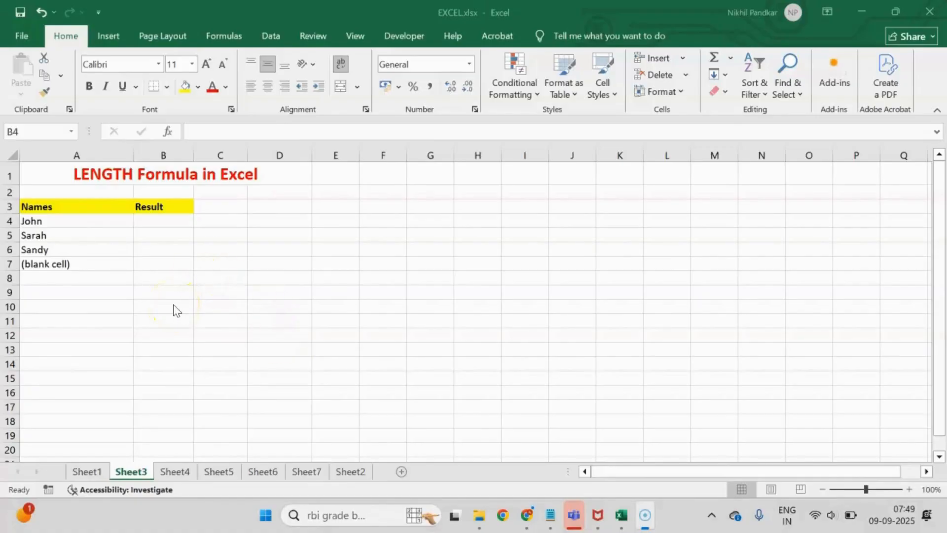
left_click_drag(163, 221, 163, 264)
type("=")
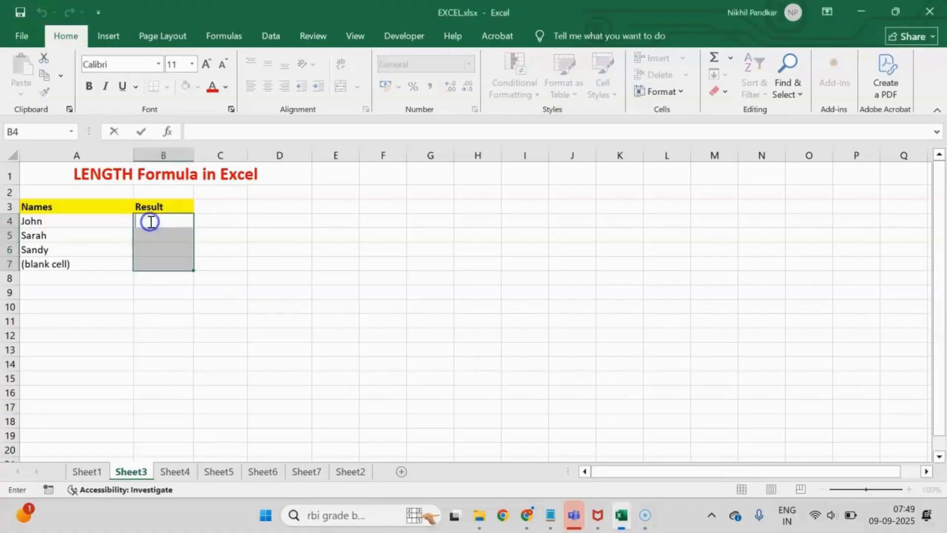
left_click(159, 339)
Enter a LEN formula in B4 that counts the characters of the name in A4
left_click(152, 223)
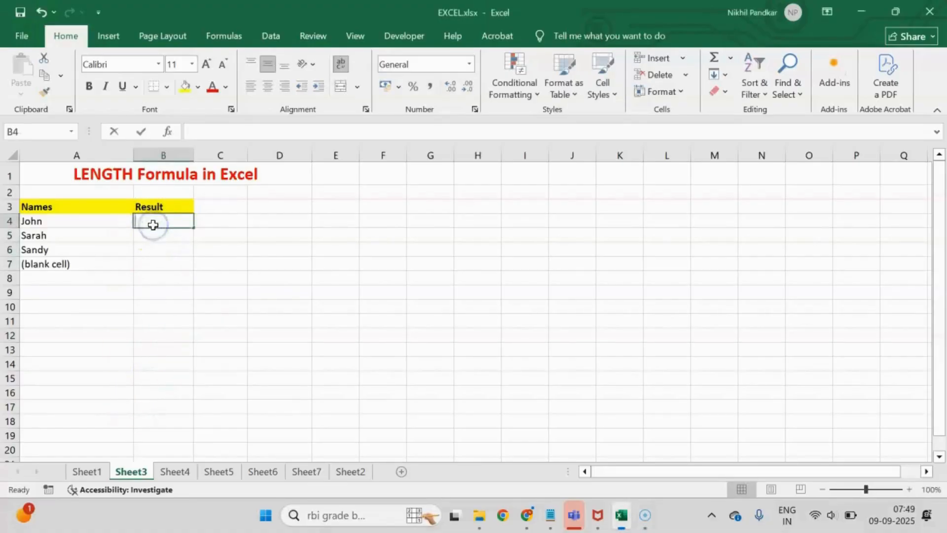
type("=len(")
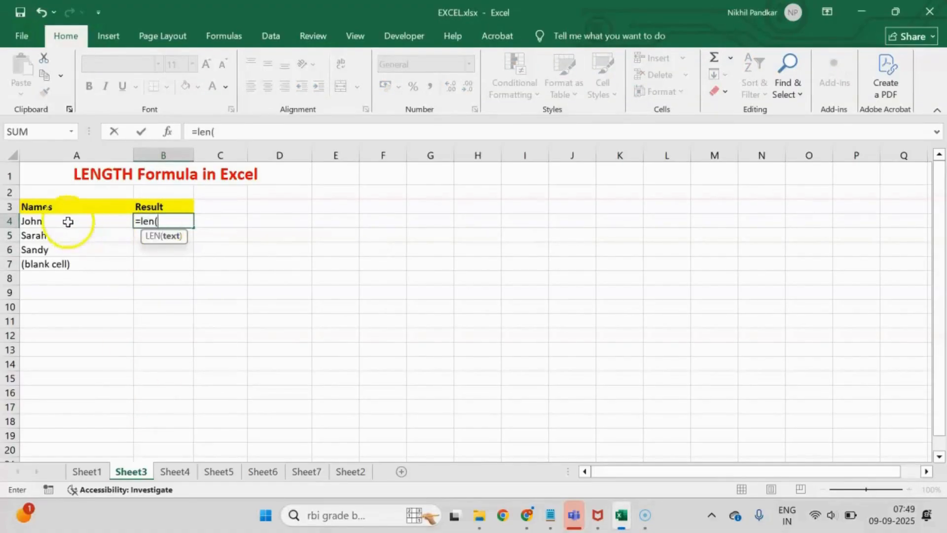
left_click(68, 221)
type(")")
key("Return")
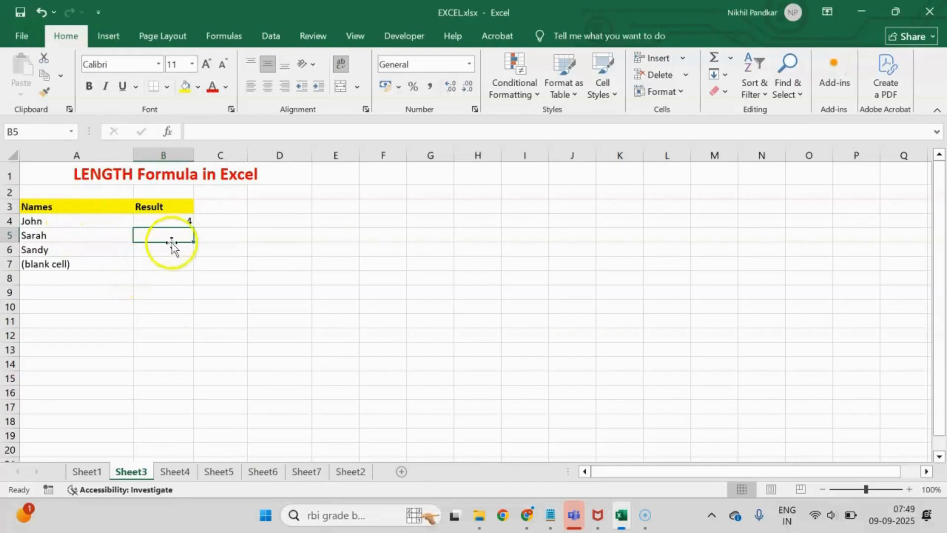
Copy the LEN formula from B4 down to B7 and check the copied formulas against the entries in column A
left_click(182, 220)
left_click_drag(194, 228, 191, 271)
left_click(74, 252)
left_click(68, 237)
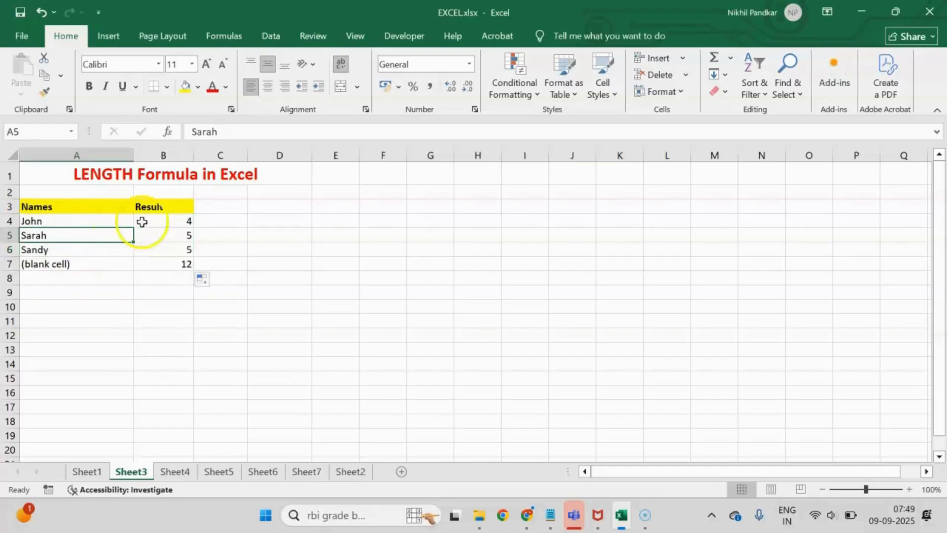
left_click(183, 237)
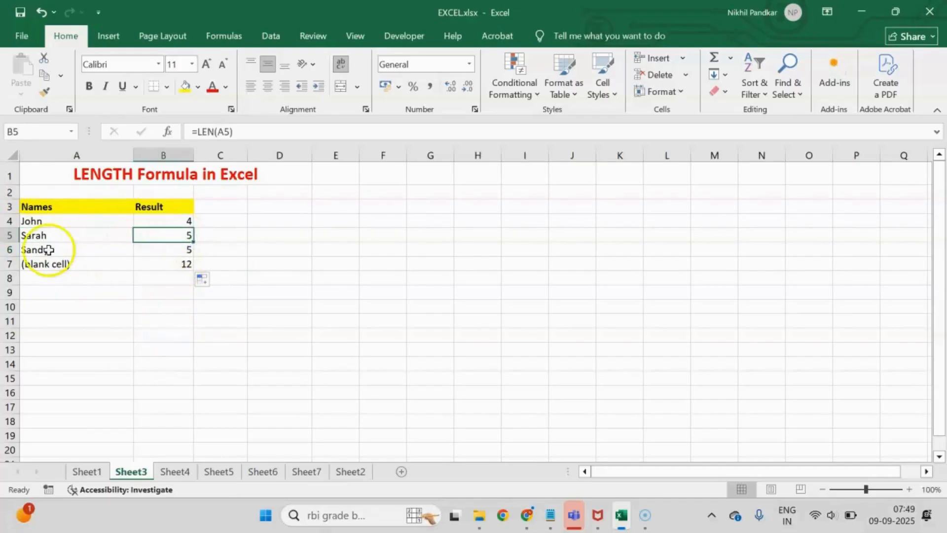
left_click(42, 248)
left_click(164, 249)
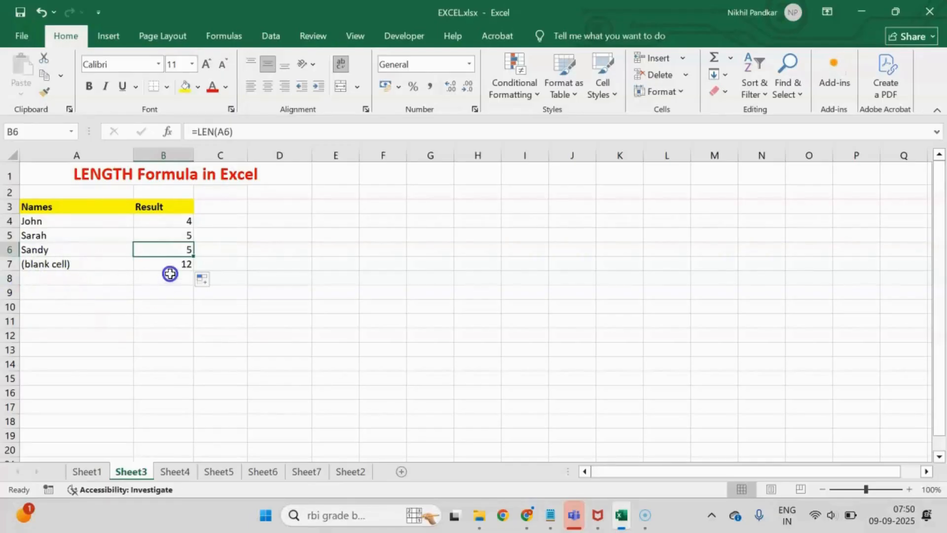
left_click(169, 263)
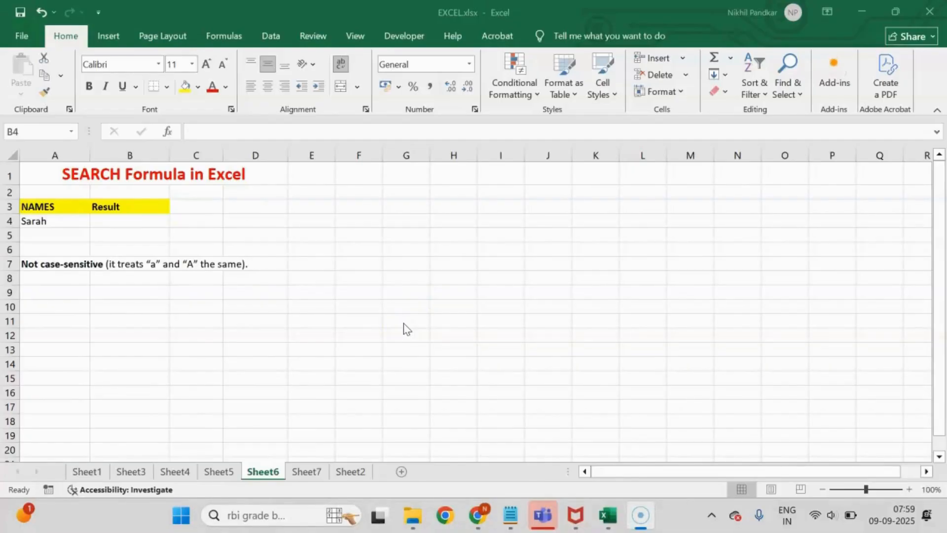
Enter a SEARCH formula in B4 that finds the position of "a" in the name in A4
left_click(124, 217)
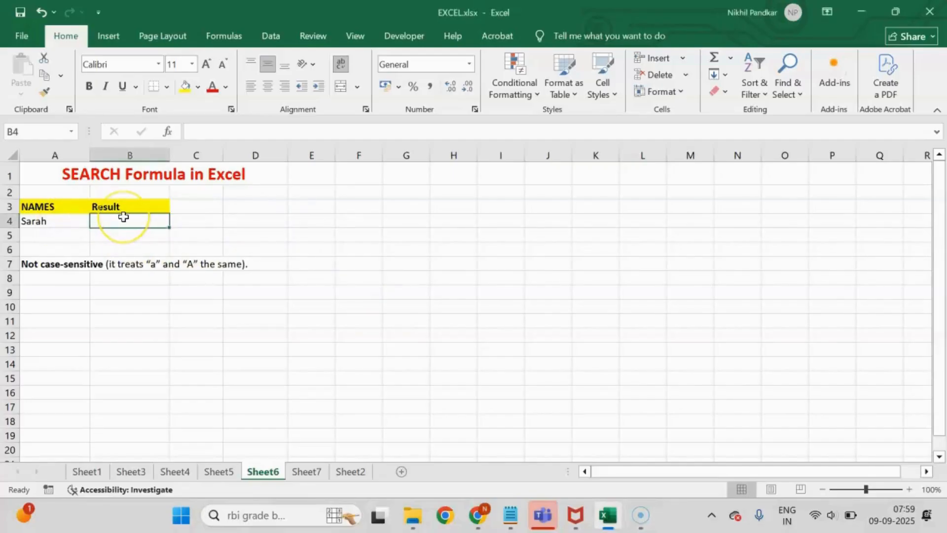
type("=searchy")
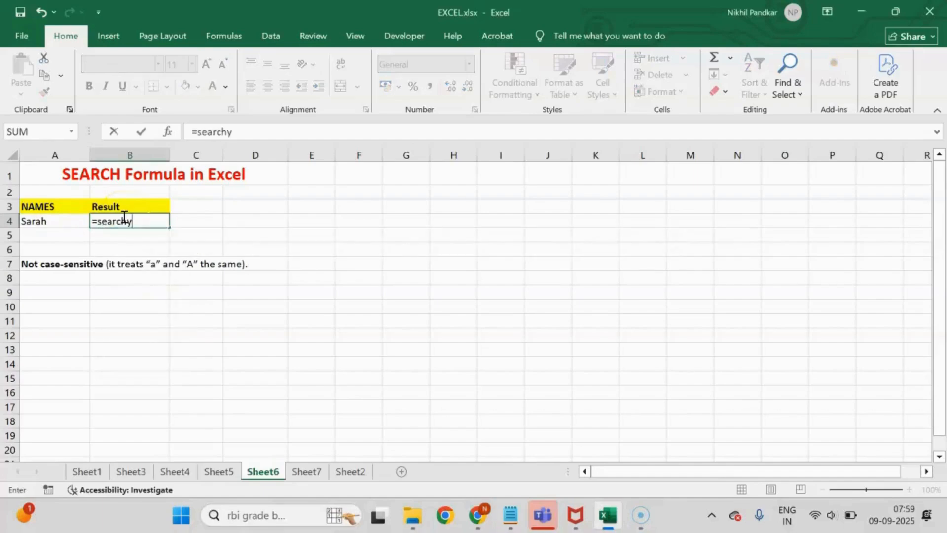
key("BackSpace")
type("(\"")
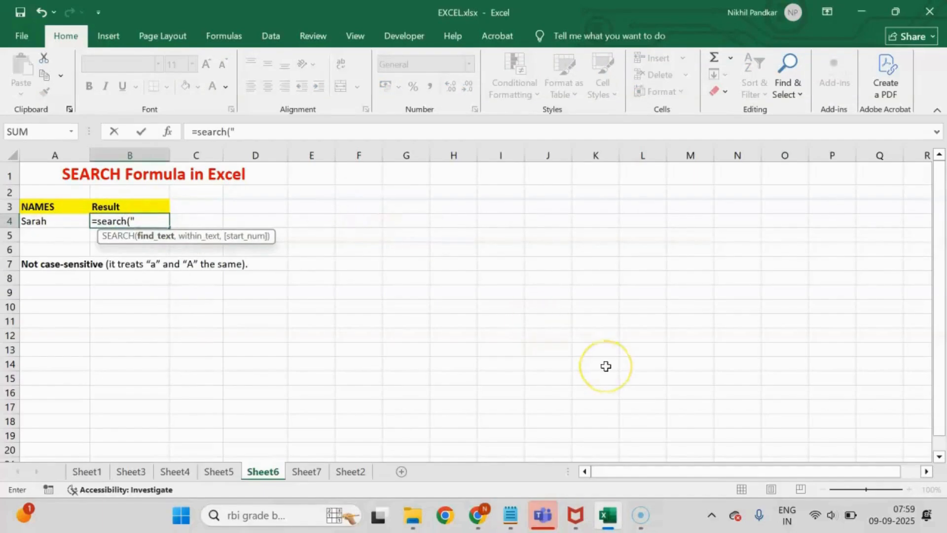
type("a\",")
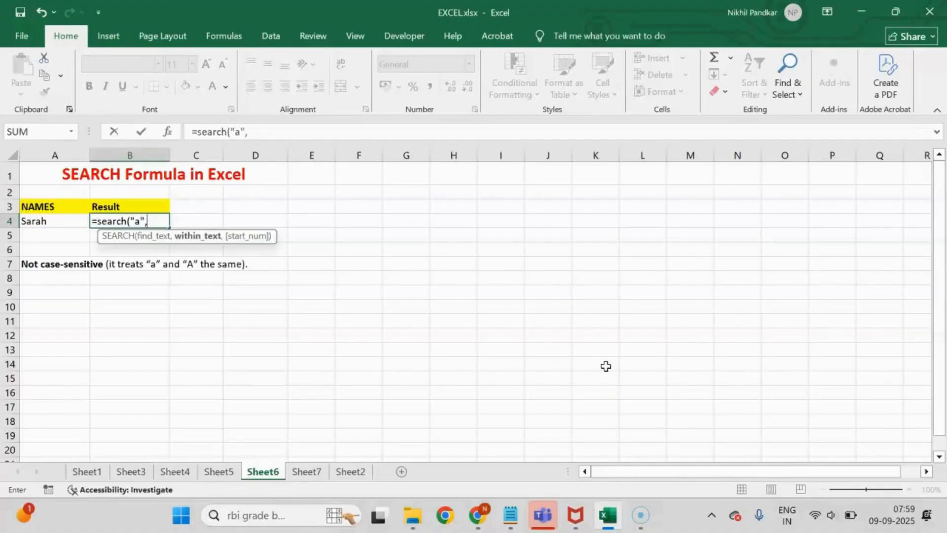
left_click(47, 220)
type(")")
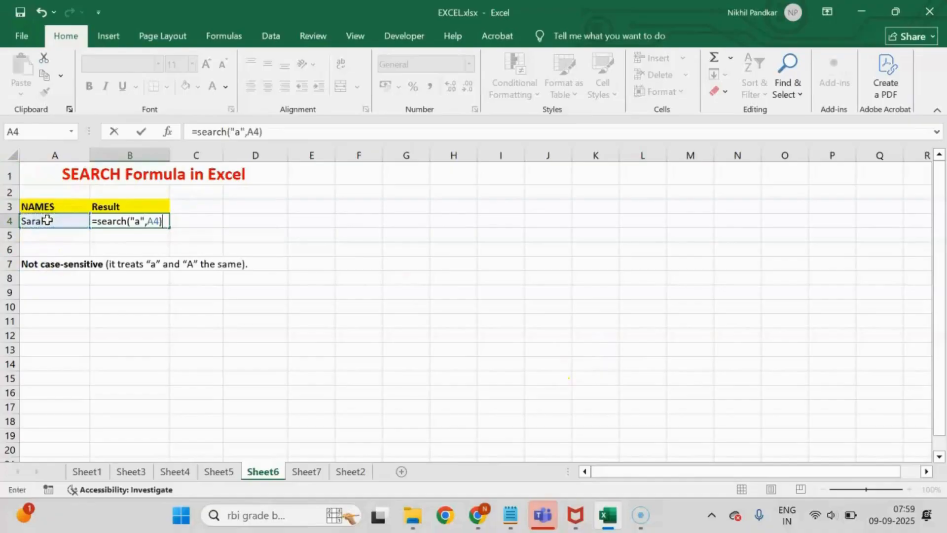
key("Return")
Change the search text in B4's SEARCH formula to uppercase "A" and check the result
left_click(158, 217)
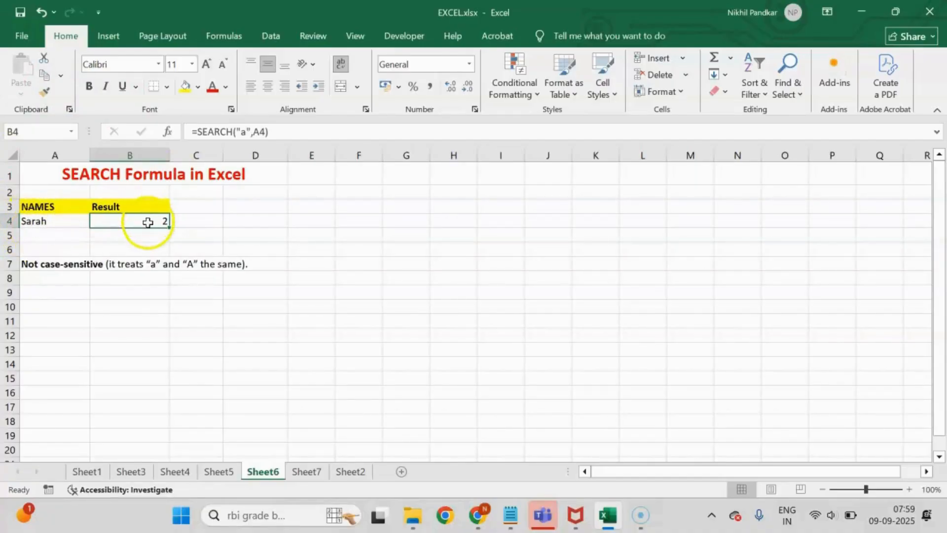
left_click(241, 132)
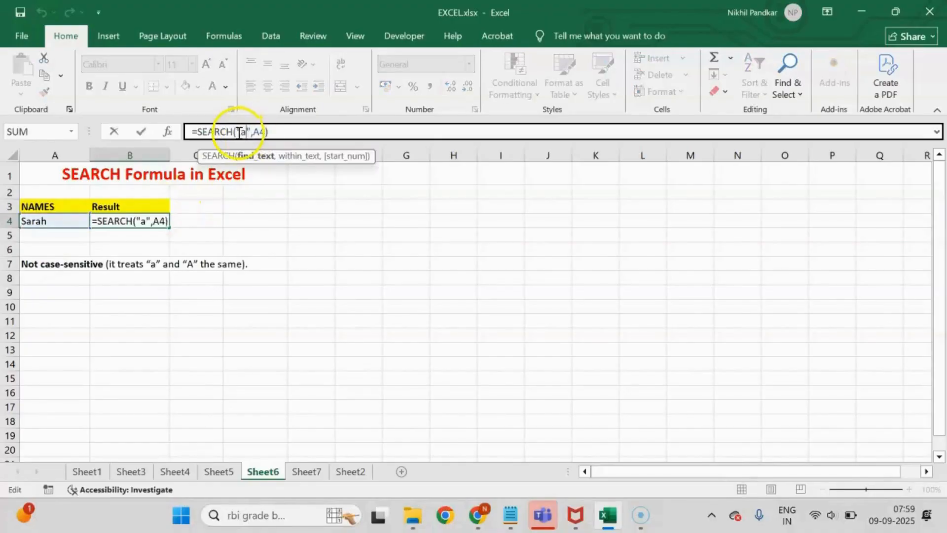
key("BackSpace")
type("A")
key("Return")
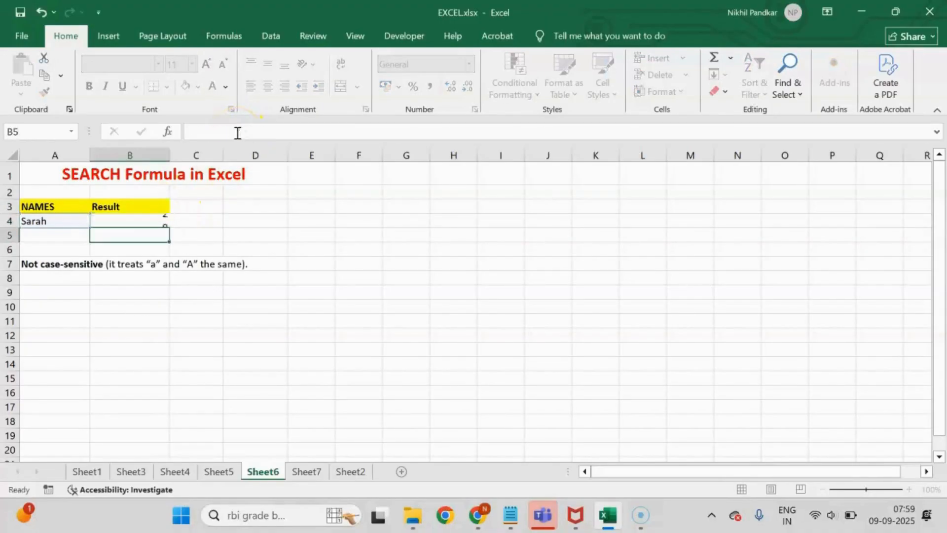
left_click(156, 220)
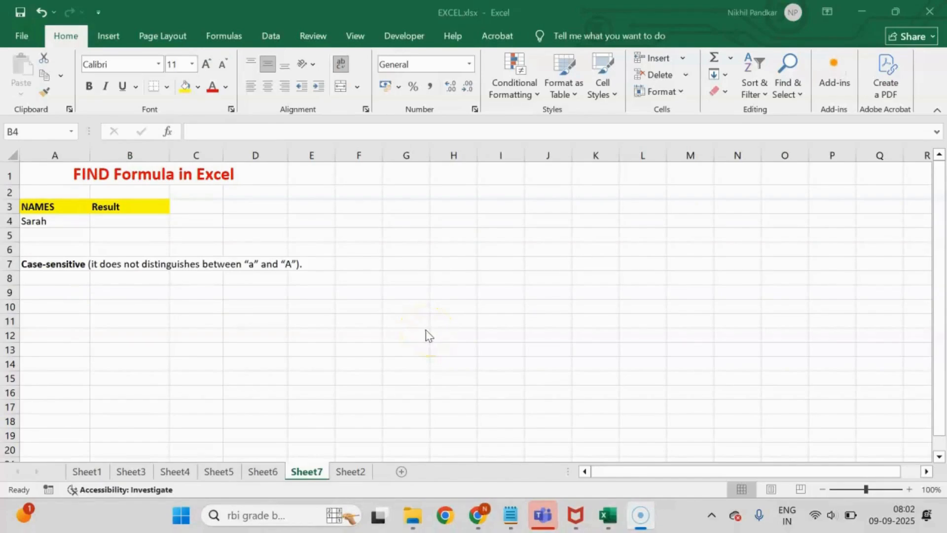
On Sheet7, enter a FIND formula in B4 that locates "a" in the name in A4
left_click(132, 219)
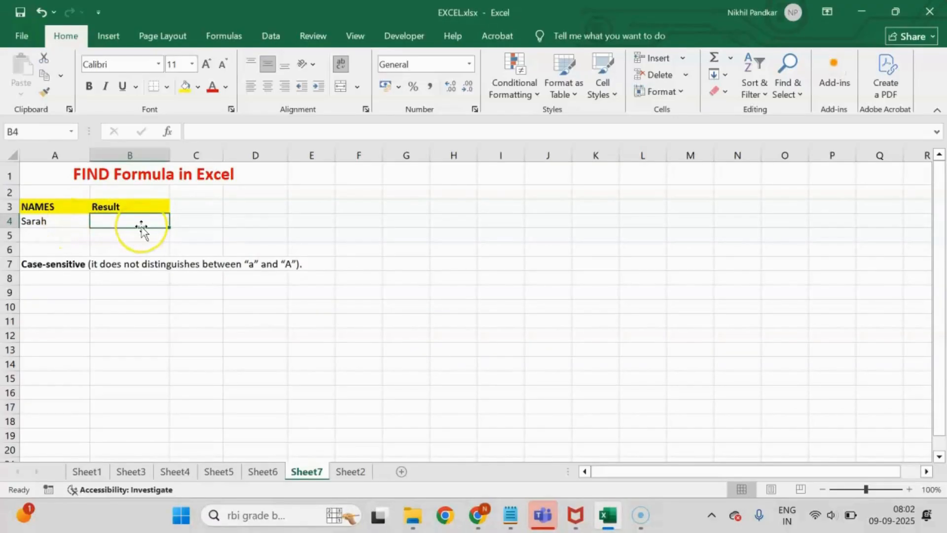
type("=find(")
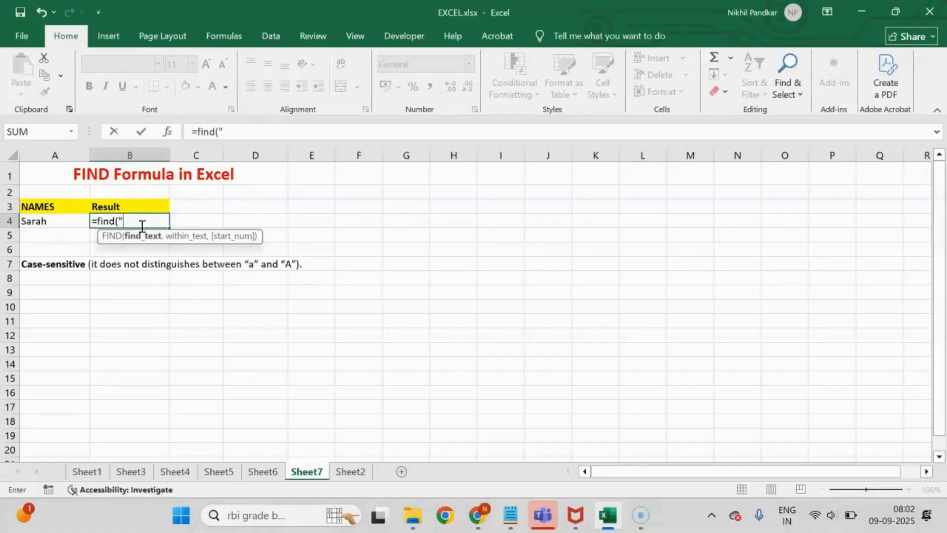
type("\"a\",")
left_click(69, 222)
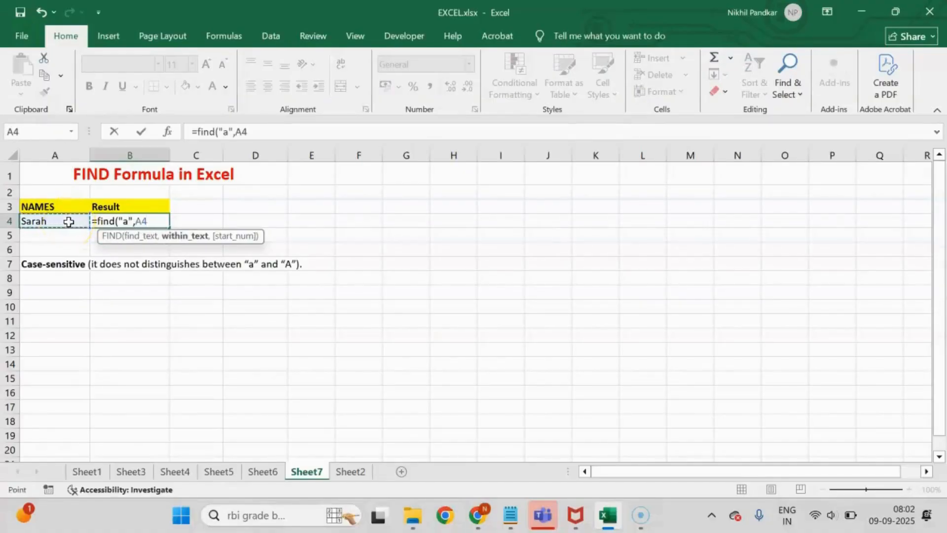
key("Return")
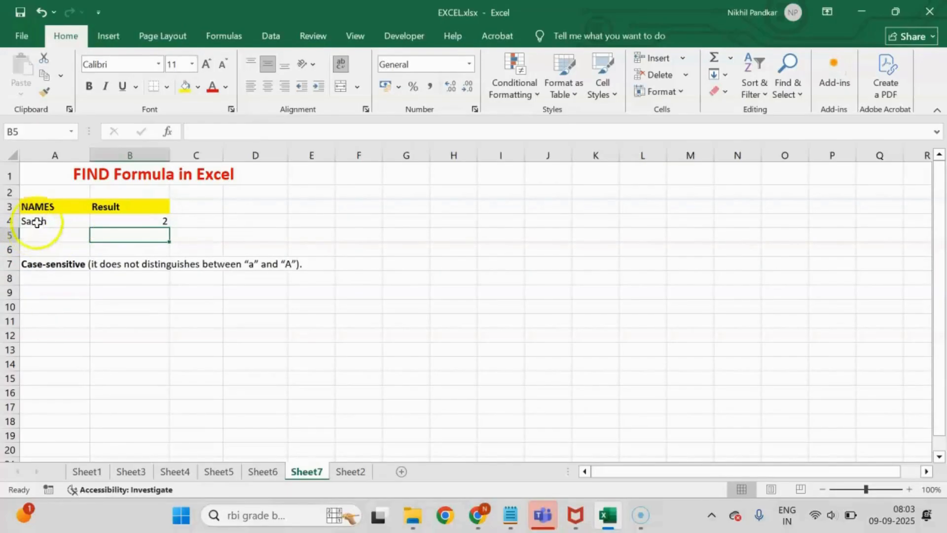
Change the text to find in B4's FIND formula to uppercase "A" and compare the result with the case-sensitivity note
left_click(134, 222)
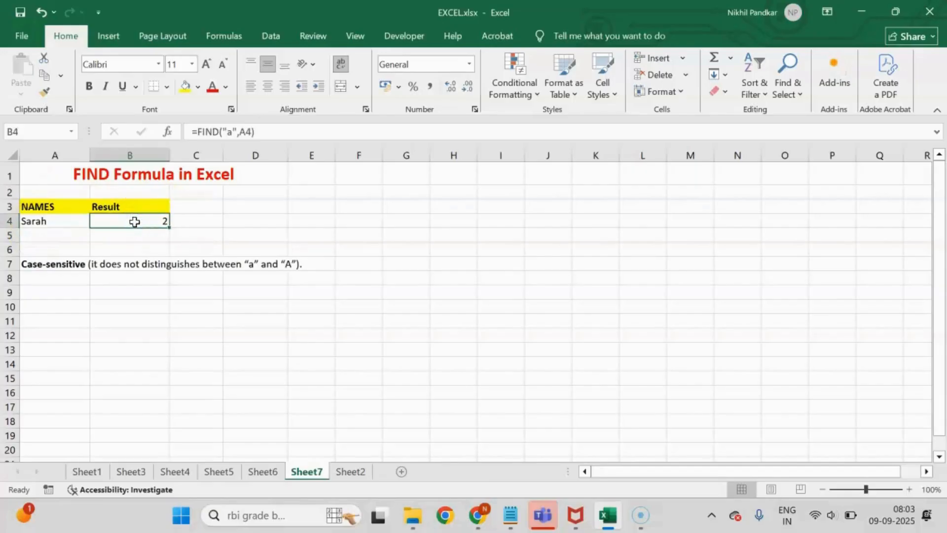
left_click(235, 131)
key("BackSpace")
type("A")
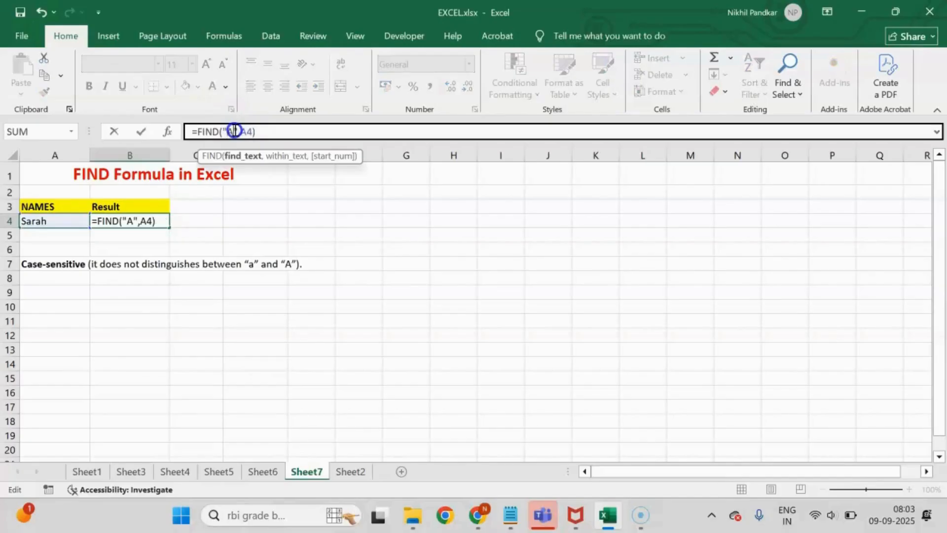
key("Return")
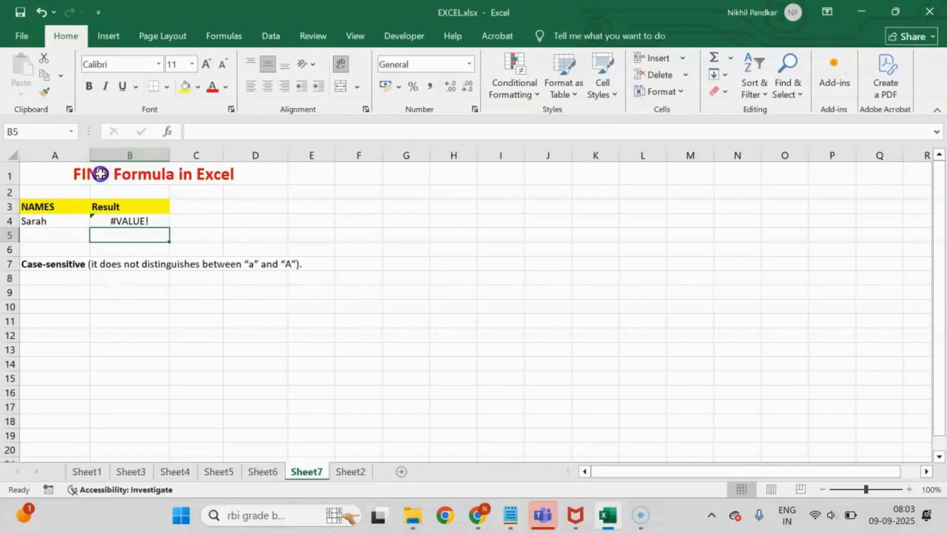
left_click(58, 266)
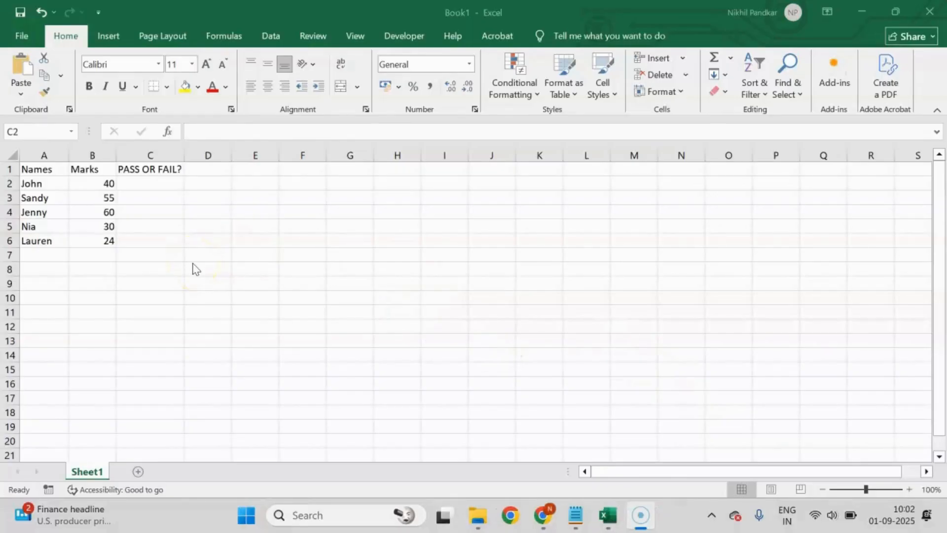
Enter an IF formula in C2 that returns "PASS" if the mark in B2 is greater than 50, otherwise "FAIL"
left_click(38, 171)
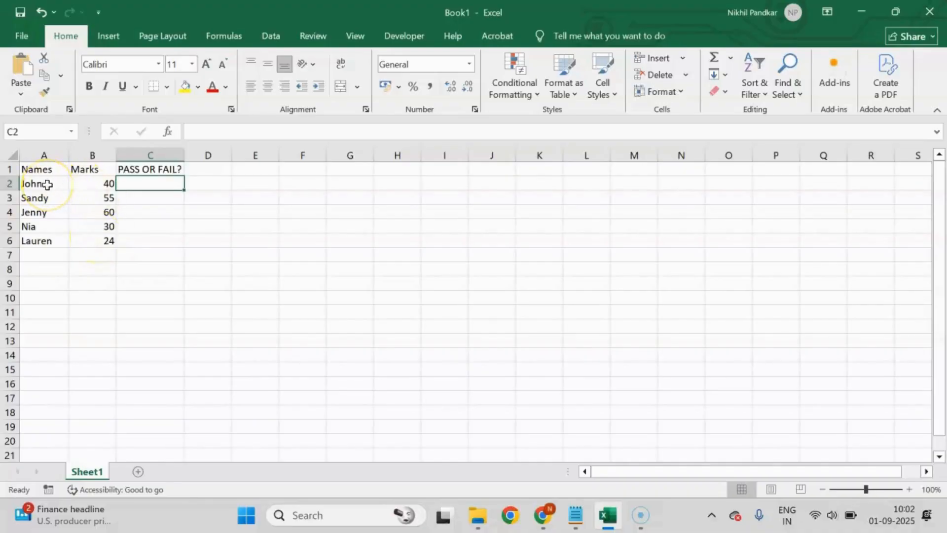
double_click(158, 186)
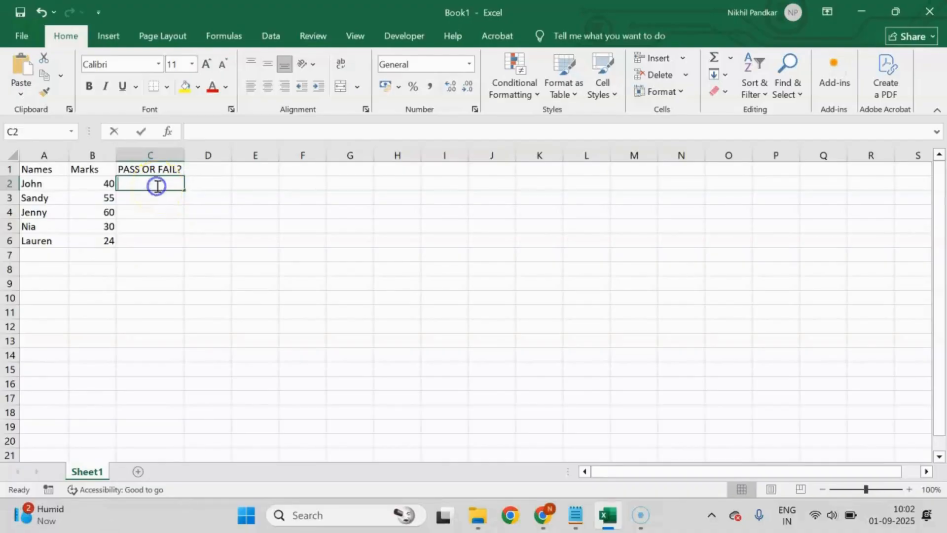
type("=")
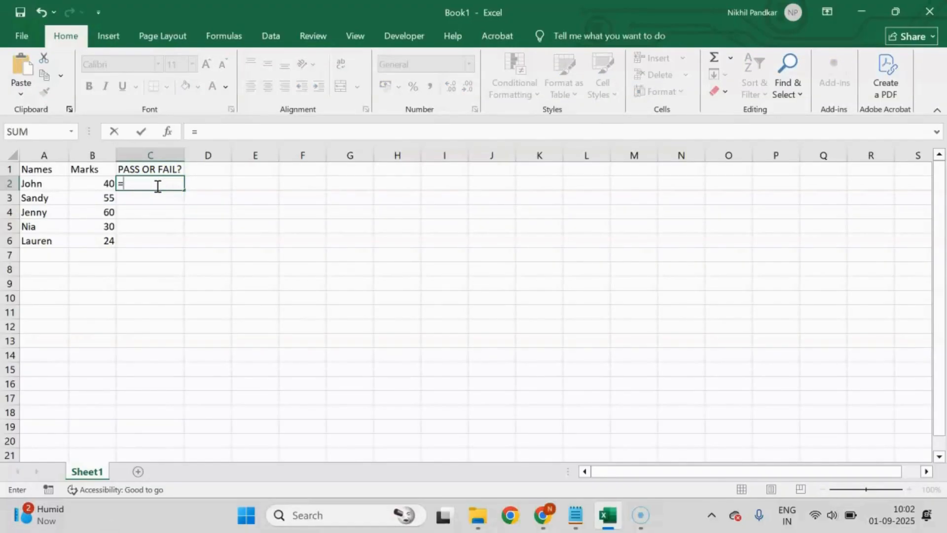
type("if")
key("Tab")
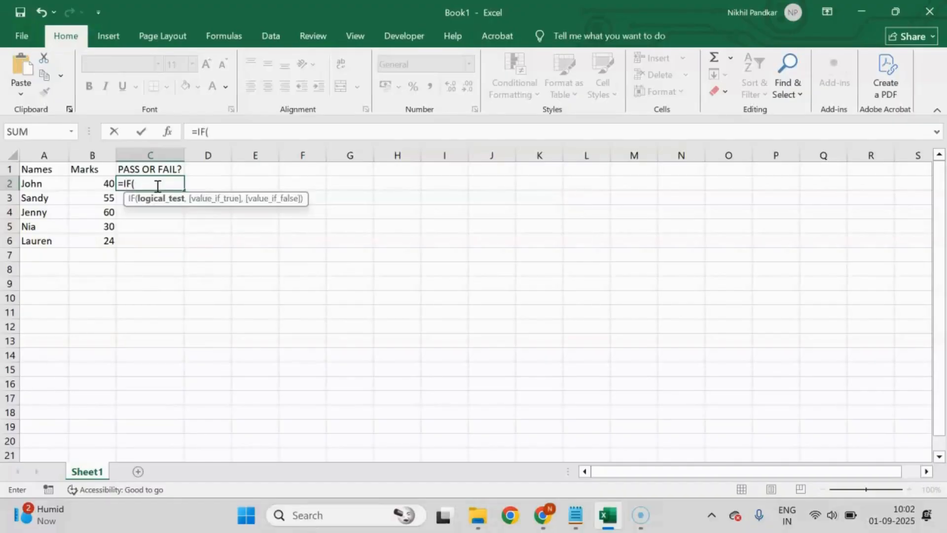
left_click(99, 185)
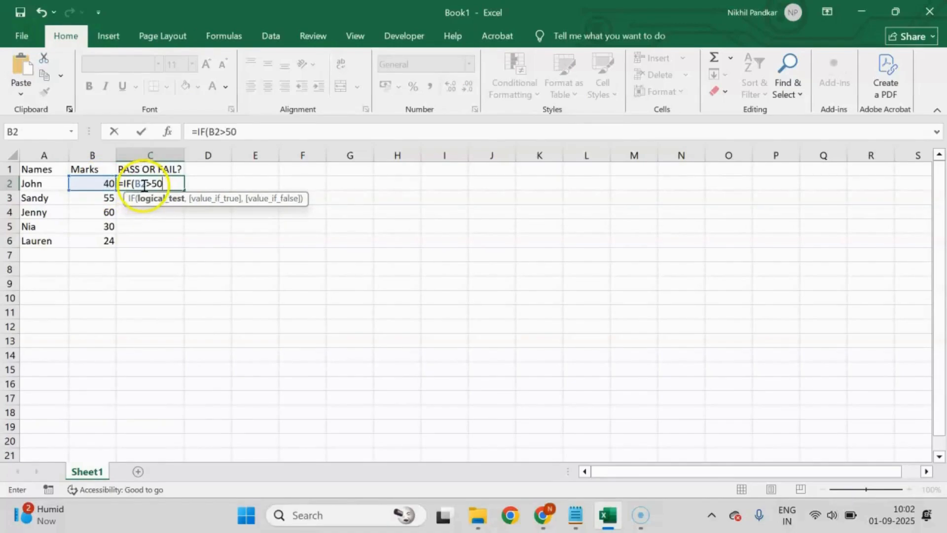
type(",")
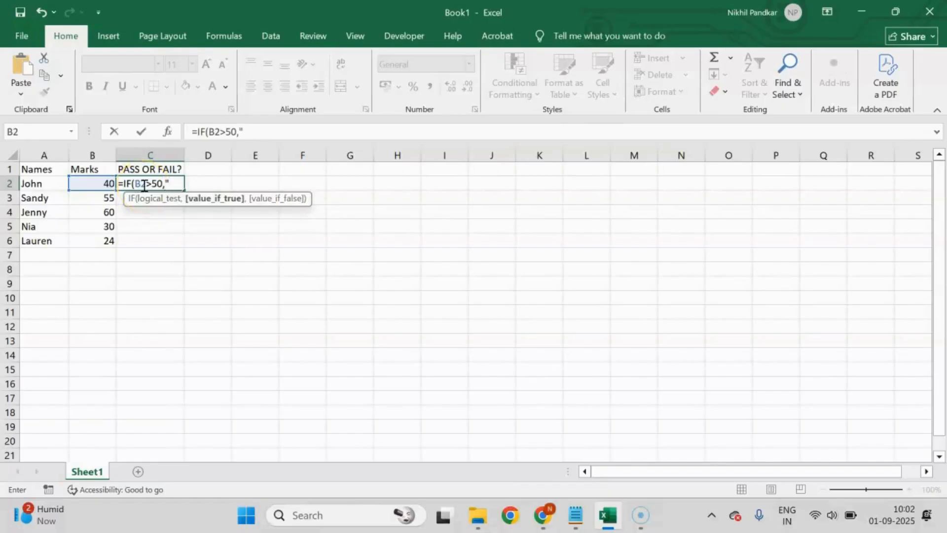
type("PASS\",\"FAIL")
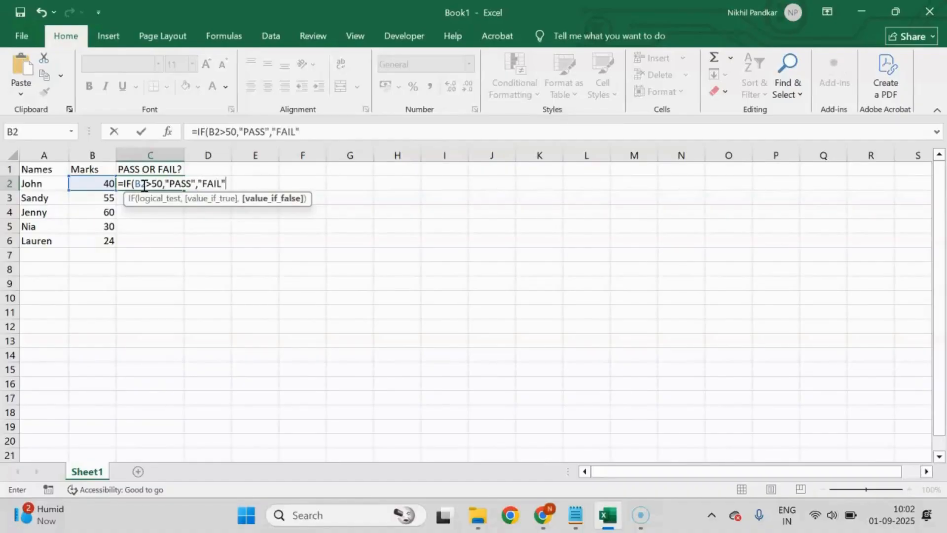
type(")")
key("Return")
Copy the IF formula from C2 down the PASS OR FAIL? column for the remaining names
left_click(150, 195)
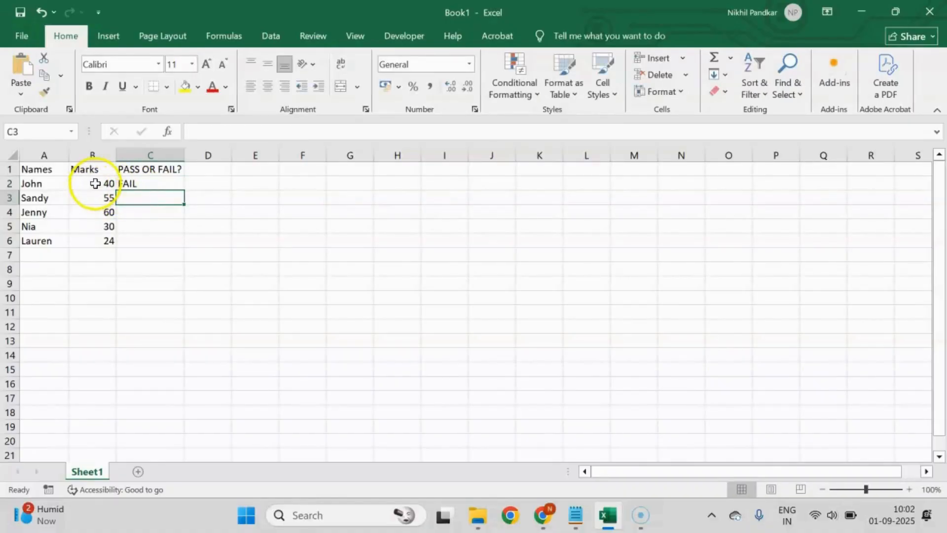
left_click(170, 183)
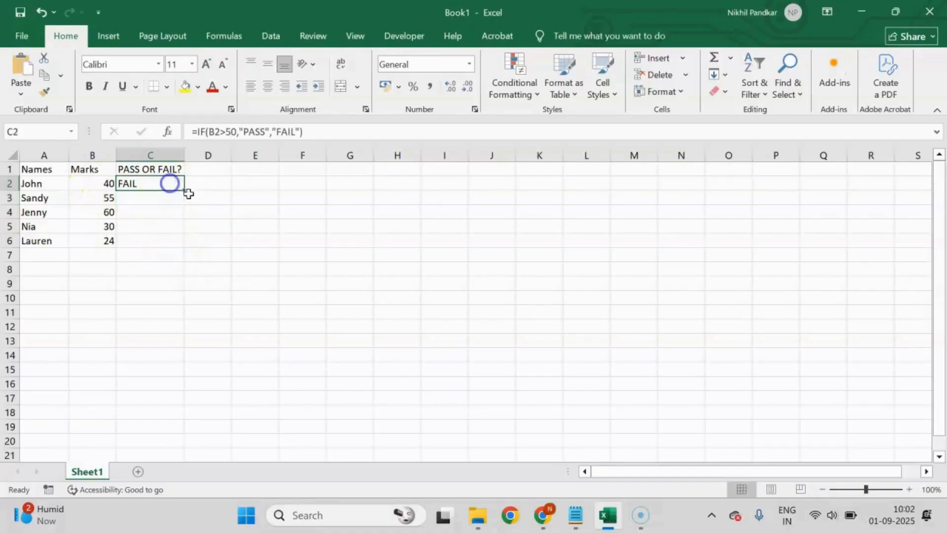
left_click_drag(186, 188, 174, 253)
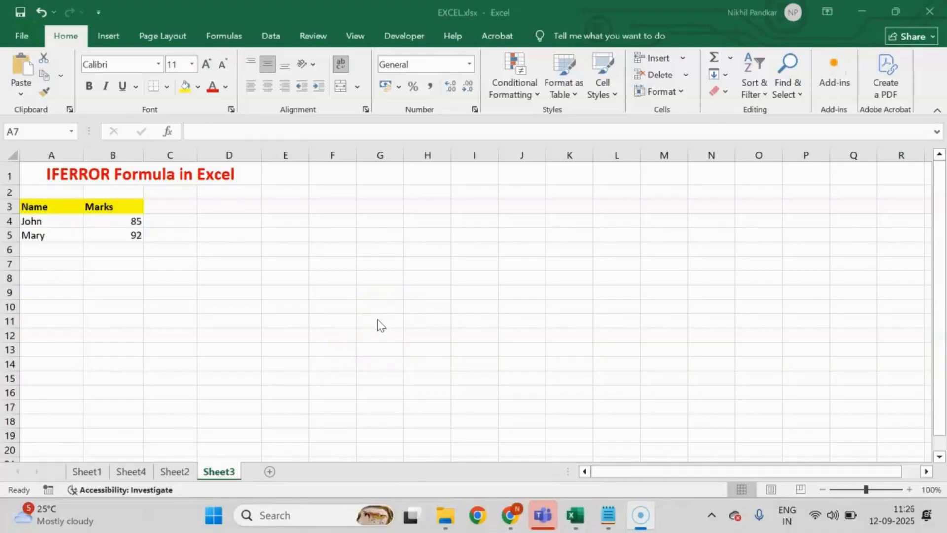
Begin an IFERROR formula in A7 wrapping a VLOOKUP with the name shown in A4 as its quoted lookup value
left_click(62, 263)
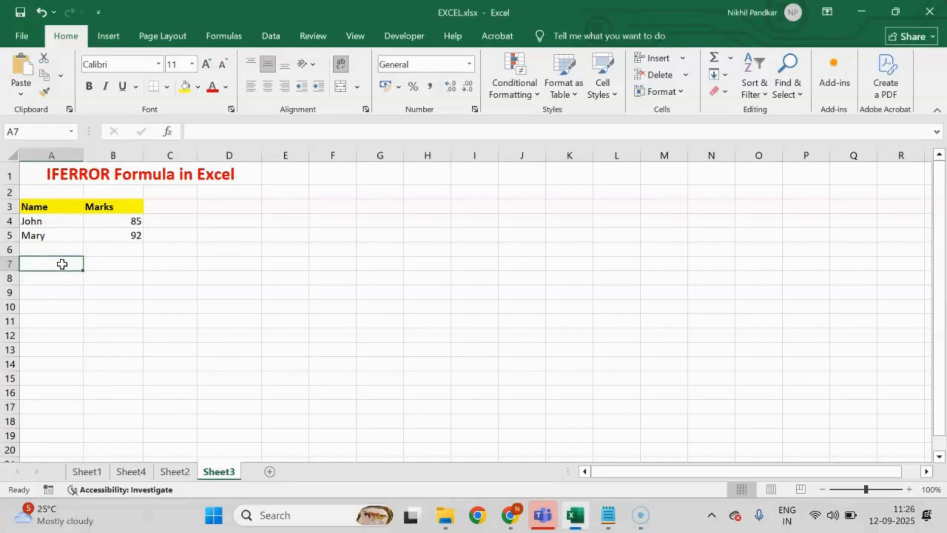
type("=if")
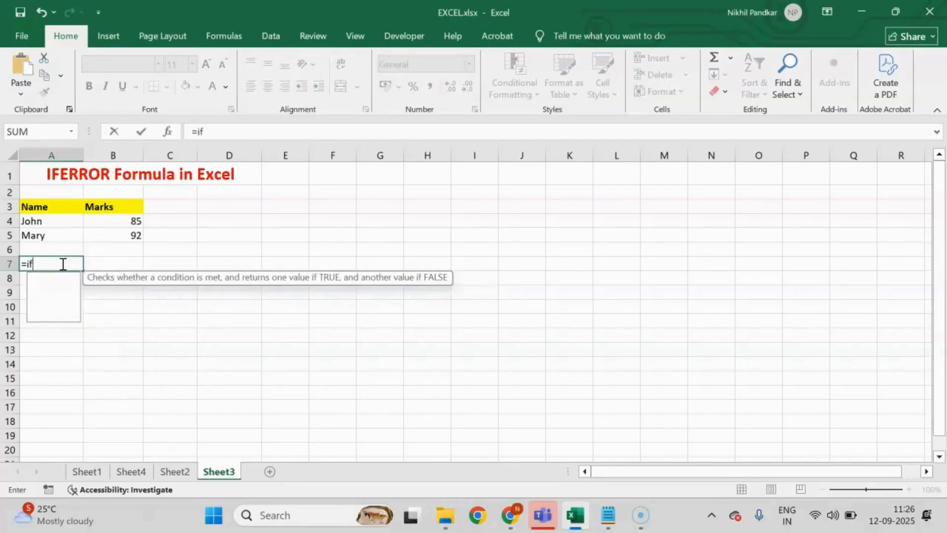
type("error")
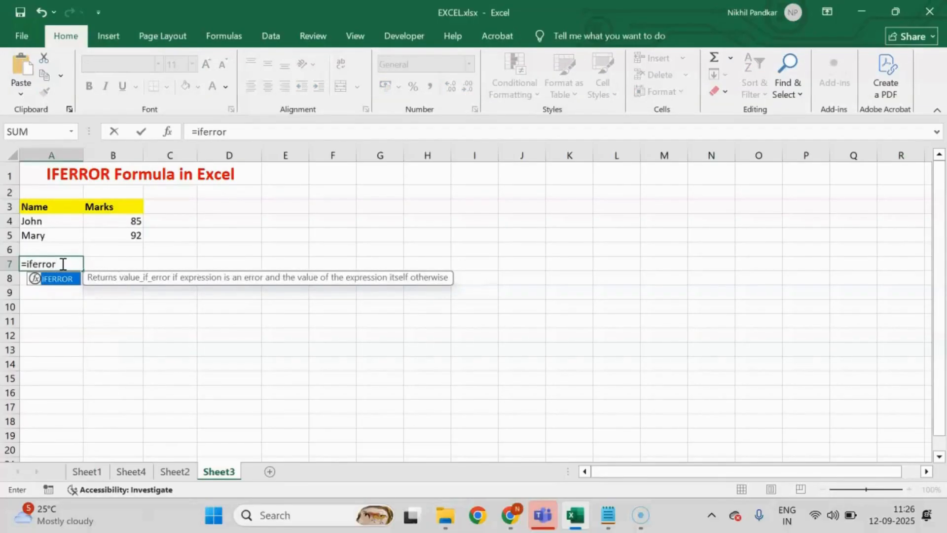
type("(vlookup")
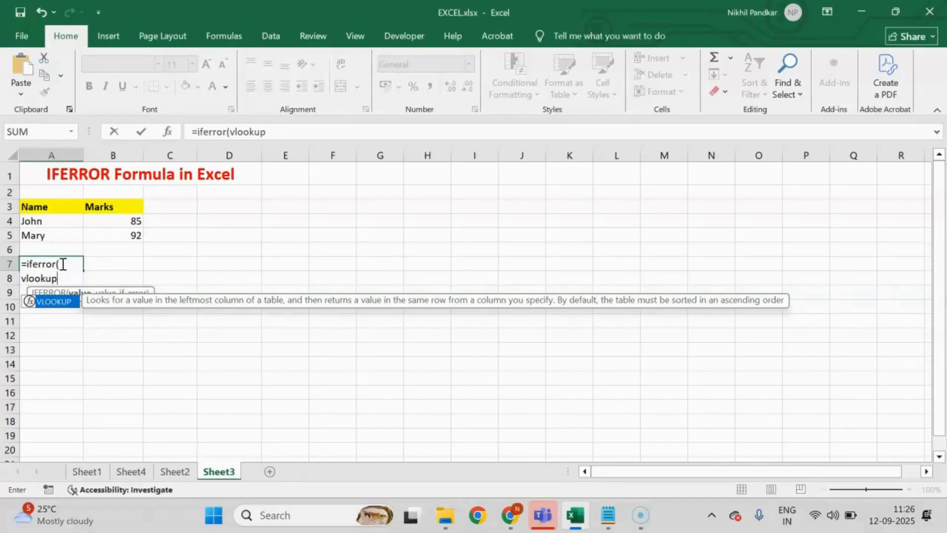
type("(\"J")
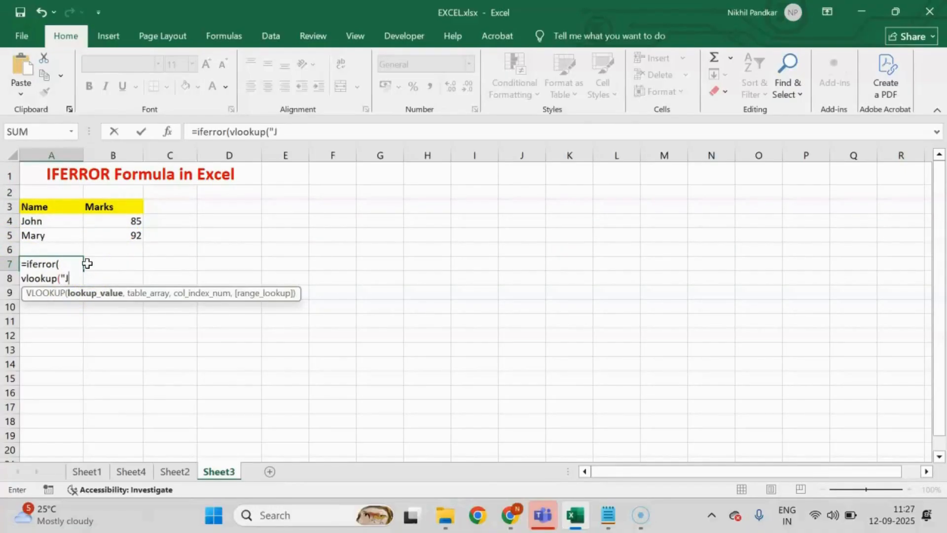
type("ohn")
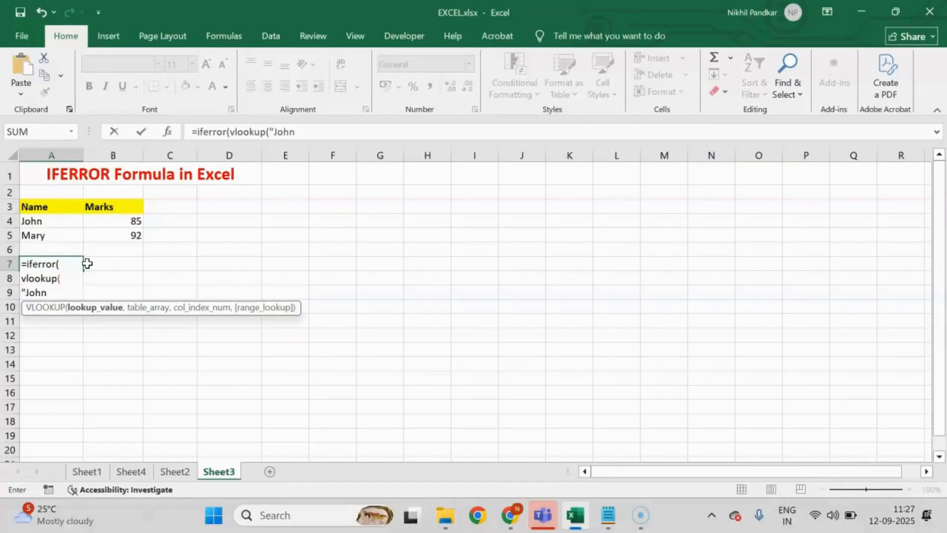
type("\",")
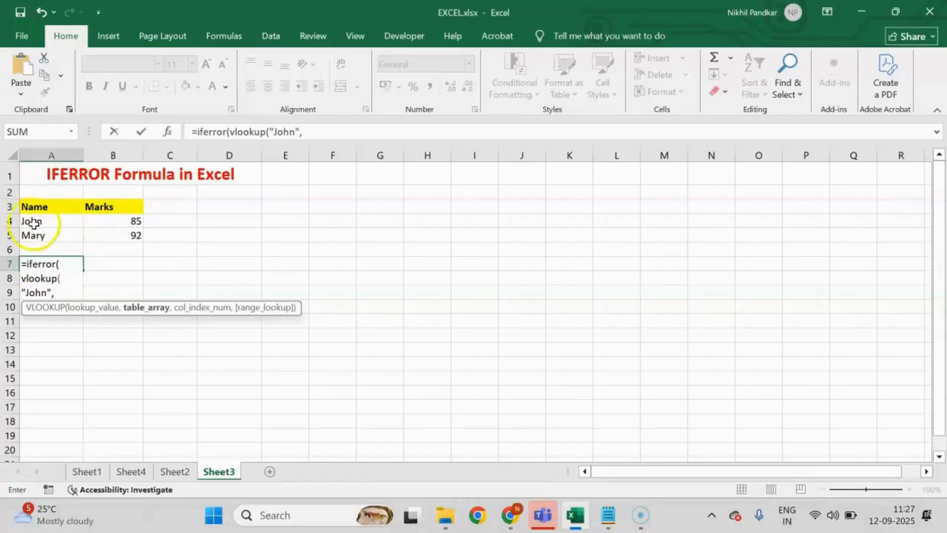
Complete the A7 formula with table range A4:B5, column index 2, exact match FALSE, and an empty string as the error value
left_click_drag(28, 220, 132, 233)
type(",")
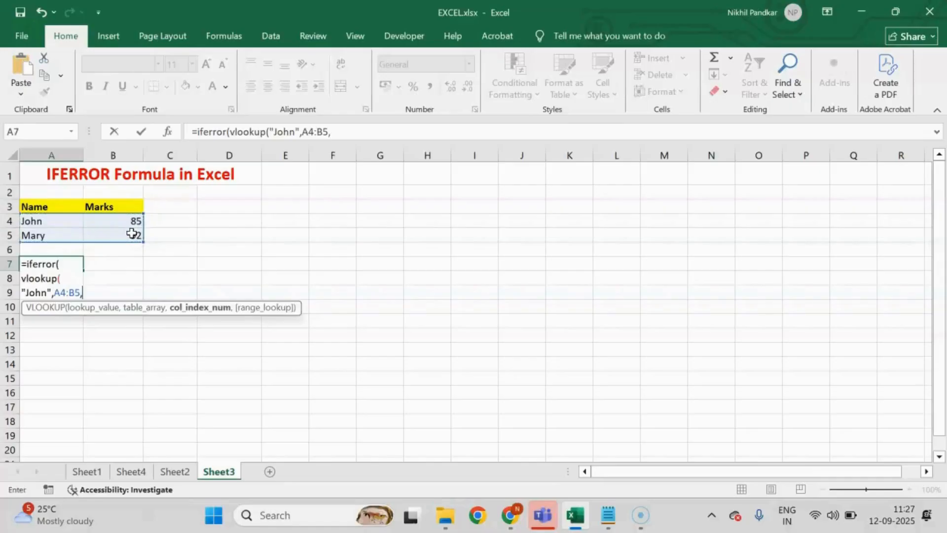
key("alt+Return")
type("2")
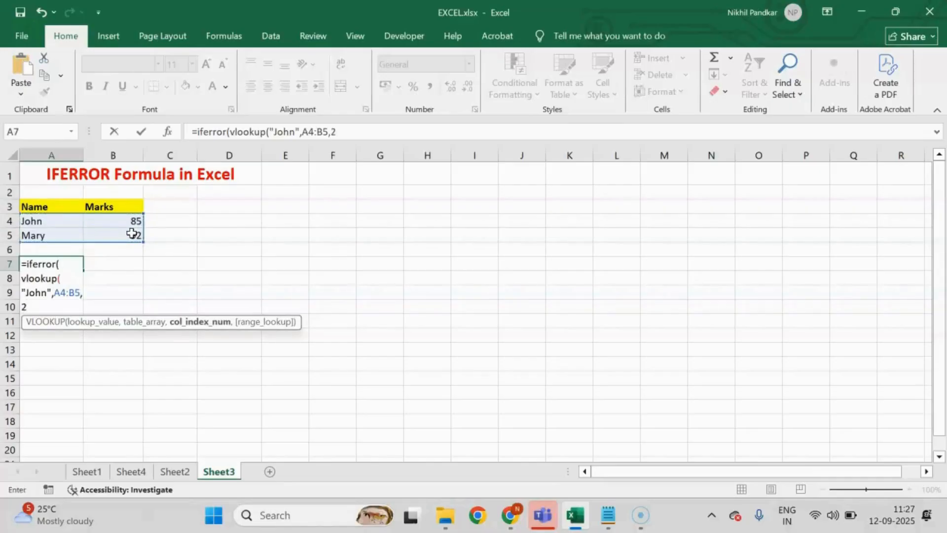
left_click(42, 293)
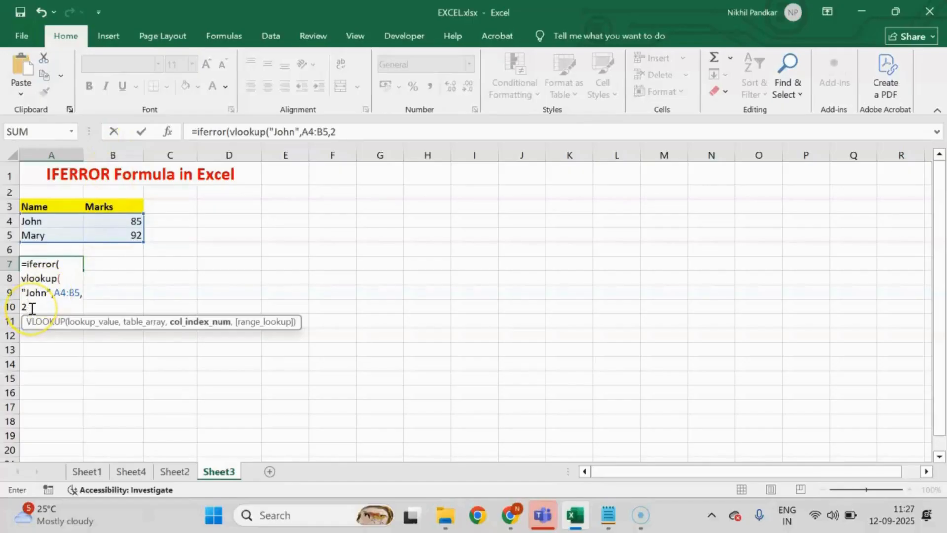
type(",FA")
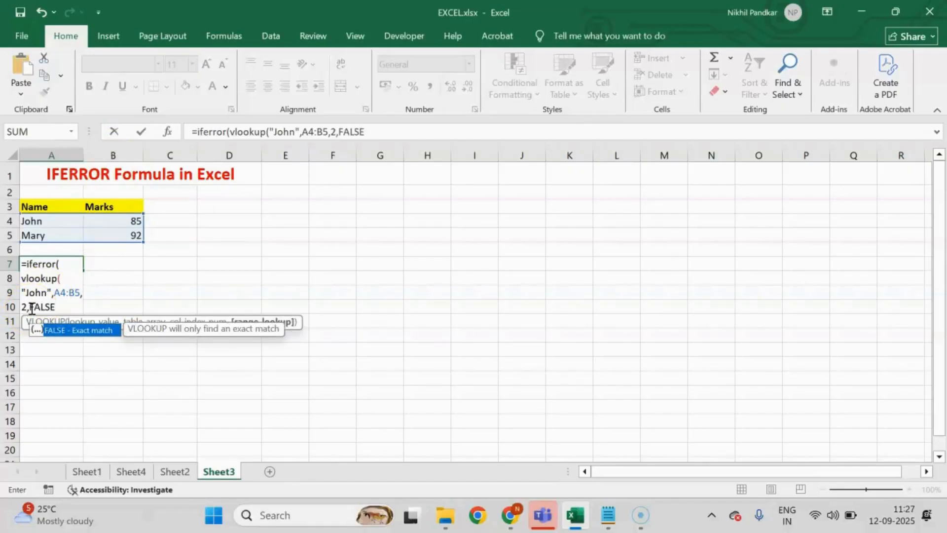
type("LSE")
type("),")
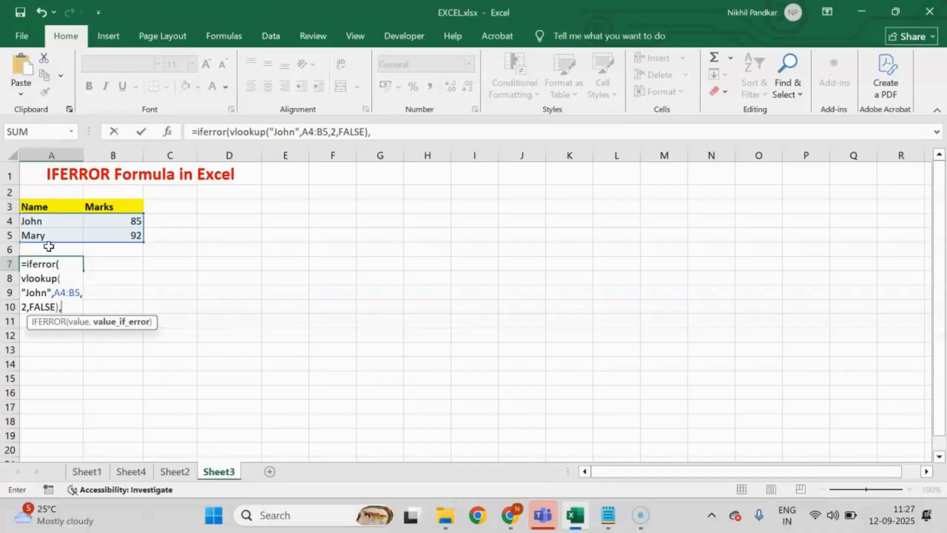
key("Return")
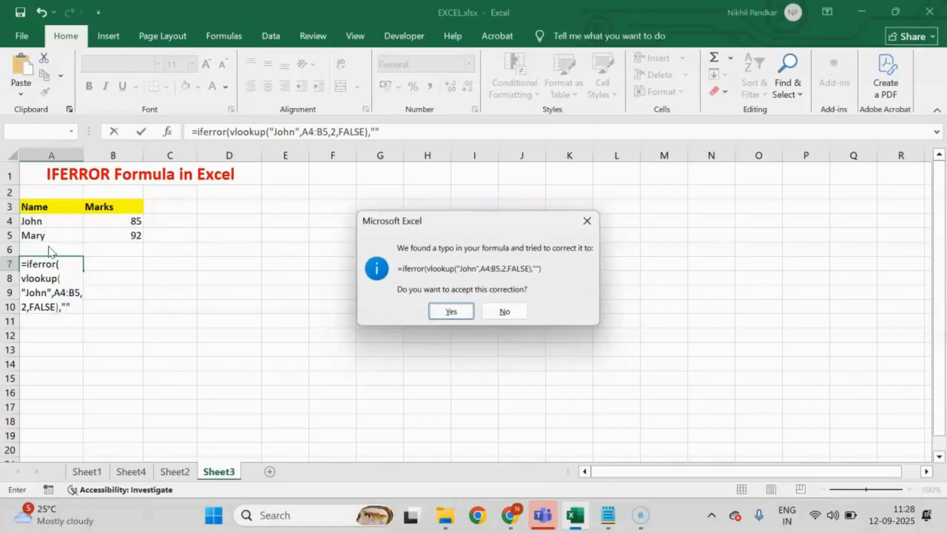
left_click(449, 312)
Set the error value of A7's IFERROR formula to "Not Found"
left_click(63, 262)
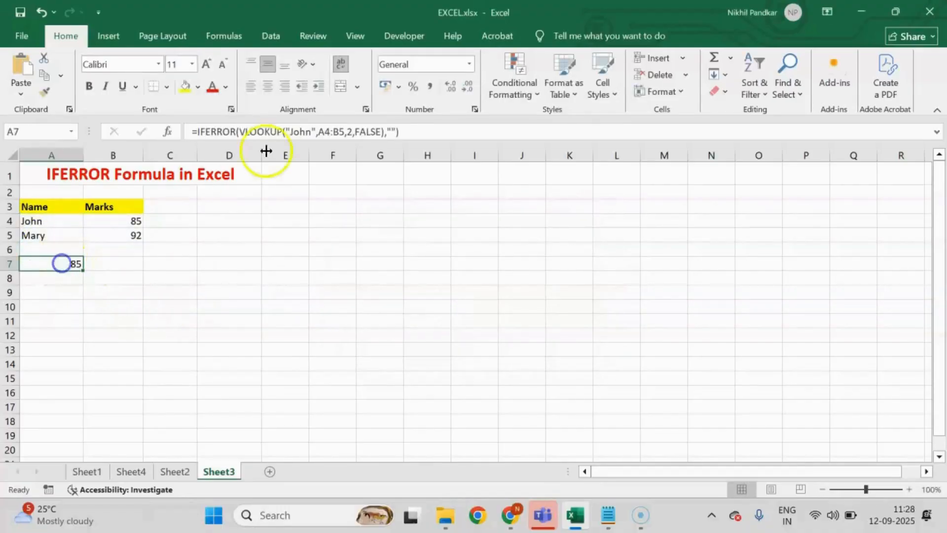
left_click(391, 133)
type("Not Foun")
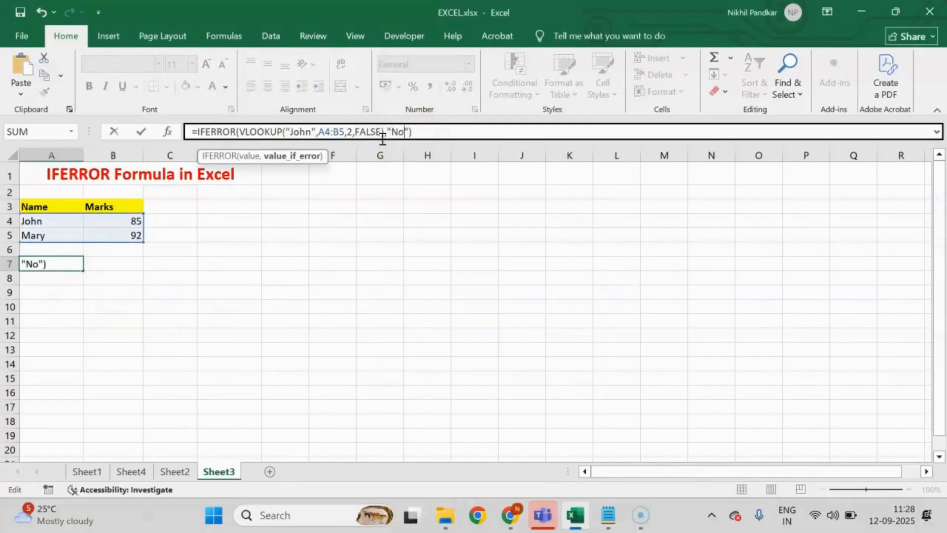
type("d")
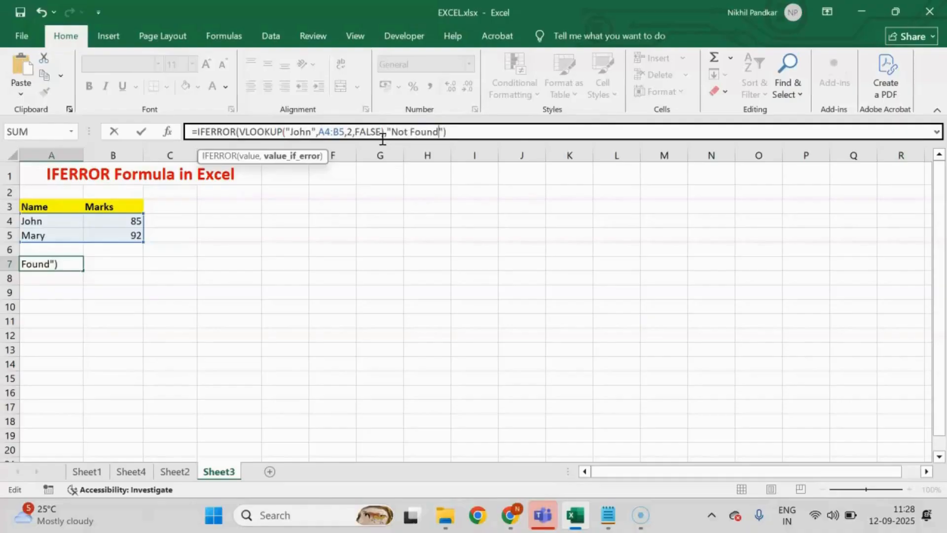
key("Return")
Change the lookup name in A7's VLOOKUP to all uppercase to test case sensitivity
left_click(51, 264)
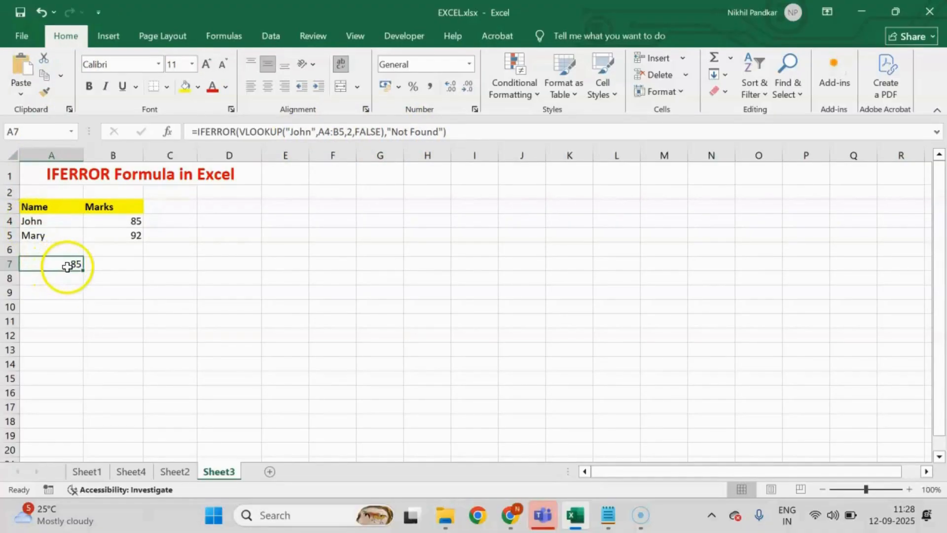
left_click(311, 133)
double_click(299, 132)
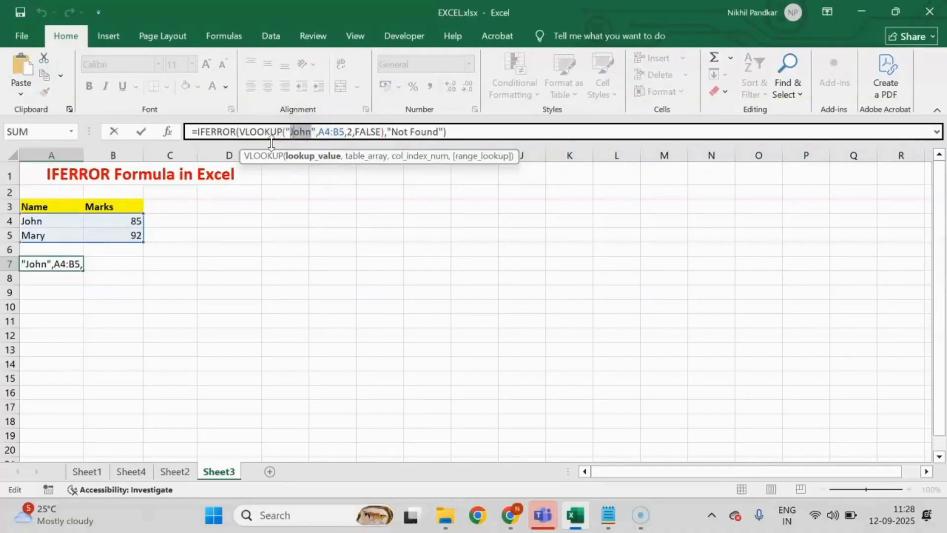
type("JOHN")
key("Return")
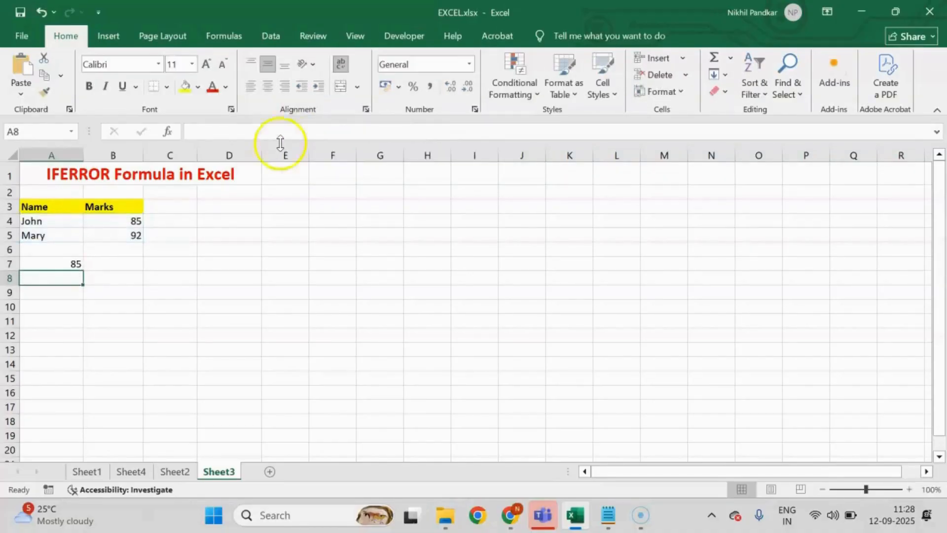
Replace the lookup name in A7's formula with a name that is missing from the table
left_click(55, 259)
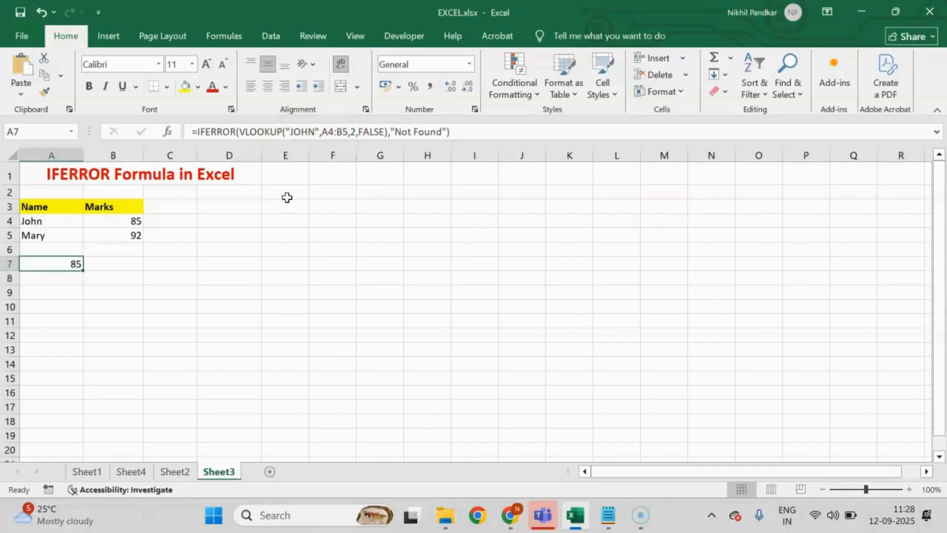
left_click(316, 131)
key("BackSpace")
key("BackSpace")
key("BackSpace")
key("BackSpace")
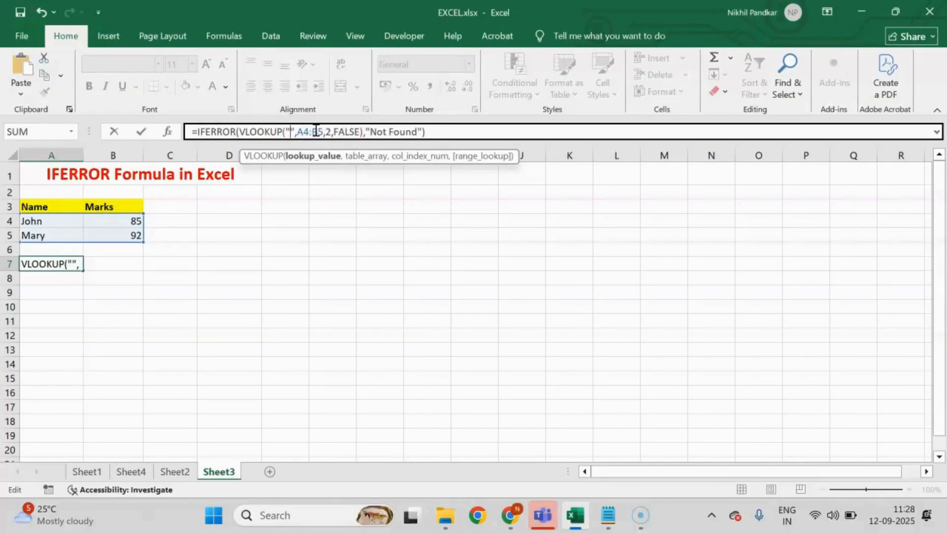
type("sANDY")
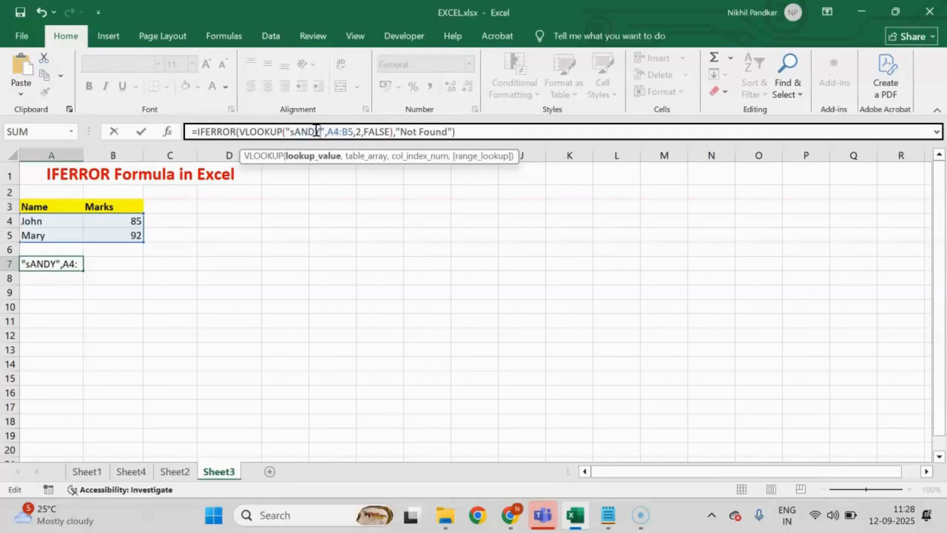
key("Return")
Examine the "Not Found" error value argument in A7's IFERROR formula
left_click(43, 262)
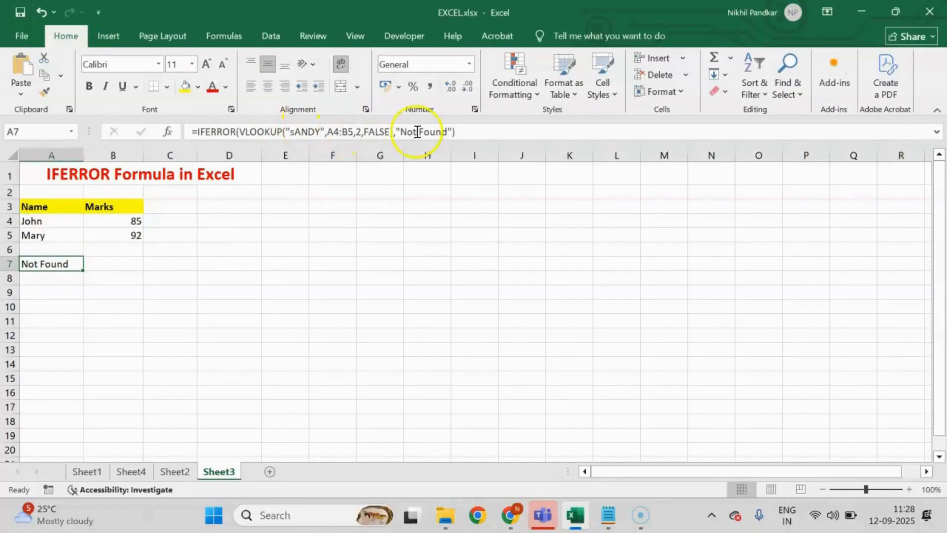
left_click_drag(400, 132, 447, 129)
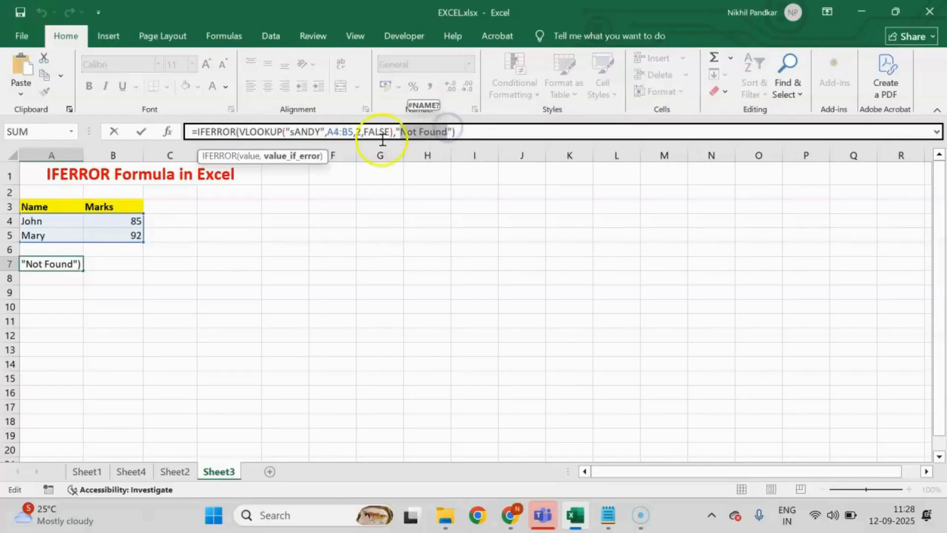
left_click(472, 131)
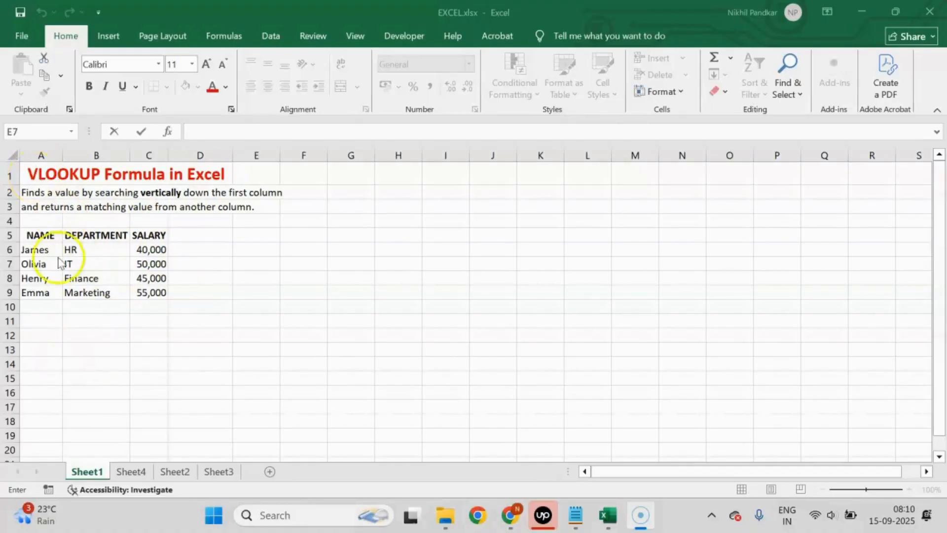
Start a VLOOKUP formula in A11 with the employee name from A7 as the quoted lookup value
left_click(41, 316)
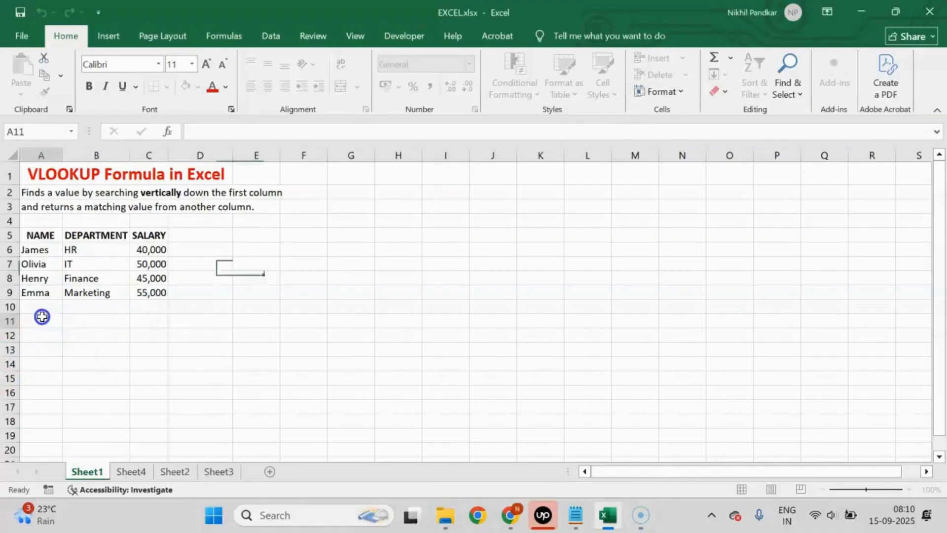
type("=")
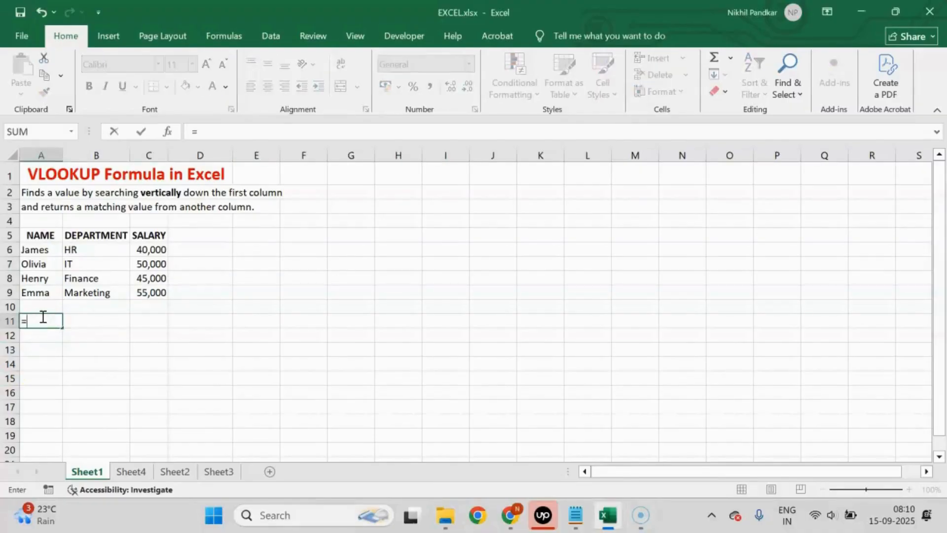
type("VLOOK")
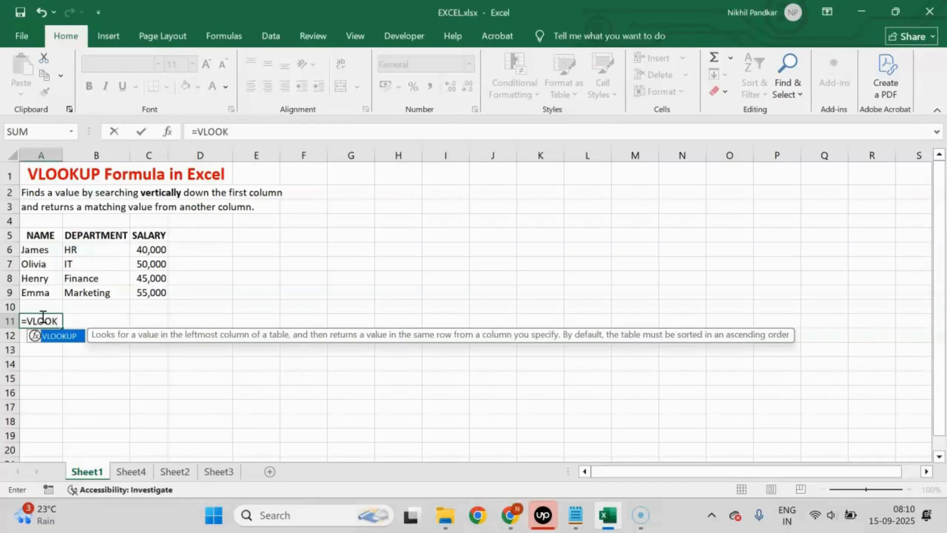
type("UP(")
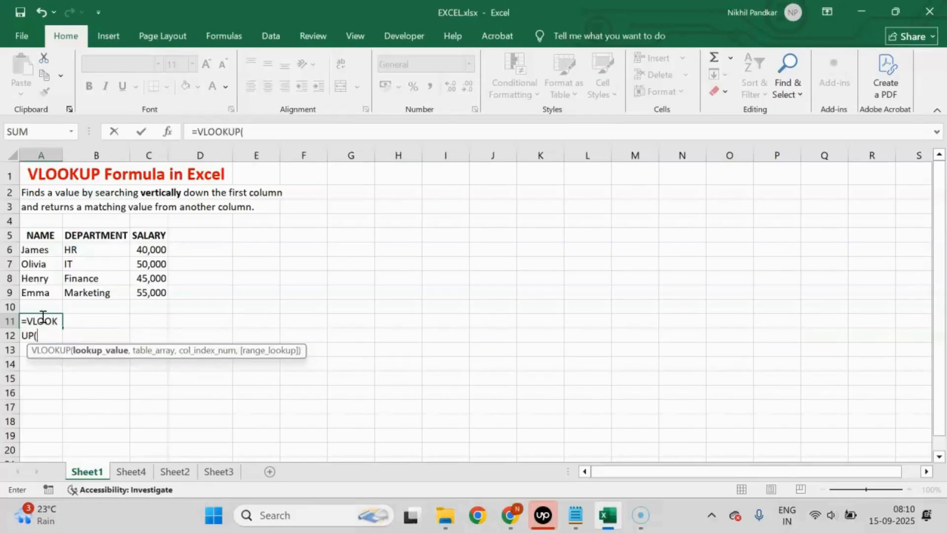
left_click(263, 132)
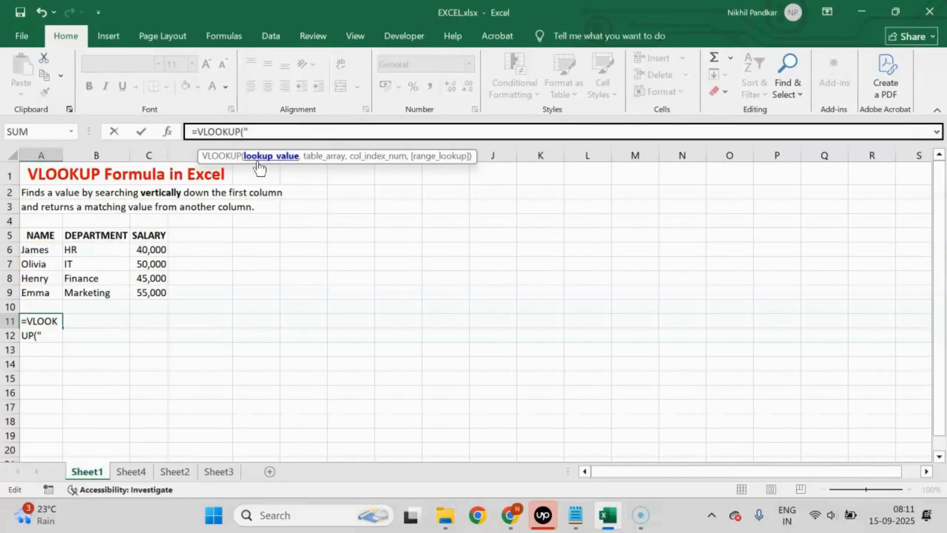
type("via\",")
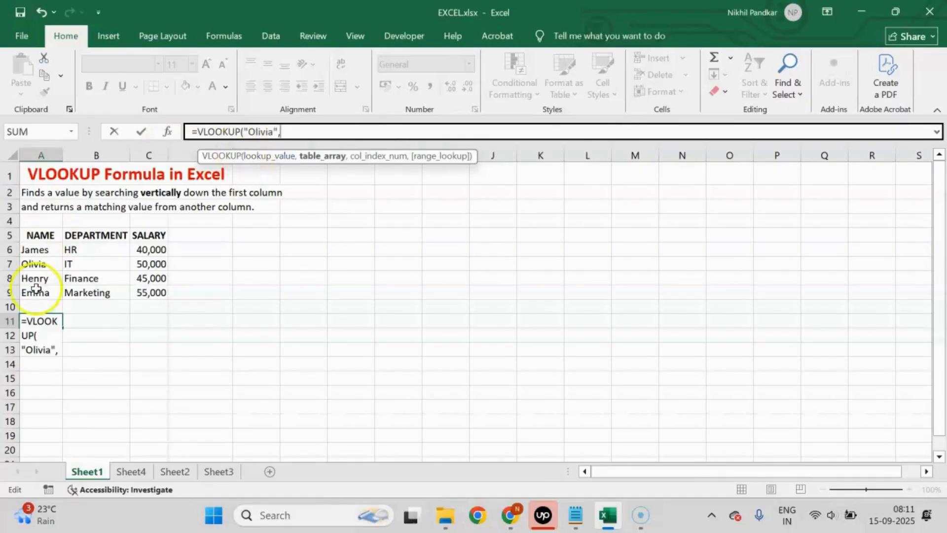
Complete A11's VLOOKUP with table range A6:C9, column index 3 and FALSE for an exact match
left_click_drag(29, 250, 150, 291)
left_click_drag(150, 291, 150, 292)
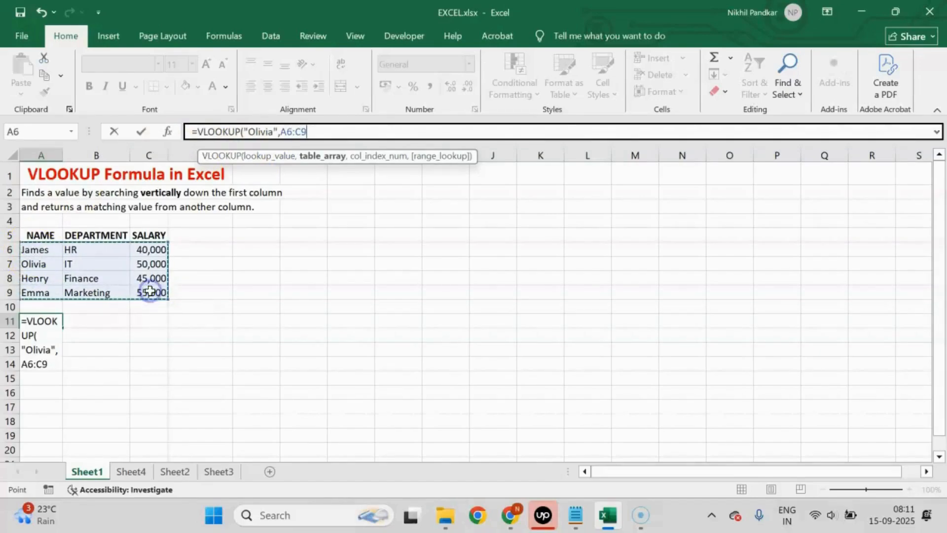
type(",")
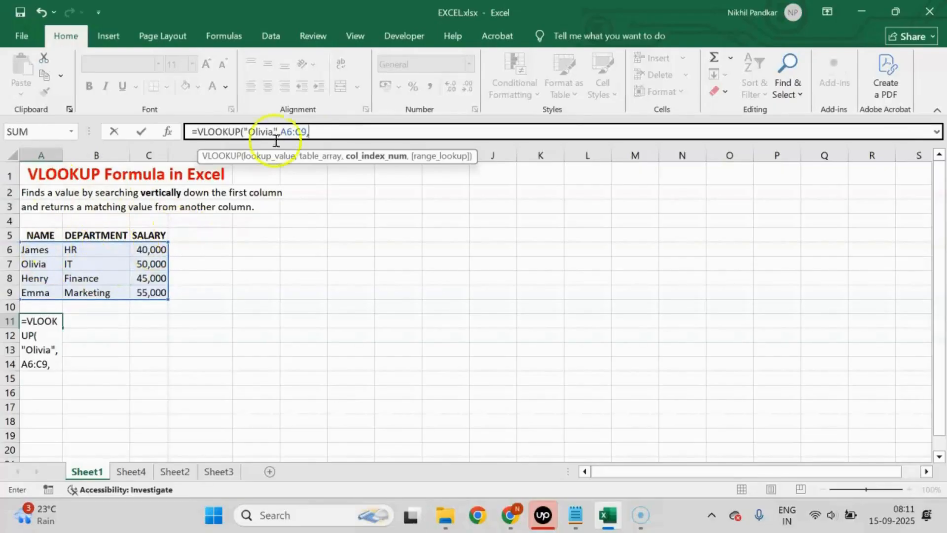
left_click(331, 138)
type("3,")
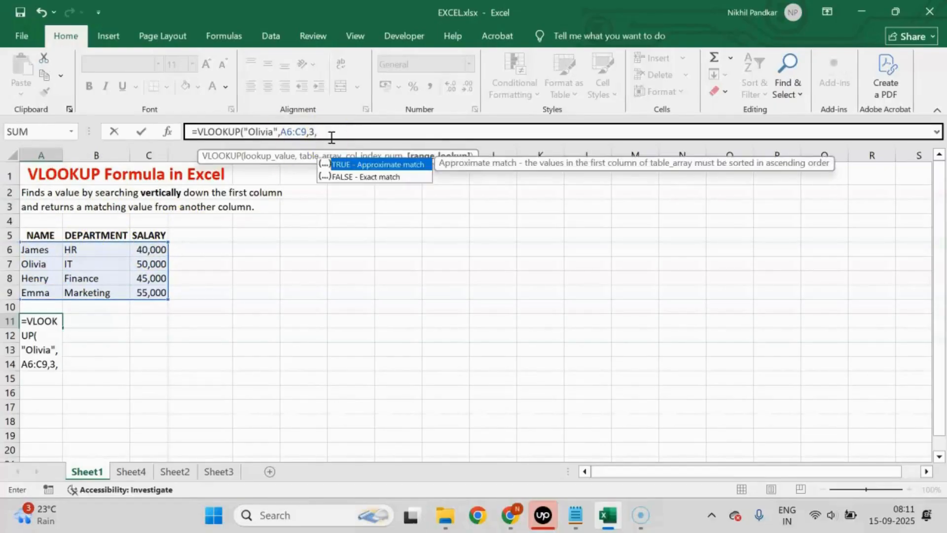
type("FALSE)")
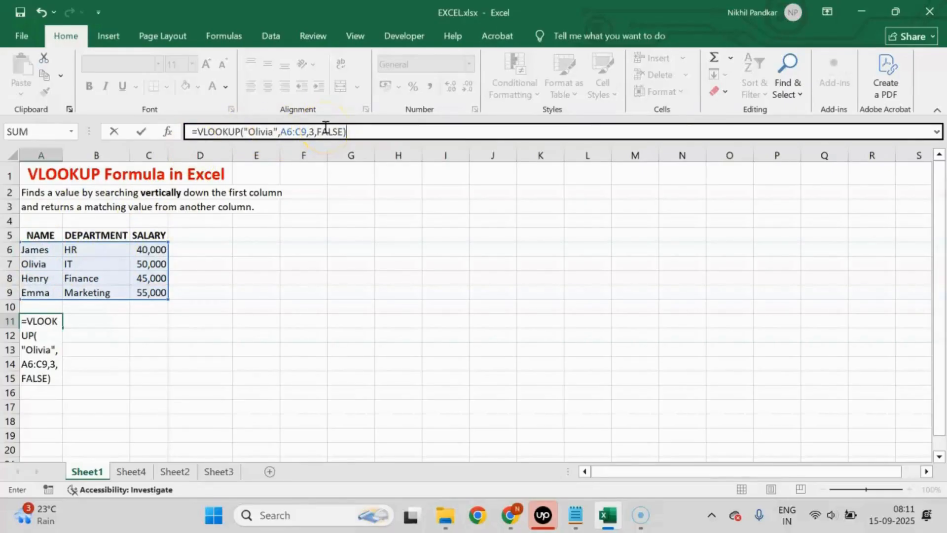
key("Return")
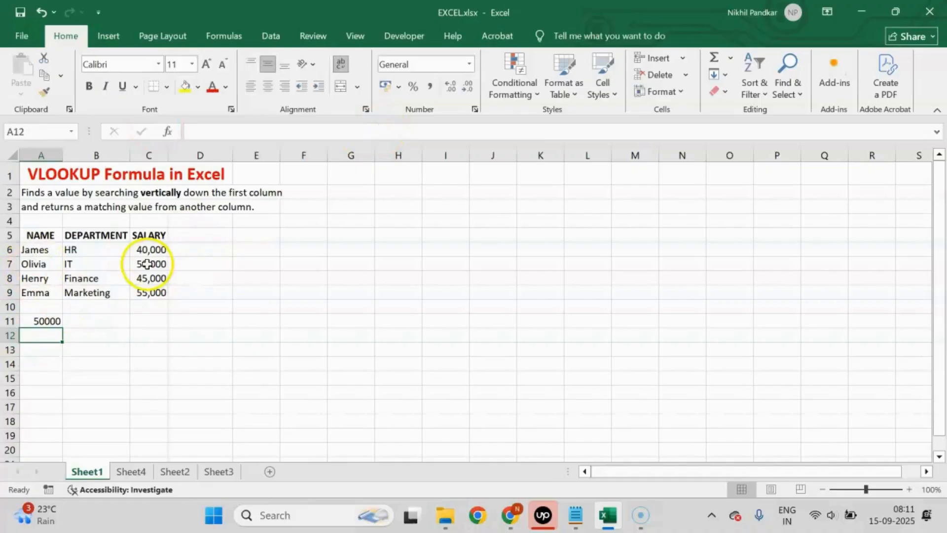
Change the lookup name in A11's VLOOKUP to all uppercase to test case sensitivity
left_click(45, 320)
left_click(273, 131)
key("BackSpace")
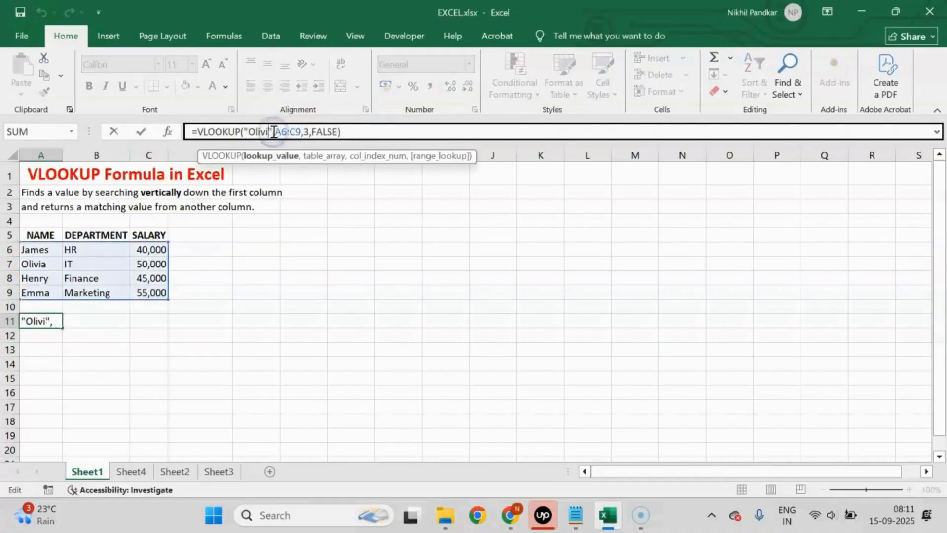
key("BackSpace")
key("BackSpace")
key("BackSpace")
type("ivia")
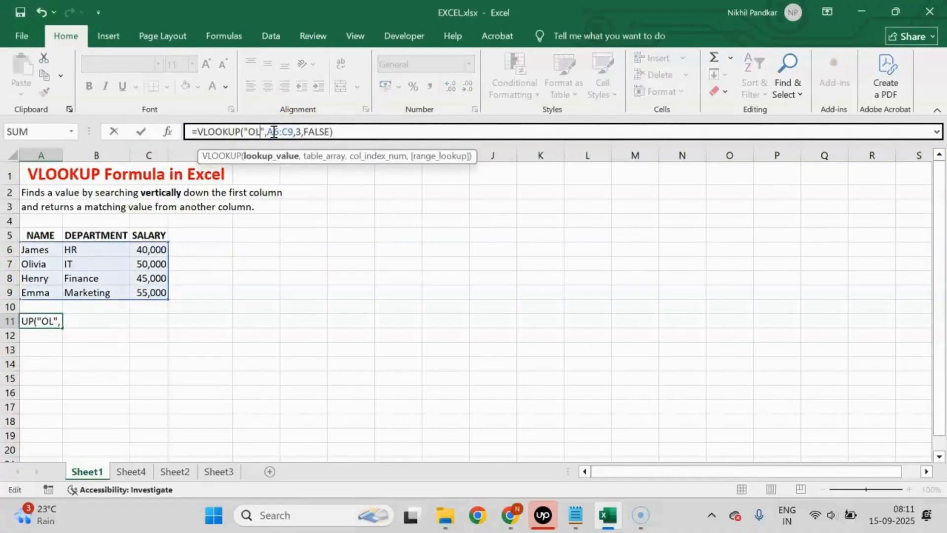
key("Return")
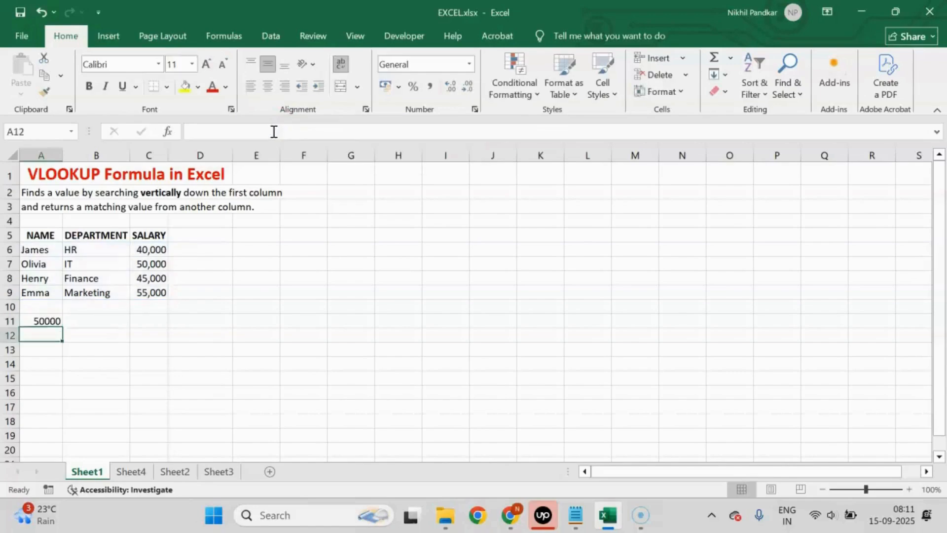
Replace the lookup name in A11's VLOOKUP with "ABC", a value missing from the table
left_click(47, 321)
left_click(280, 129)
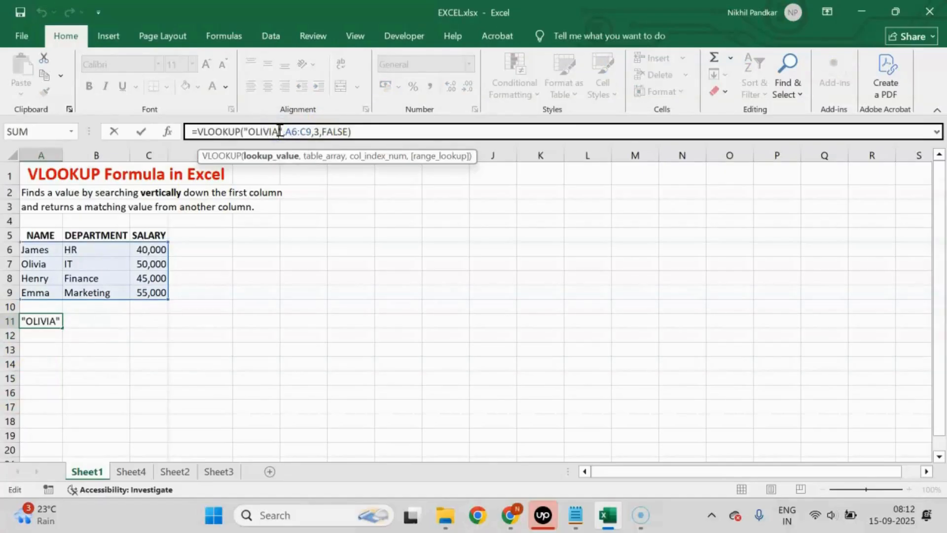
key("BackSpace")
key("BackSpace")
key("BackSpace")
key("BackSpace")
key("BackSpace")
key("BackSpace")
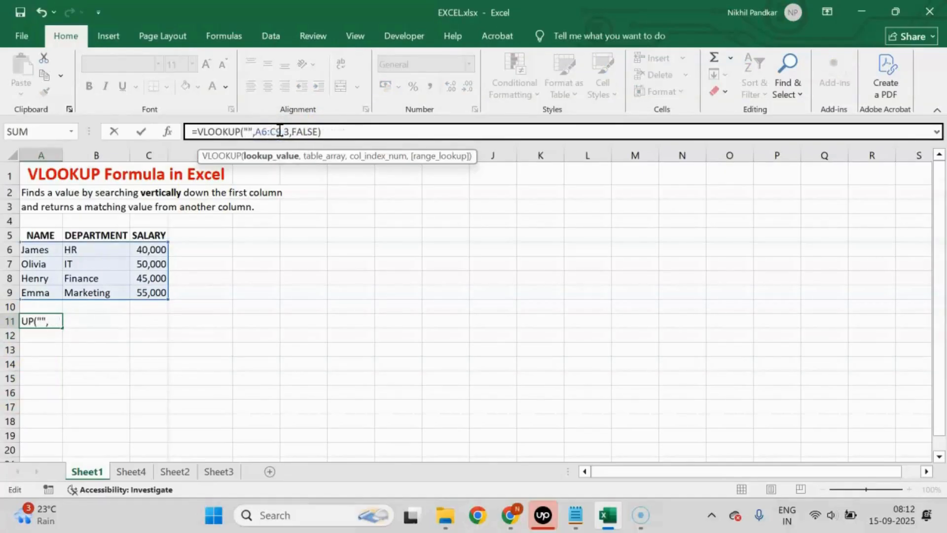
type("ABC")
key("Return")
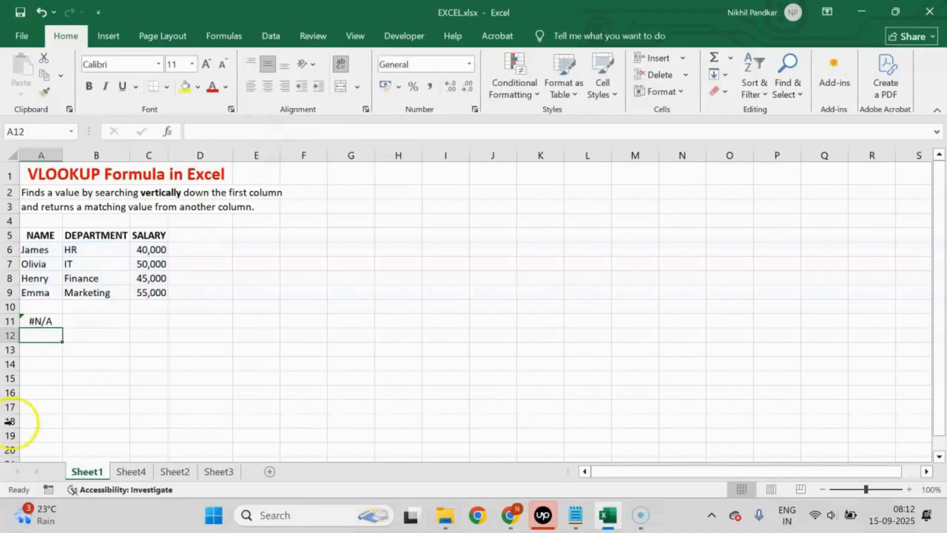
left_click(44, 320)
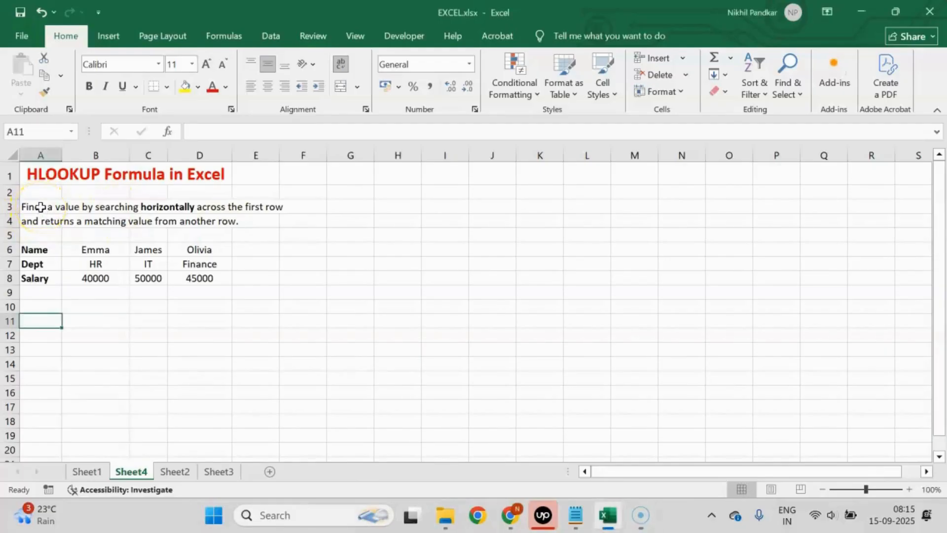
Start an HLOOKUP formula in A10 of Sheet4 with the employee name from C6 as the quoted lookup value
left_click(40, 207)
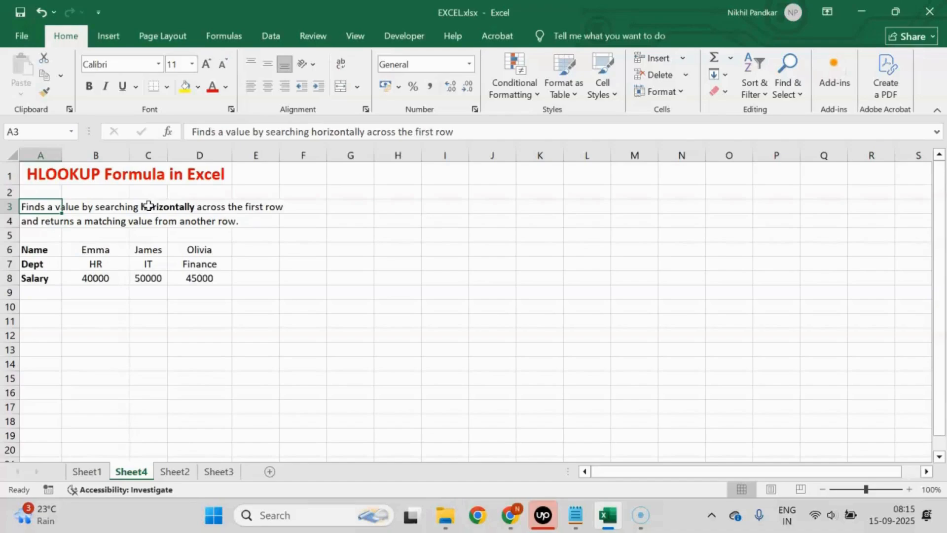
key("ctrl+c")
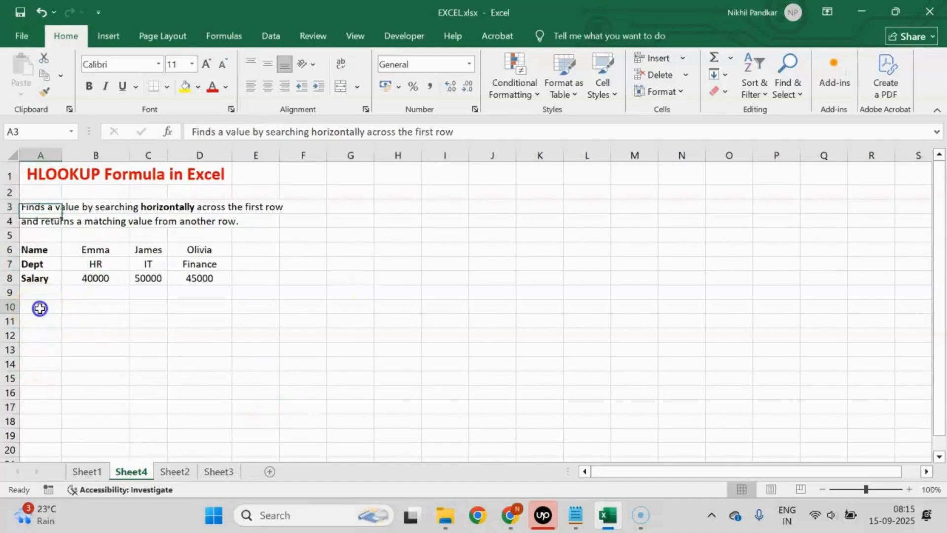
left_click(39, 308)
type("=")
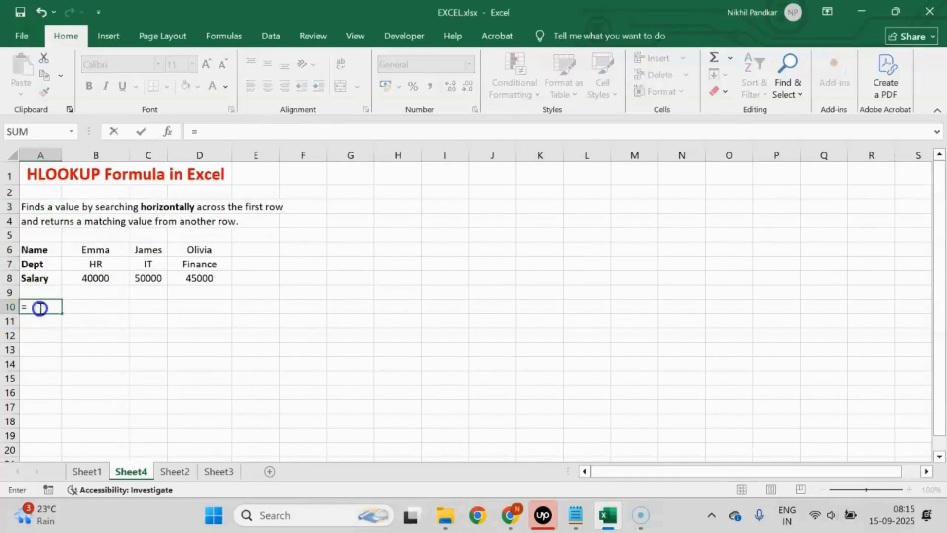
type("HLOOK")
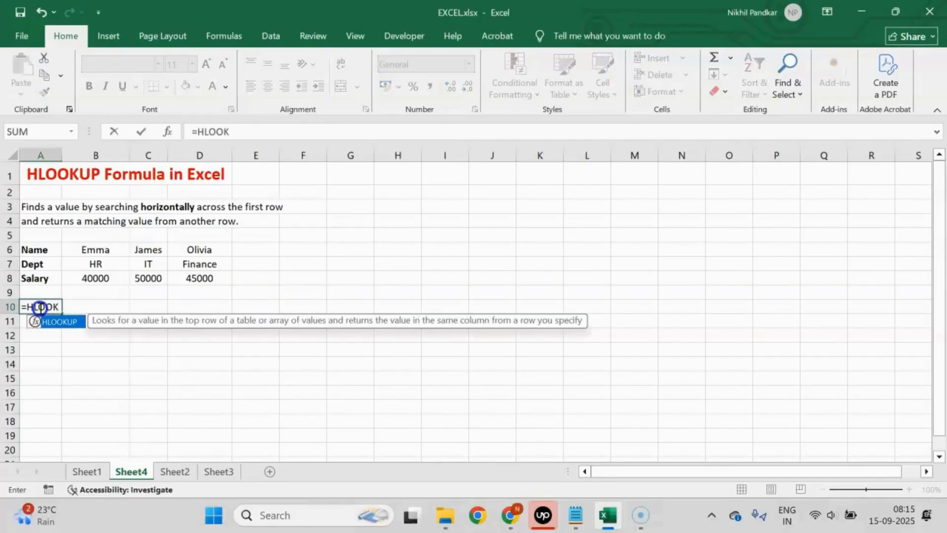
type("UP(")
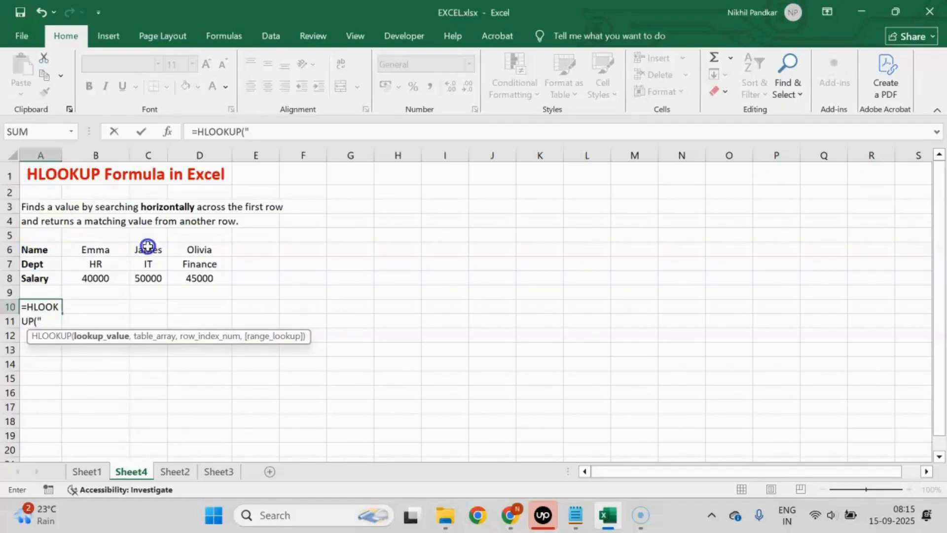
left_click(273, 131)
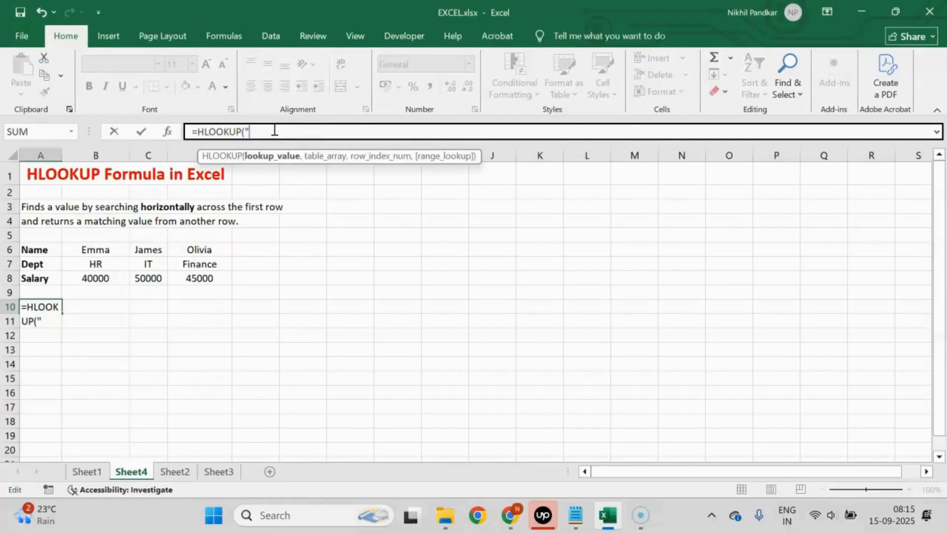
type("James\",")
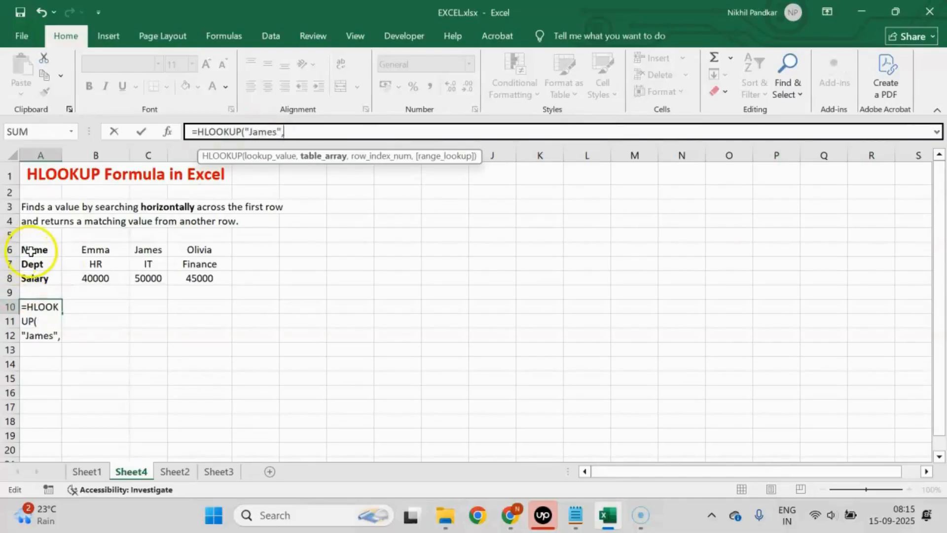
Complete A10's HLOOKUP with table range A6:D8, row index 3 and FALSE, and compare the result with C8
left_click_drag(30, 251, 211, 275)
type(",")
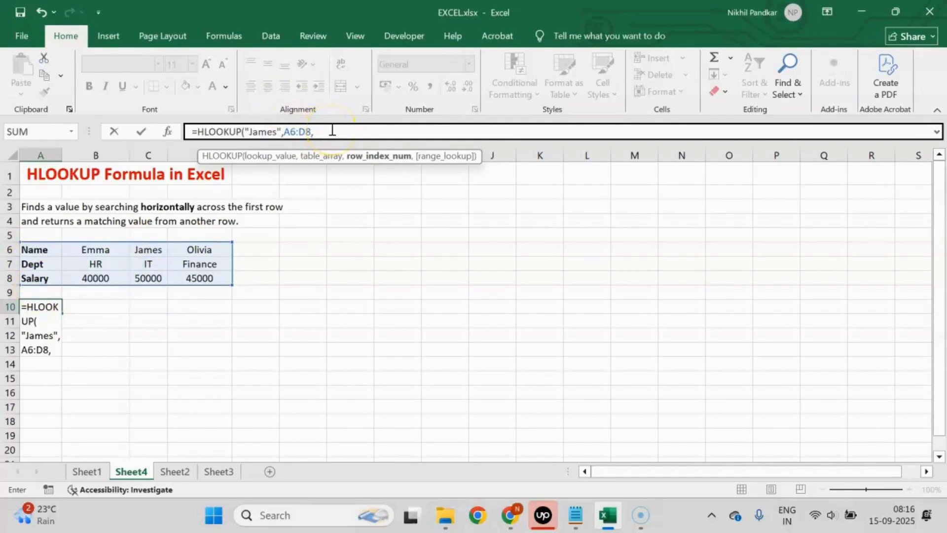
type("3,")
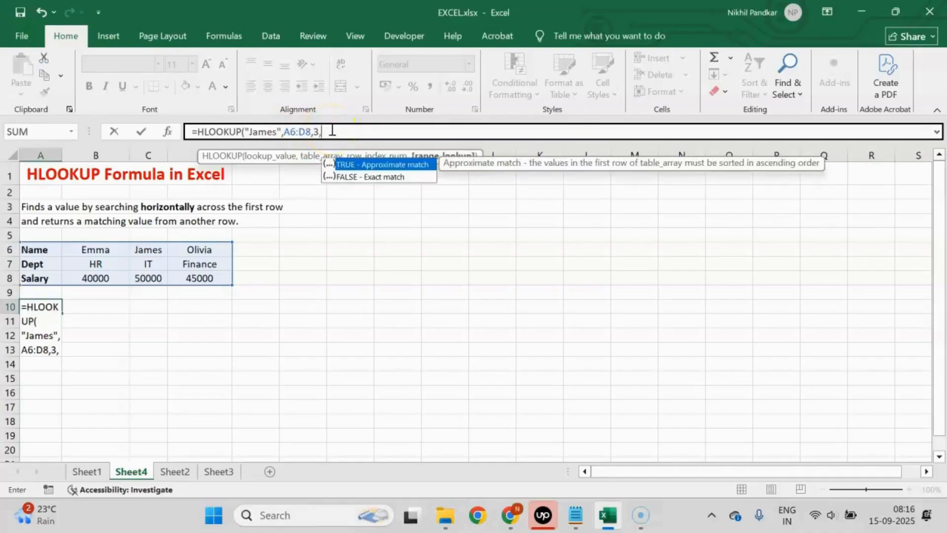
type("FALSE")
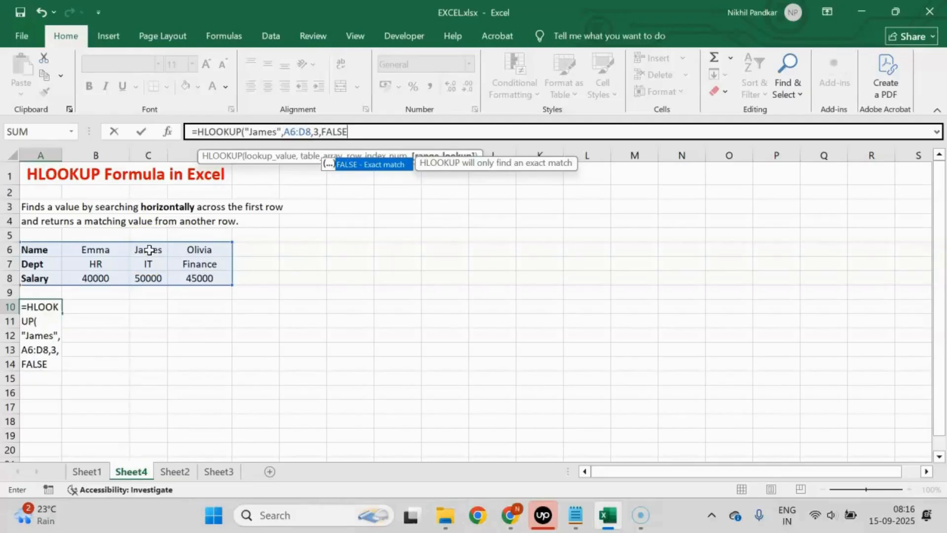
type(")")
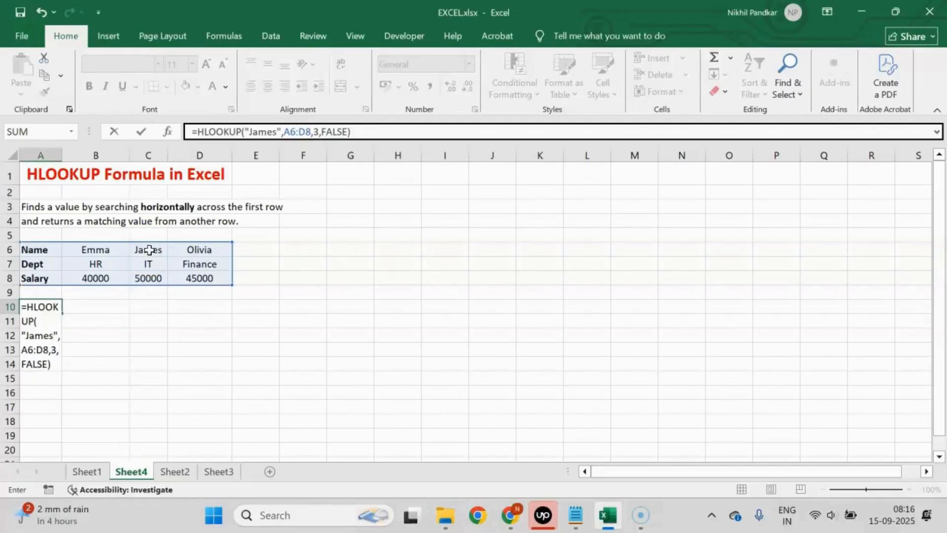
key("Return")
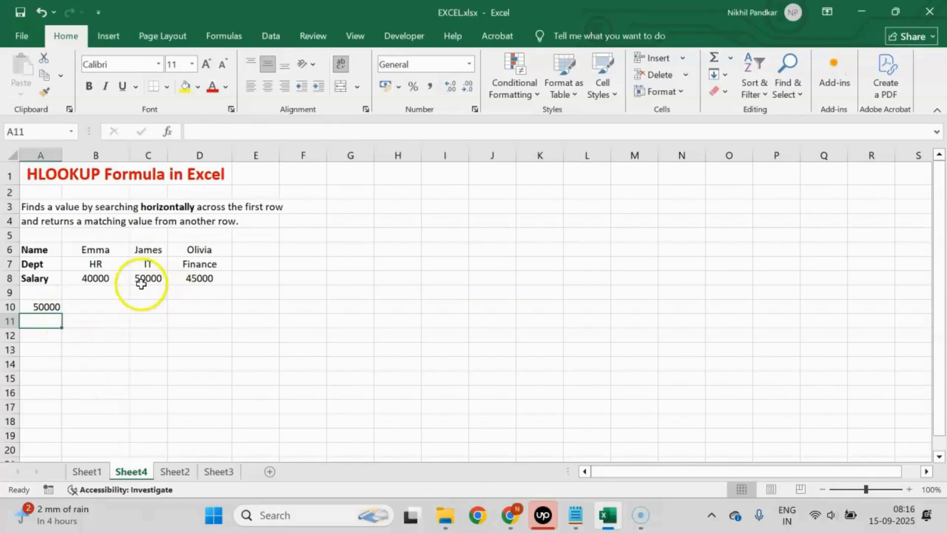
left_click(147, 278)
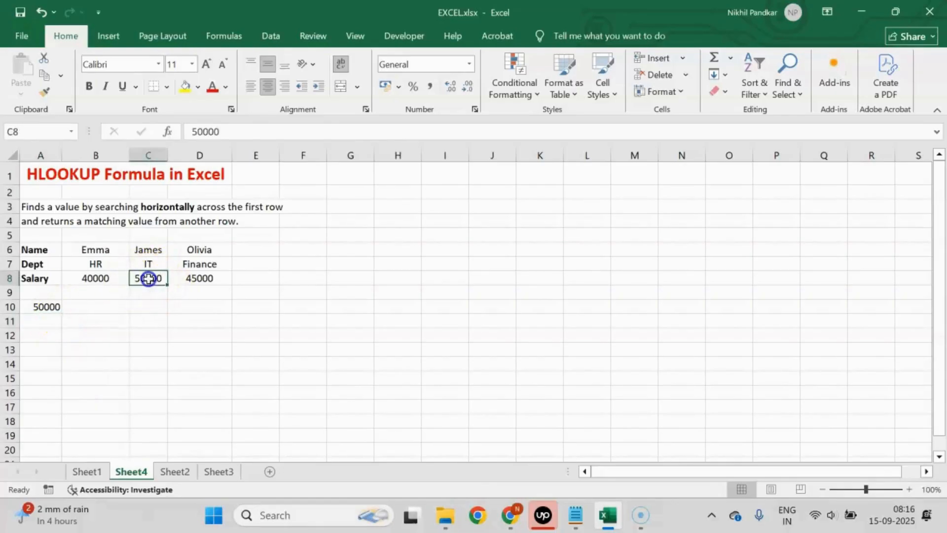
Change the lookup name in A10's HLOOKUP to all uppercase to test case sensitivity
left_click(47, 307)
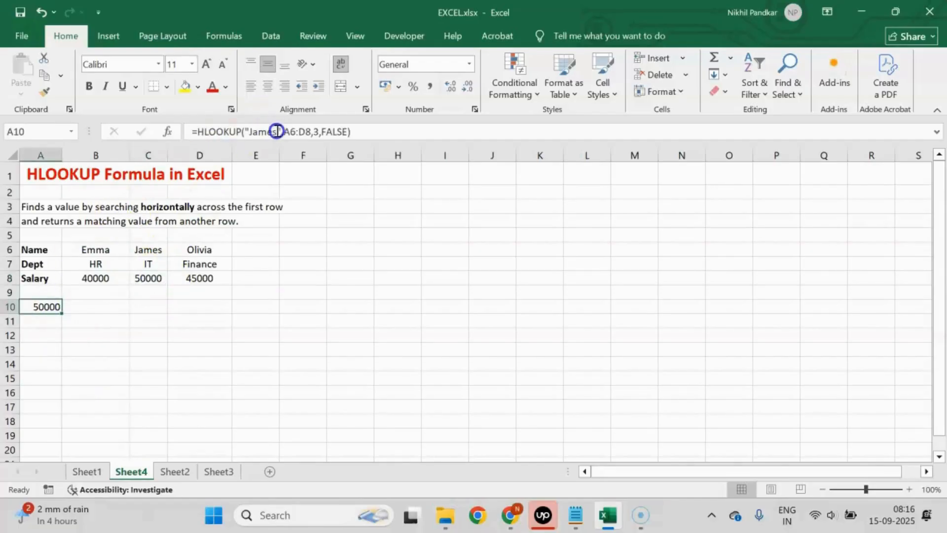
left_click(275, 131)
key("BackSpace")
key("BackSpace")
key("BackSpace")
key("BackSpace")
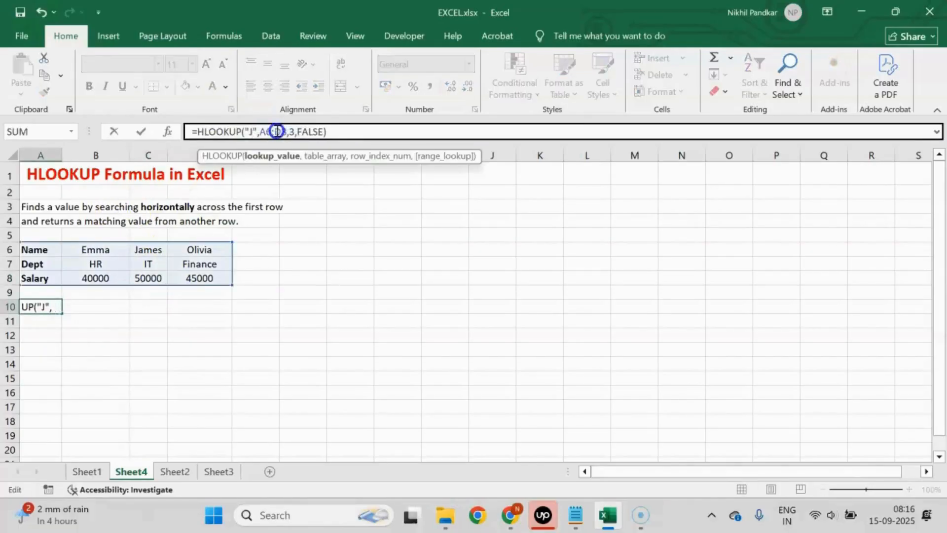
type("AMES")
key("Return")
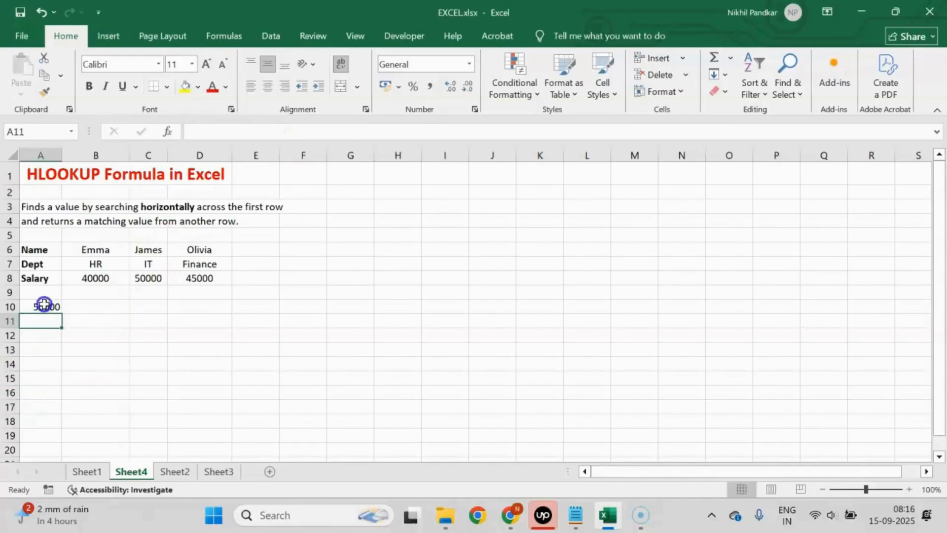
left_click(44, 305)
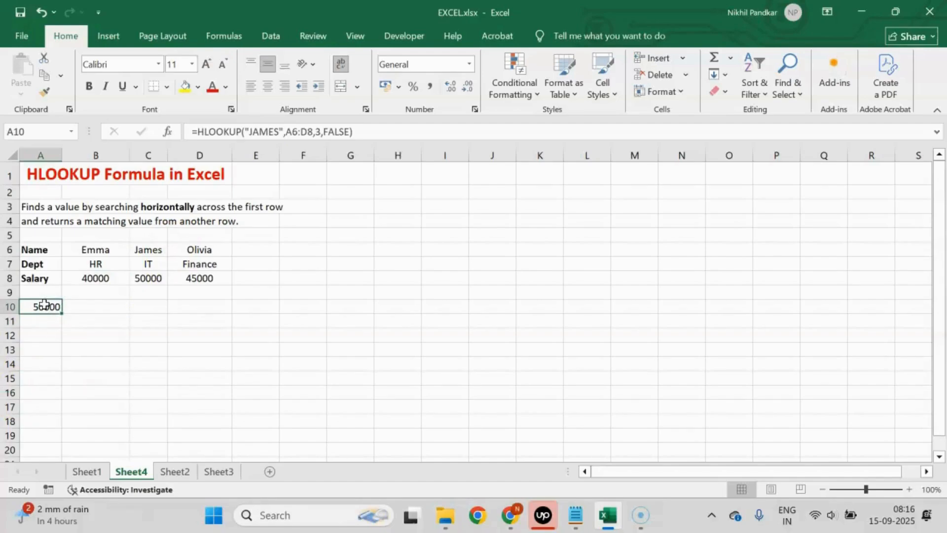
Replace the lookup name in A10's HLOOKUP with an employee name missing from the table
left_click(280, 129)
key("BackSpace")
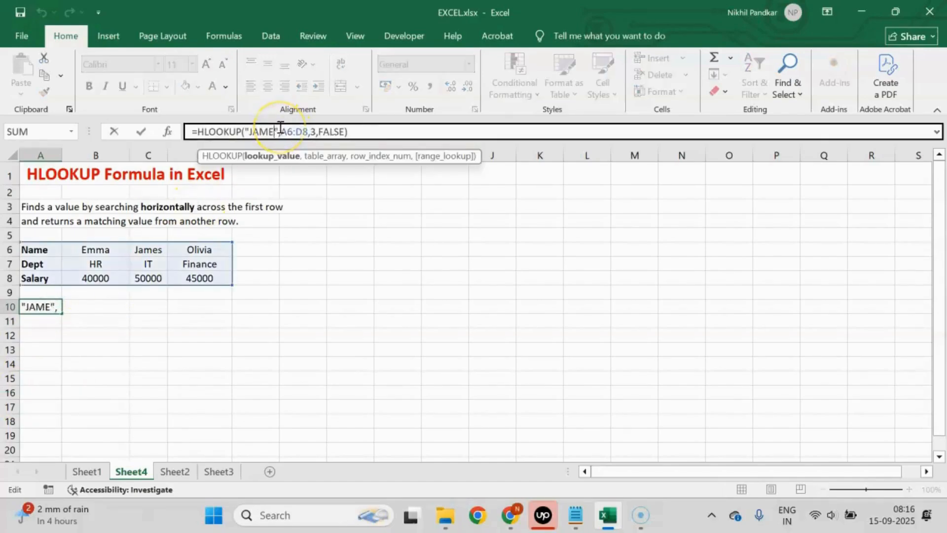
key("BackSpace")
key("BackSpace")
key("BackSpace")
key("BackSpace")
type("Sandy")
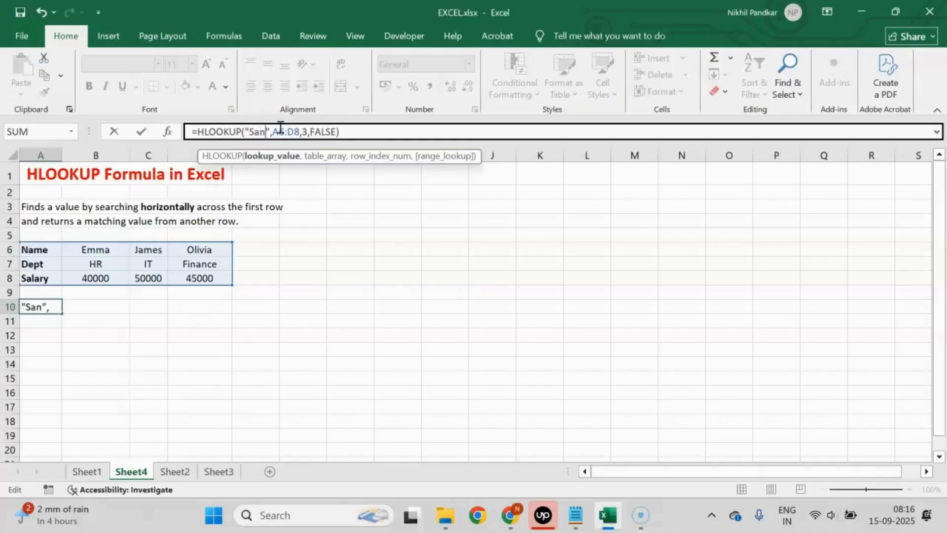
key("Return")
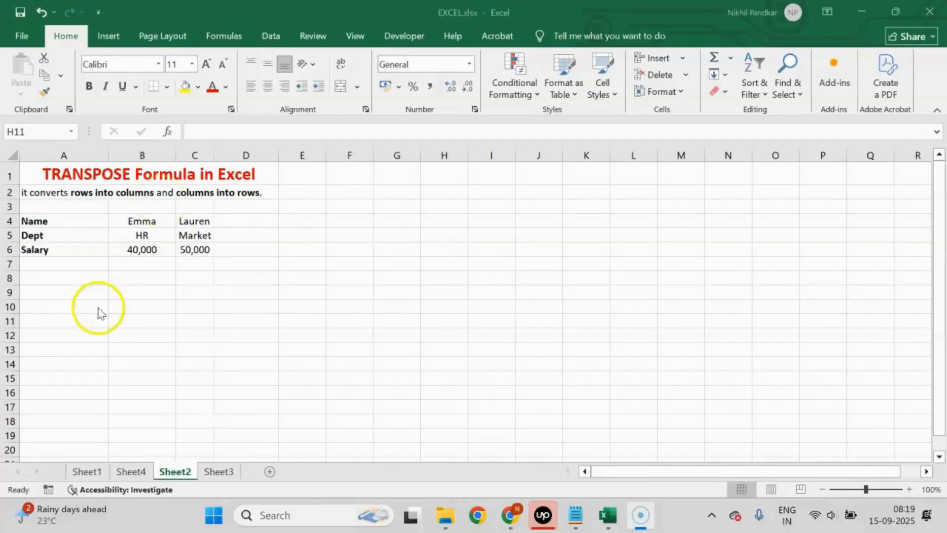
Examine the Name, Dept and Salary rows of the source table A4:C6 on Sheet2
left_click(40, 221)
left_click(145, 221)
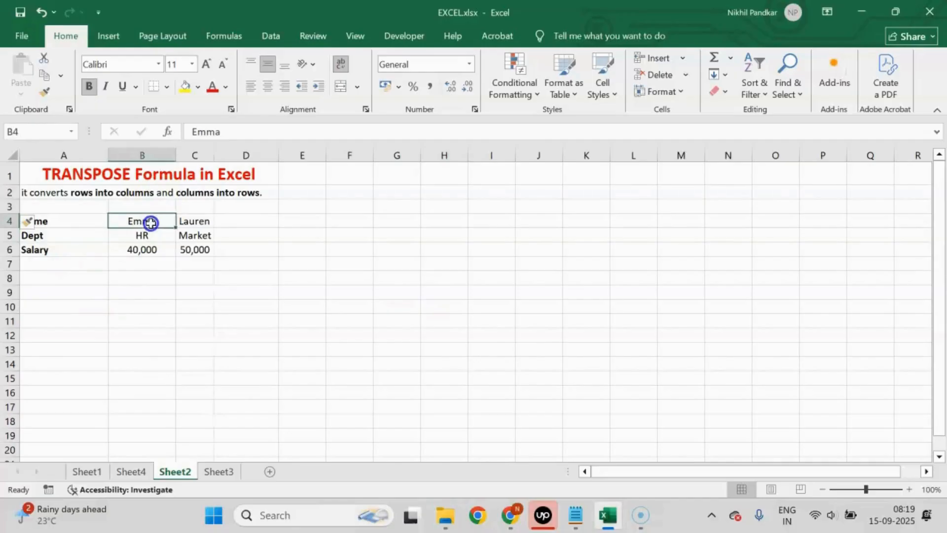
left_click(197, 219)
left_click(38, 234)
left_click(144, 236)
left_click(192, 235)
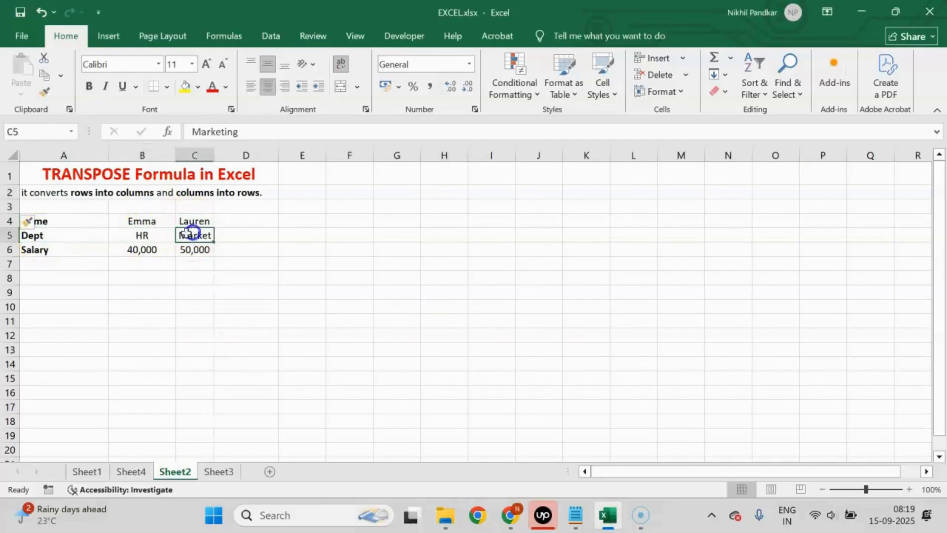
left_click(105, 249)
left_click(141, 250)
left_click(207, 249)
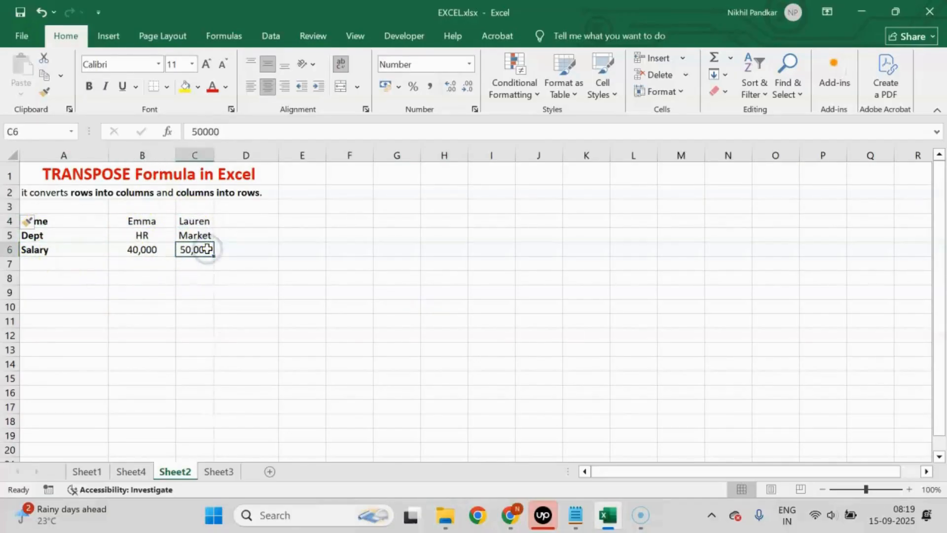
left_click(130, 305)
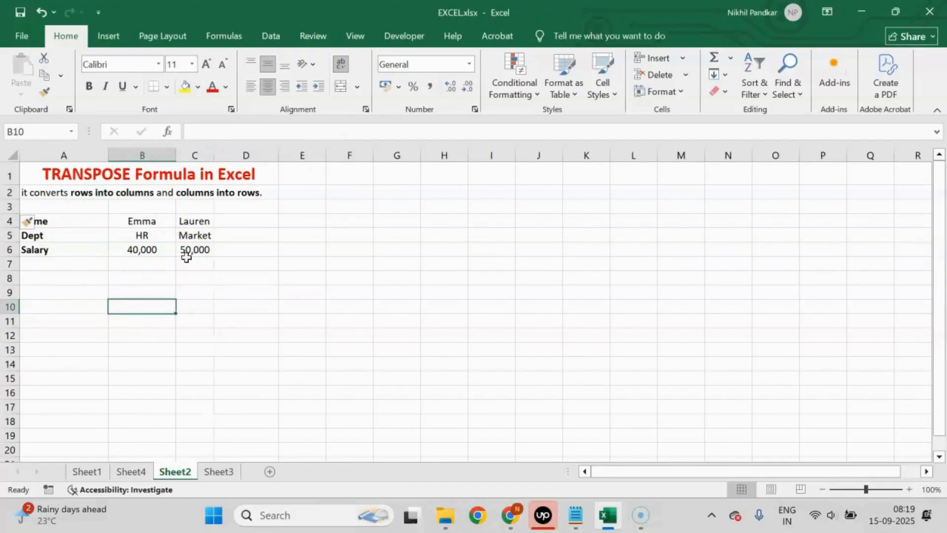
left_click(79, 305)
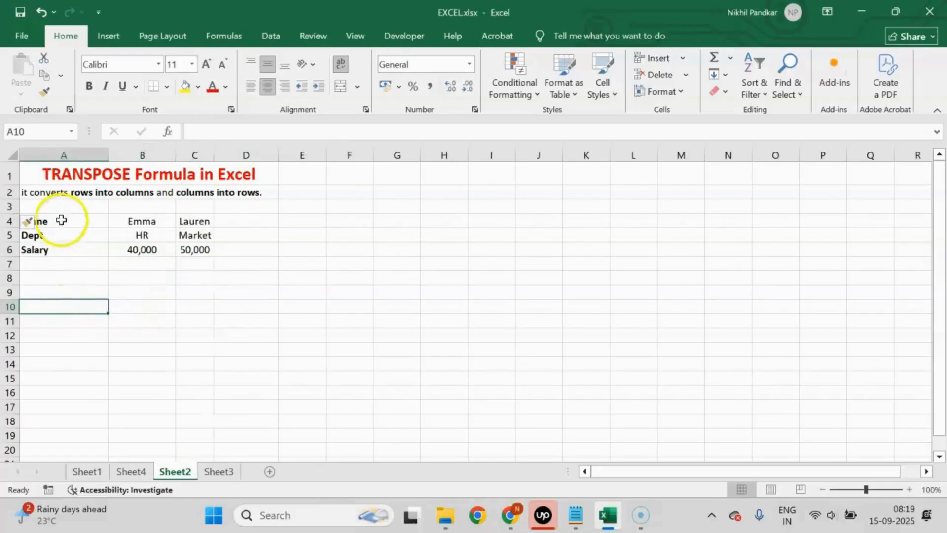
Copy the table A4:C6, paste it transposed at A8 with Paste Special, and check the new header row
left_click(61, 220)
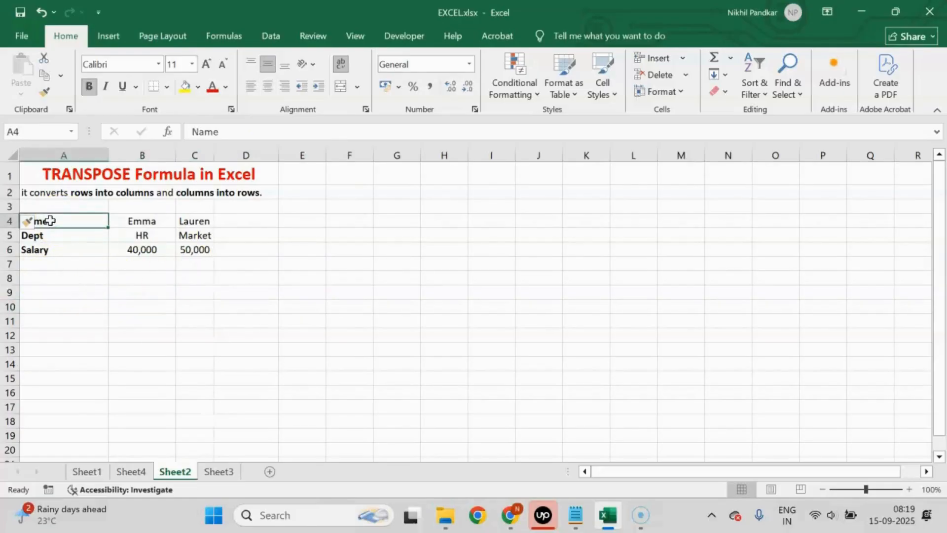
left_click_drag(62, 220, 203, 249)
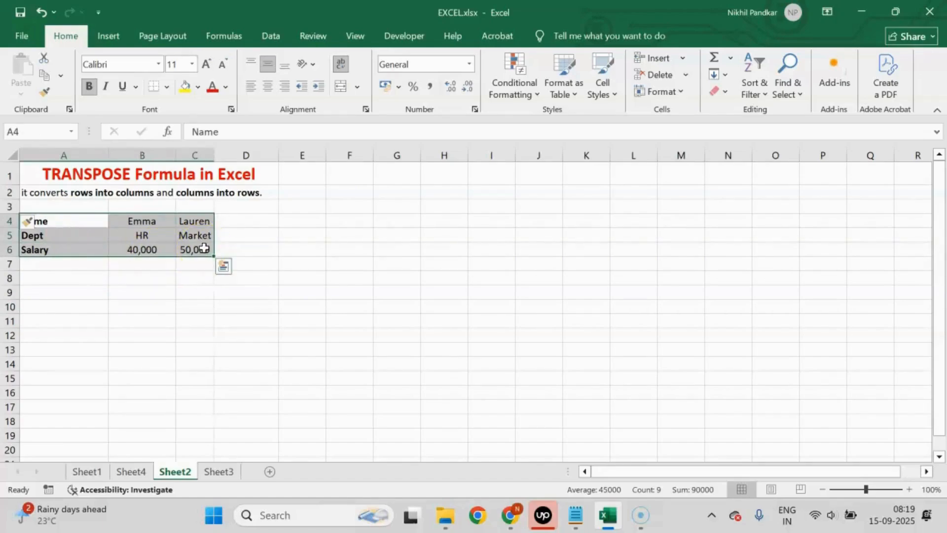
key("ctrl+c")
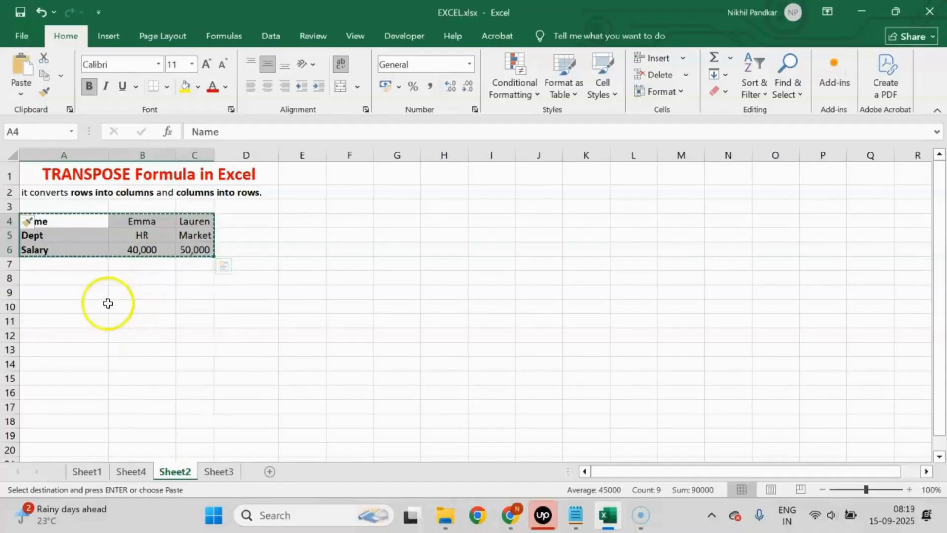
right_click(79, 281)
left_click(139, 240)
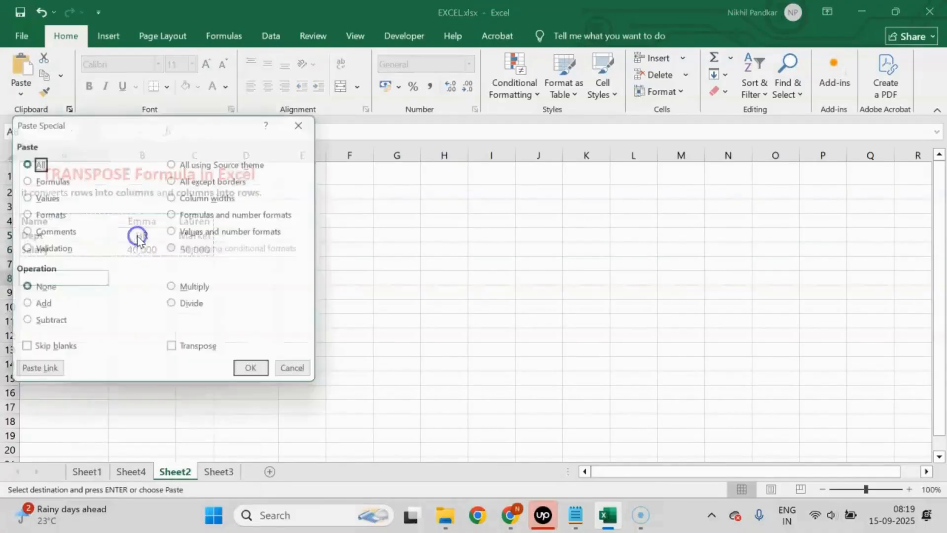
left_click(193, 347)
left_click(251, 369)
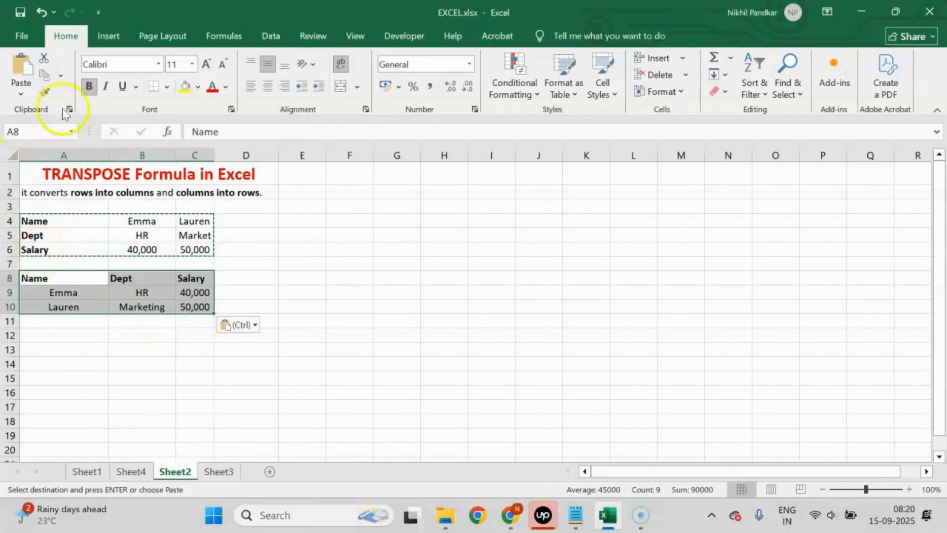
left_click(44, 282)
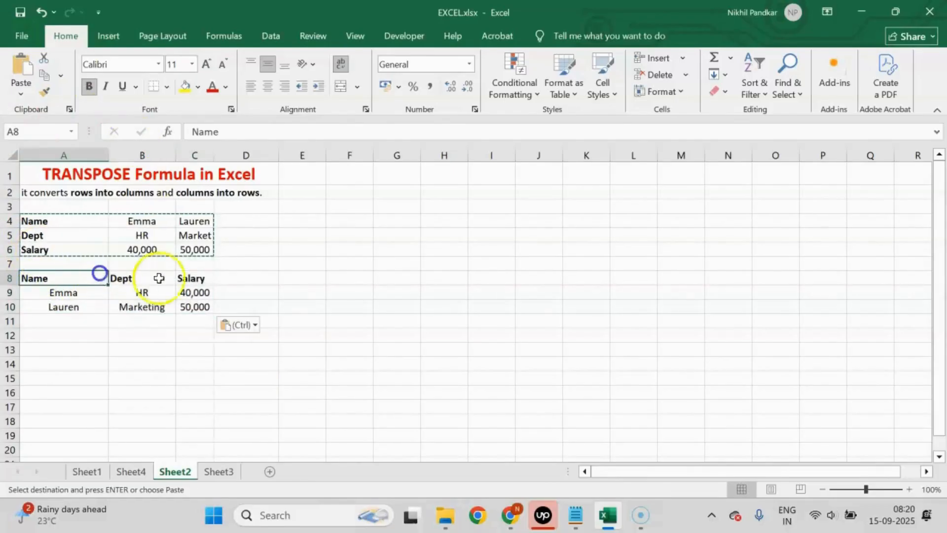
left_click(129, 279)
left_click(190, 279)
left_click(279, 282)
Copy the table A8:C10 and paste it transposed at A13 with Paste Special
left_click_drag(35, 280, 199, 309)
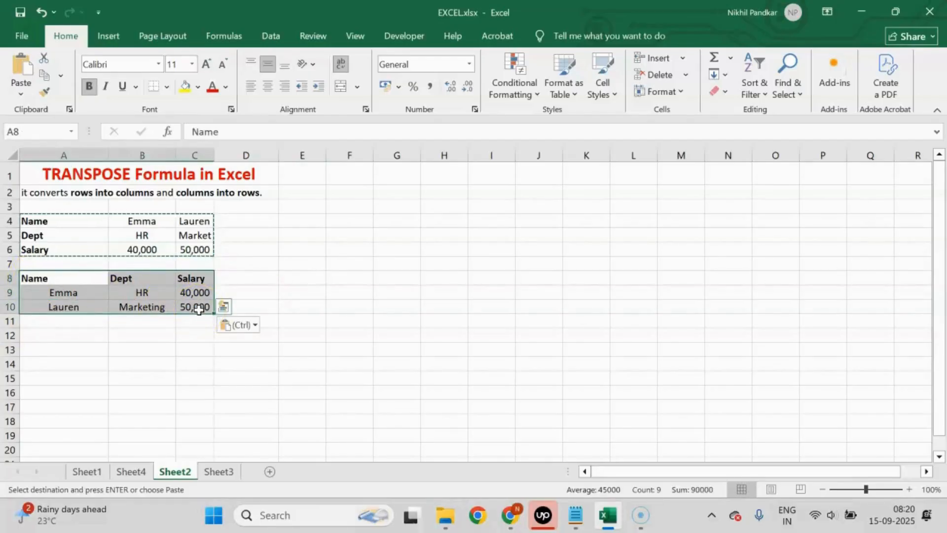
key("ctrl+c")
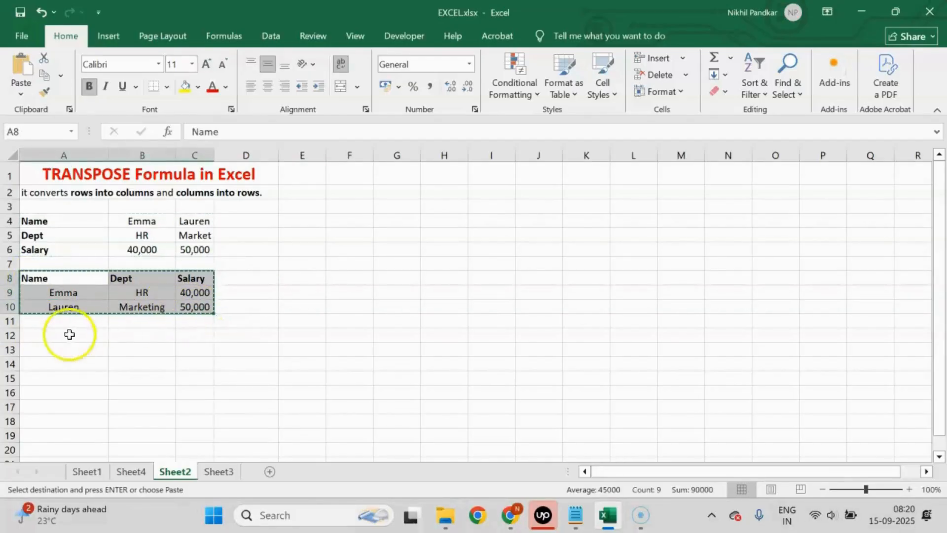
left_click(66, 342)
right_click(63, 341)
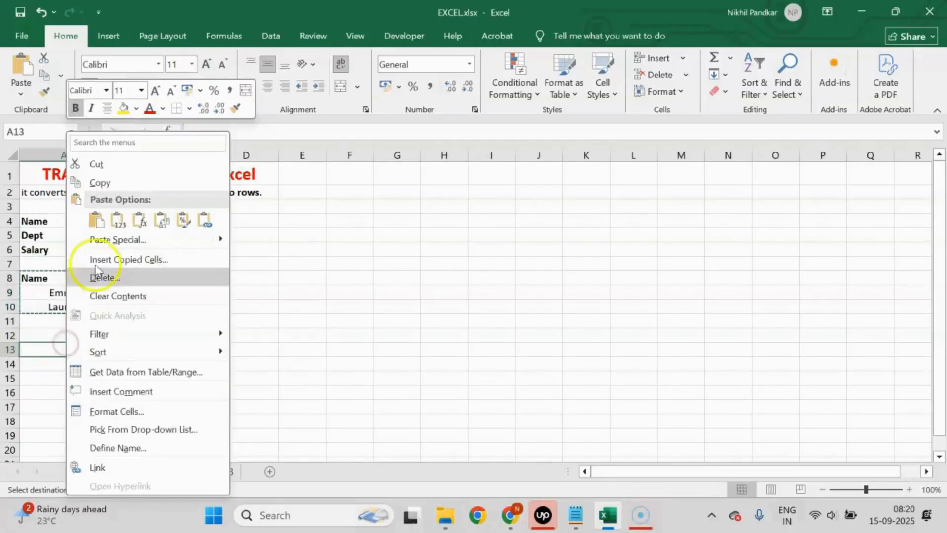
left_click(102, 239)
left_click(182, 356)
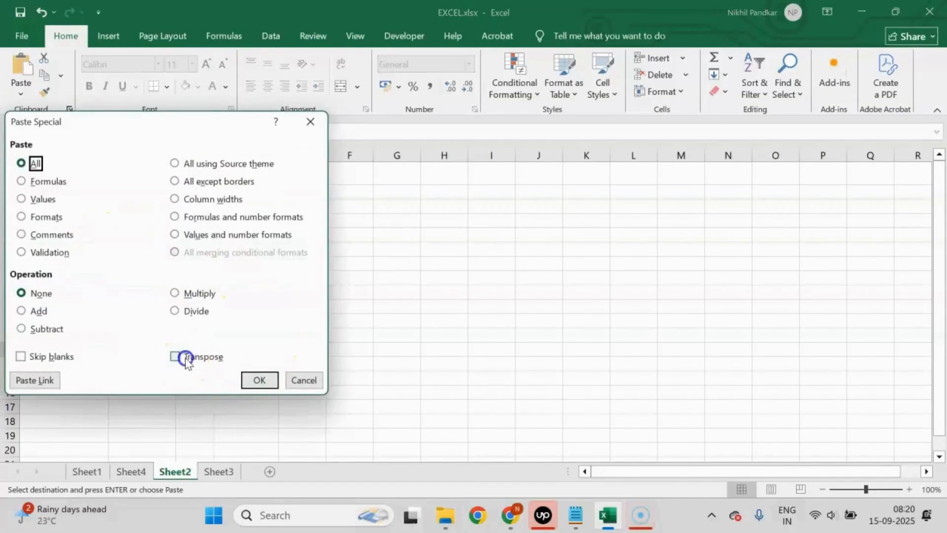
left_click(259, 380)
left_click(34, 279)
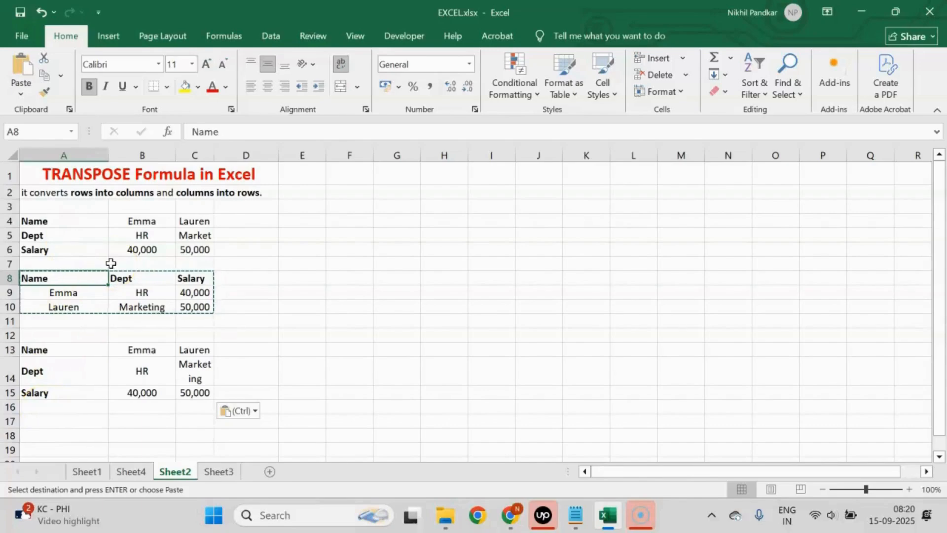
Copy the table A13:C15 and paste it transposed at A18 with Paste Special
scroll(110, 262, "down", 3)
left_click(95, 296)
left_click_drag(35, 213, 210, 258)
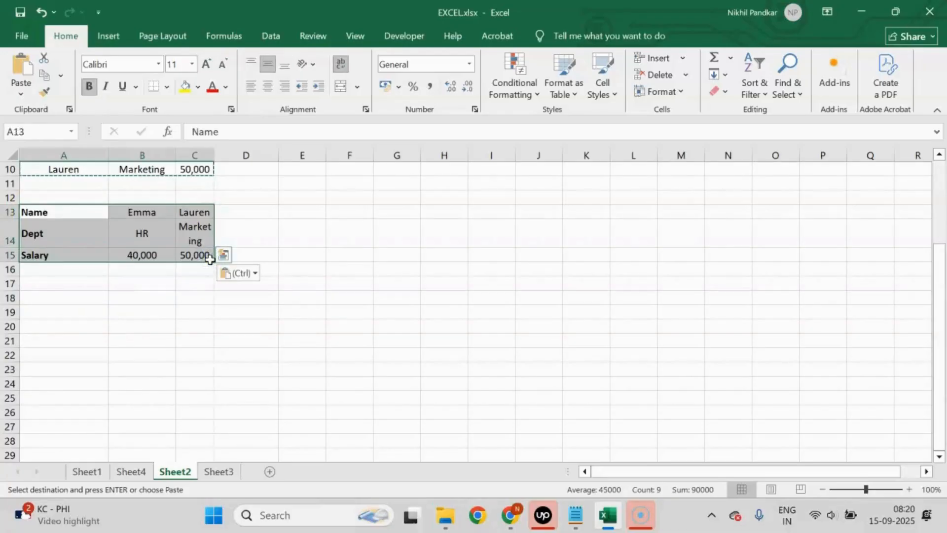
key("Escape")
key("ctrl+c")
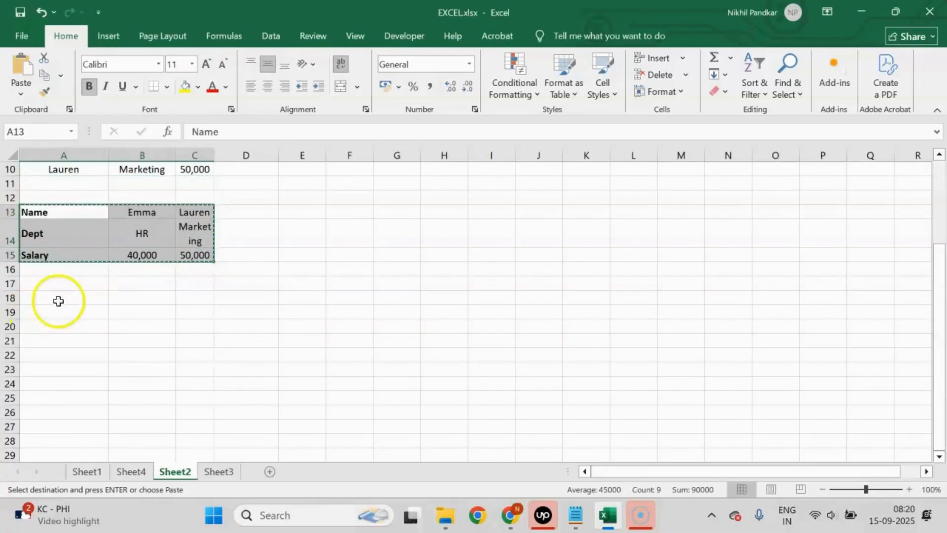
right_click(59, 298)
left_click(99, 240)
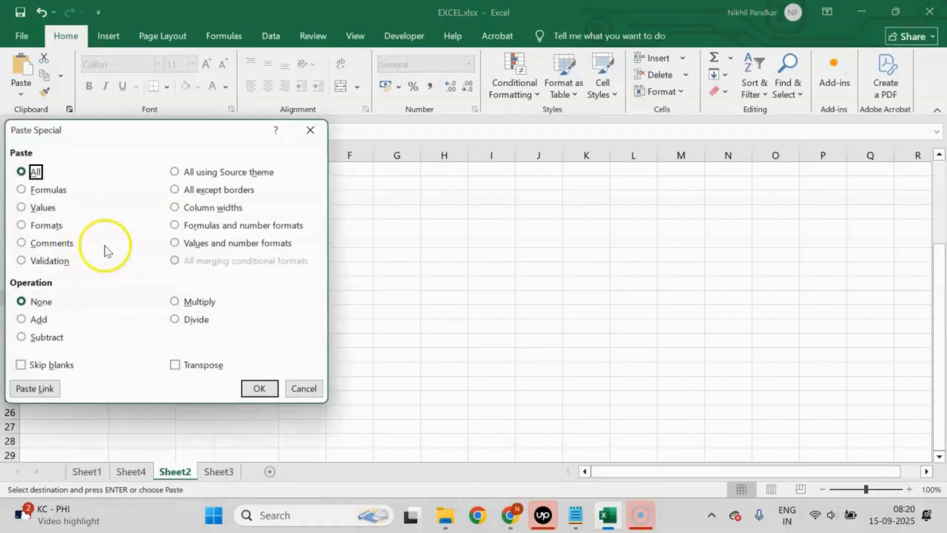
left_click(195, 365)
left_click(262, 389)
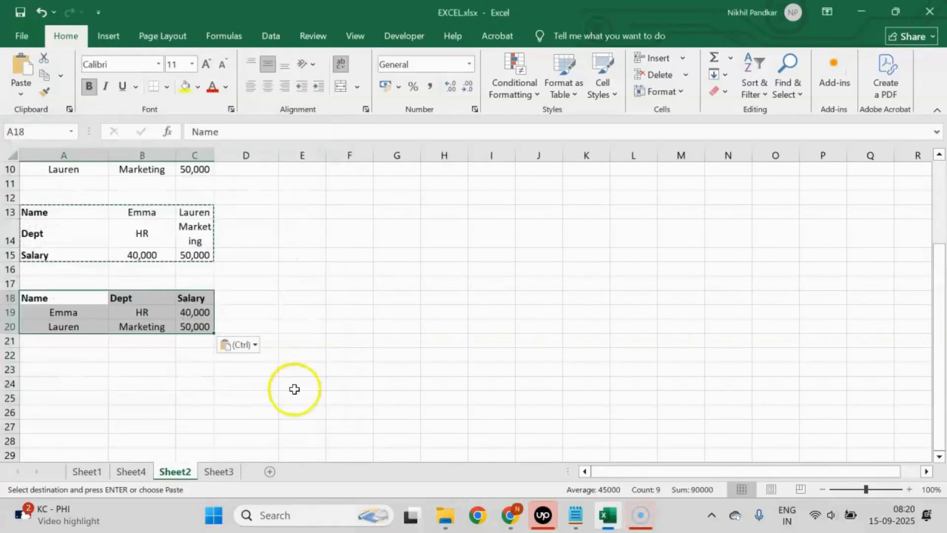
left_click(306, 384)
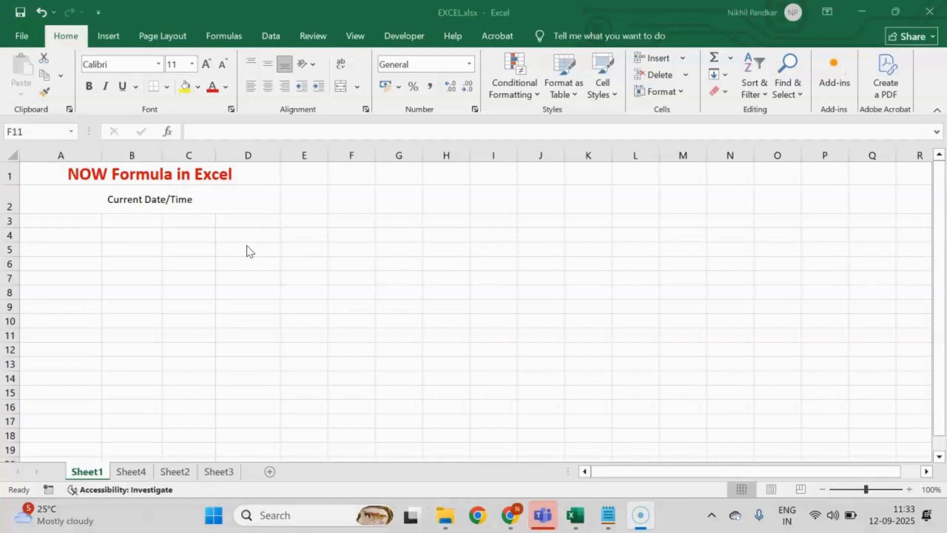
Enter =NOW() in A4 of Sheet1 and compare the result with the system clock
left_click(44, 235)
left_click(44, 235)
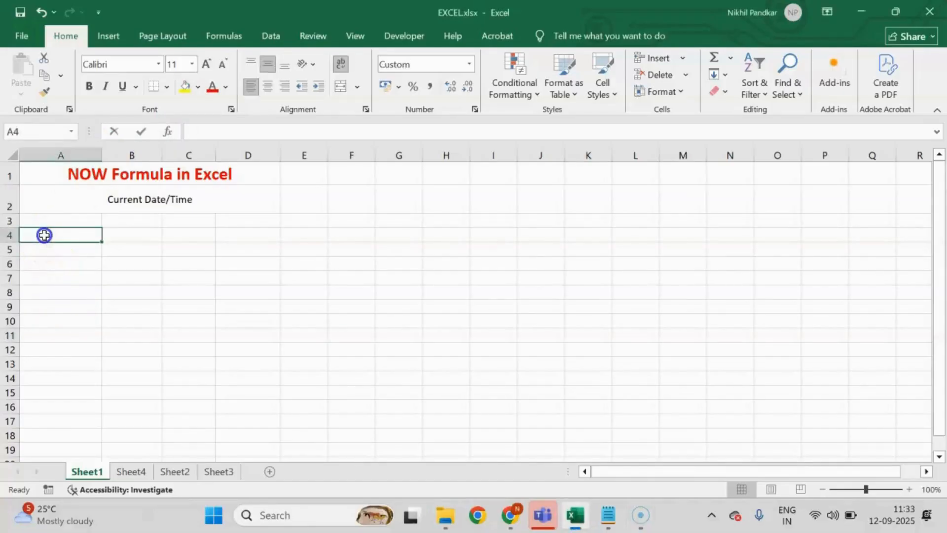
type("=NOW")
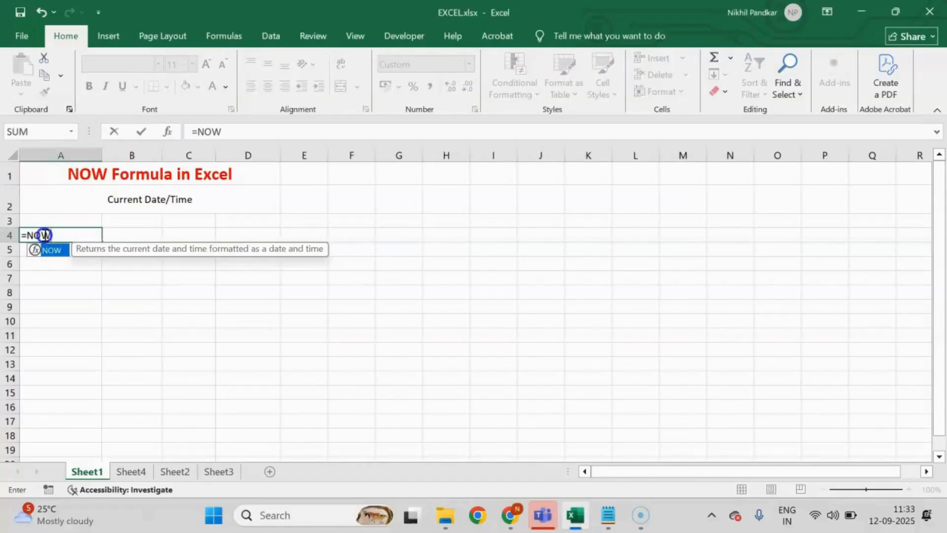
type("()")
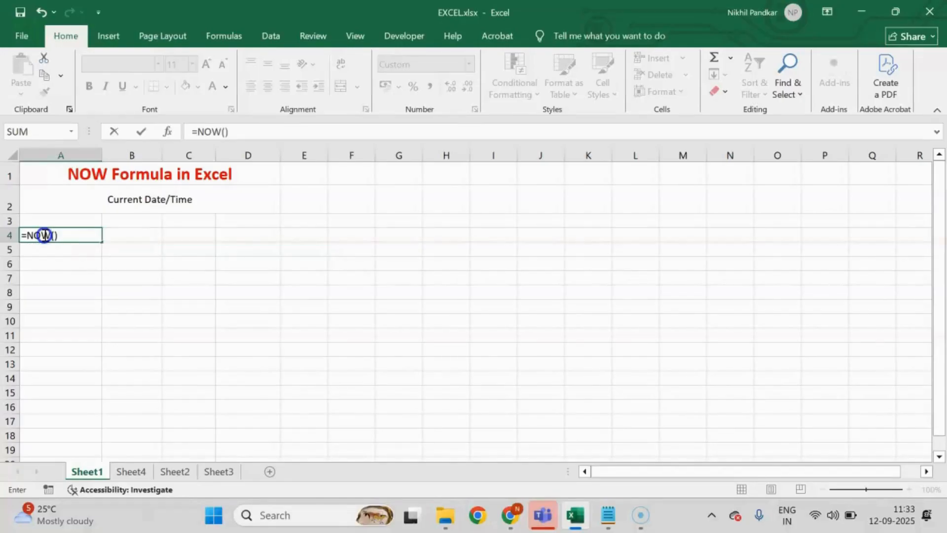
key("Return")
left_click(173, 295)
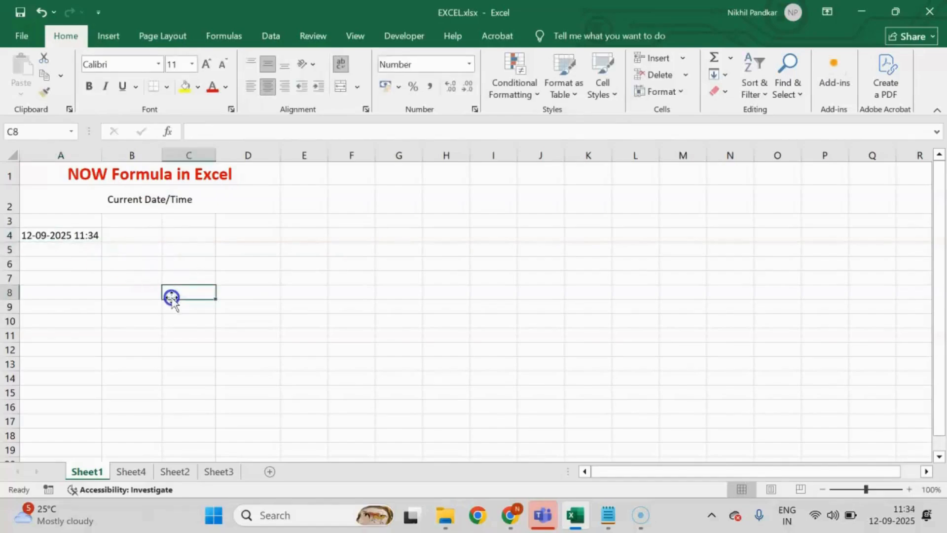
left_click(50, 236)
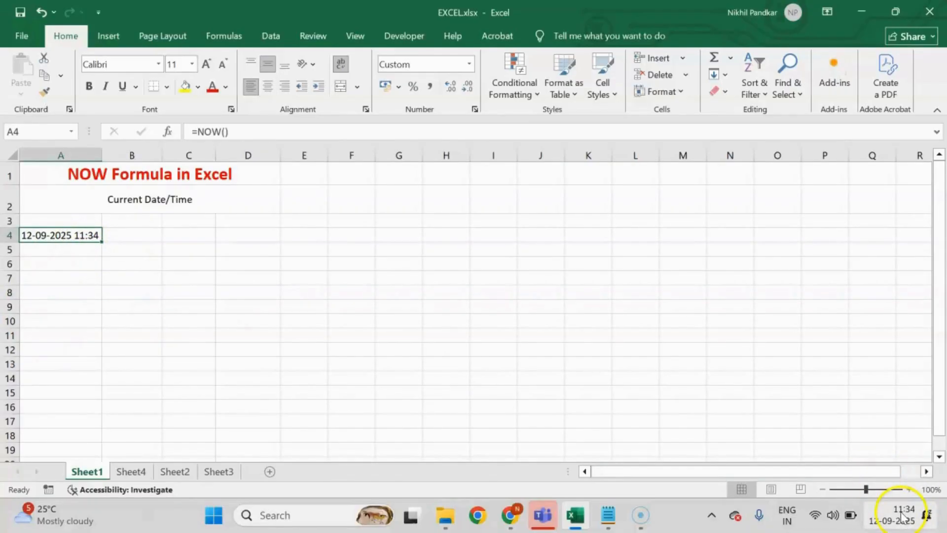
mouse_move(901, 515)
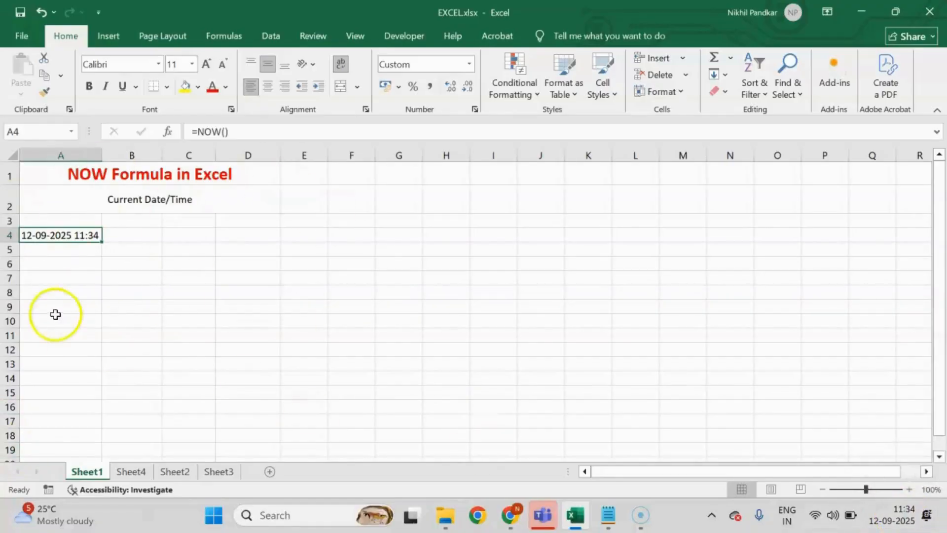
Enter =TODAY() in cell A4 of Sheet4 and select the cell to review its formula
left_click(130, 471)
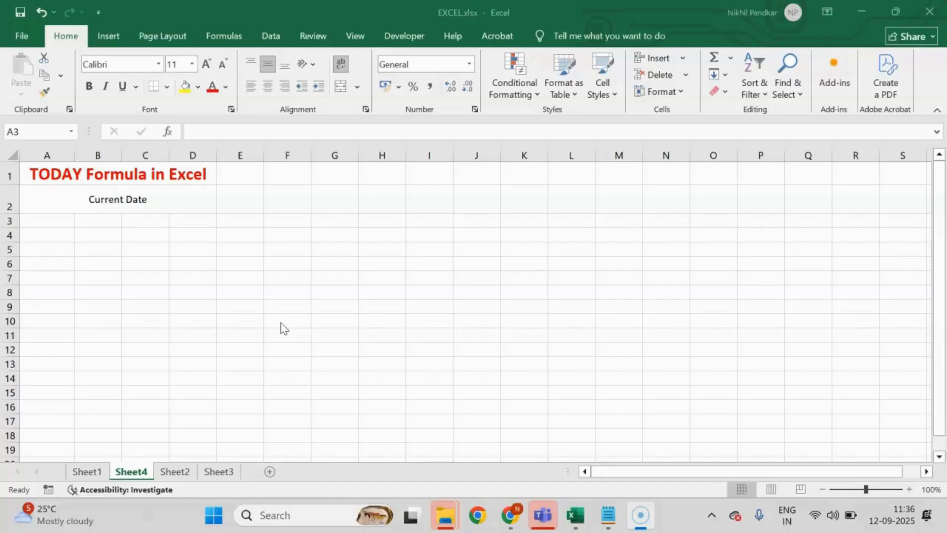
left_click(45, 236)
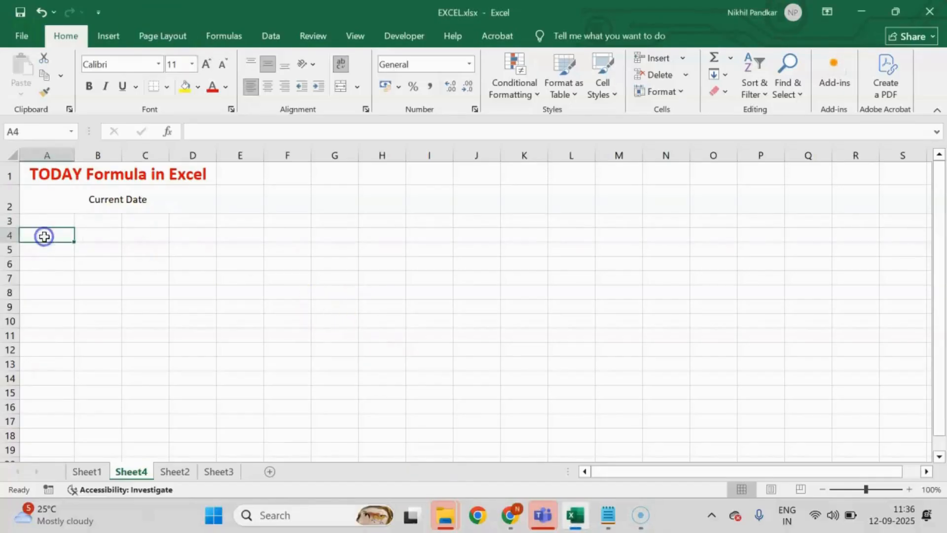
type("=")
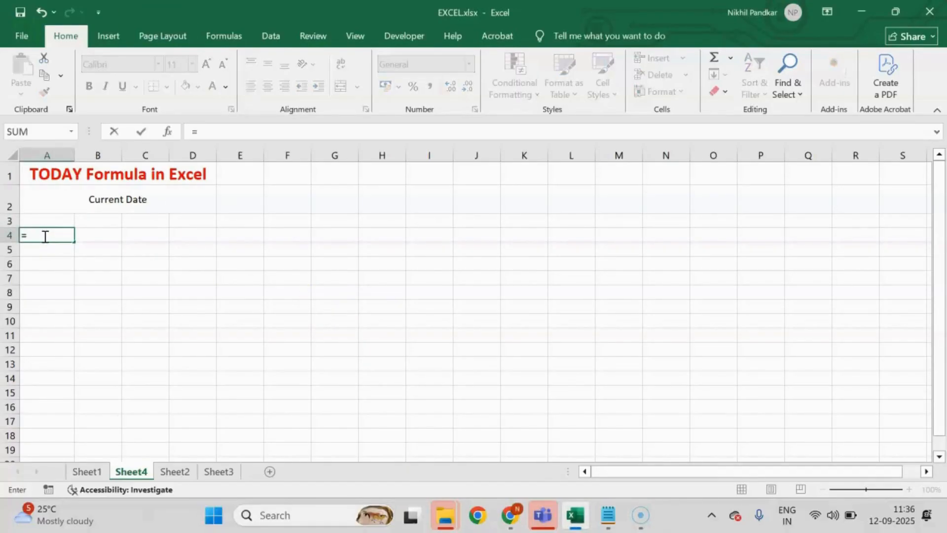
type("TODAY")
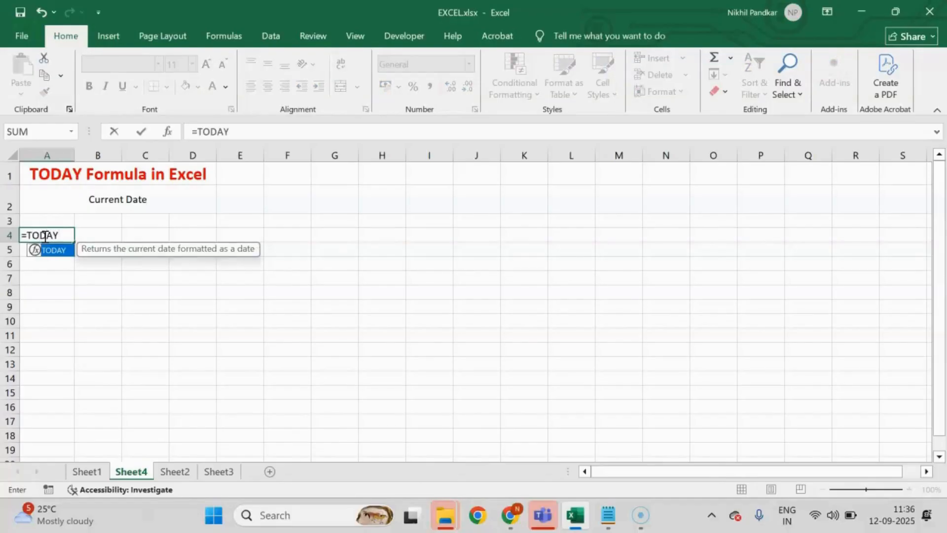
type("(")
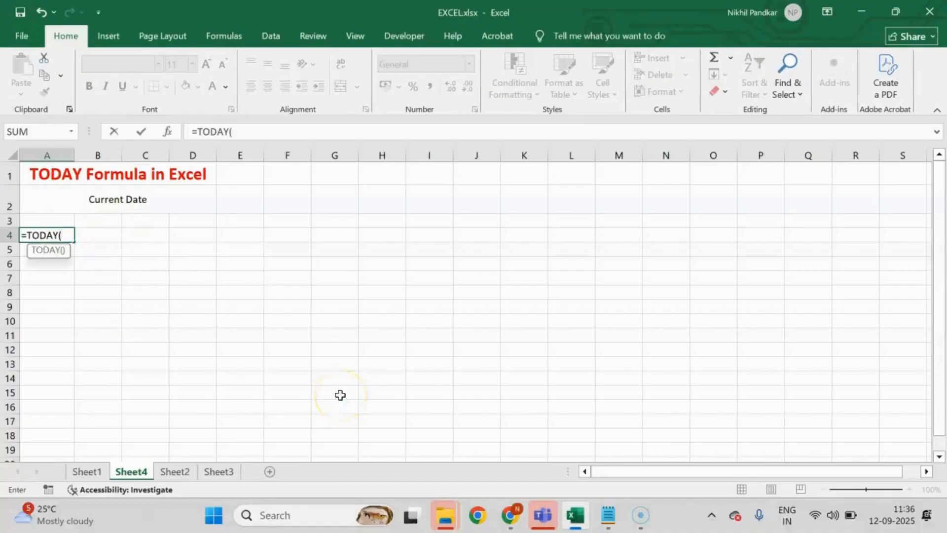
type(")")
key("Return")
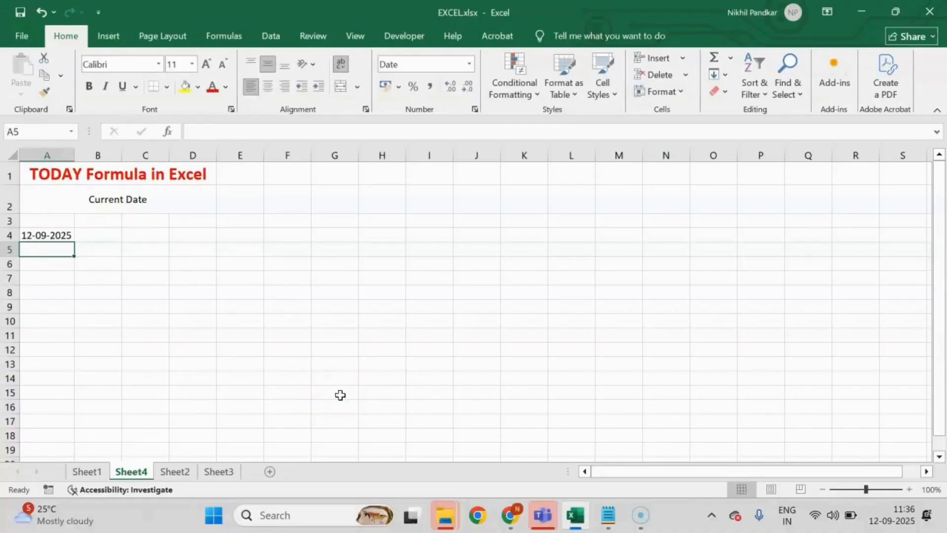
left_click(55, 235)
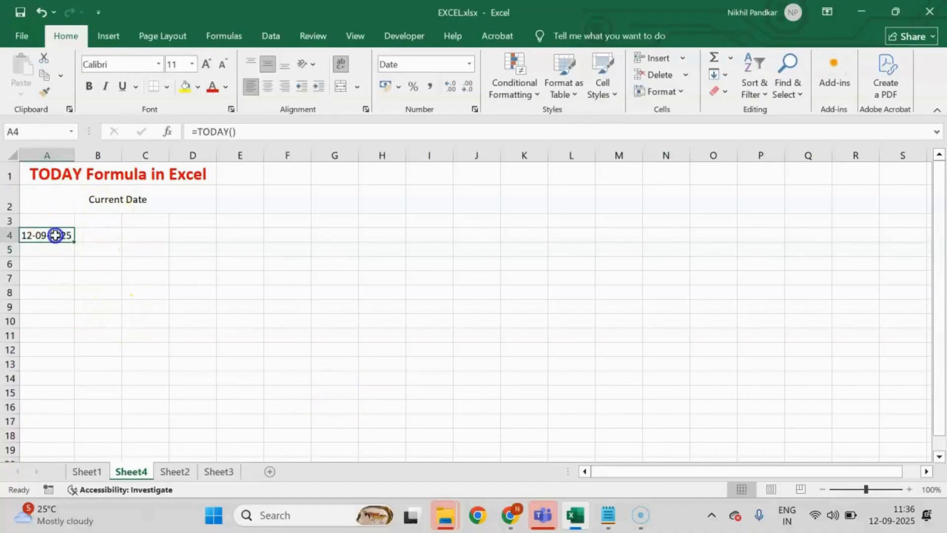
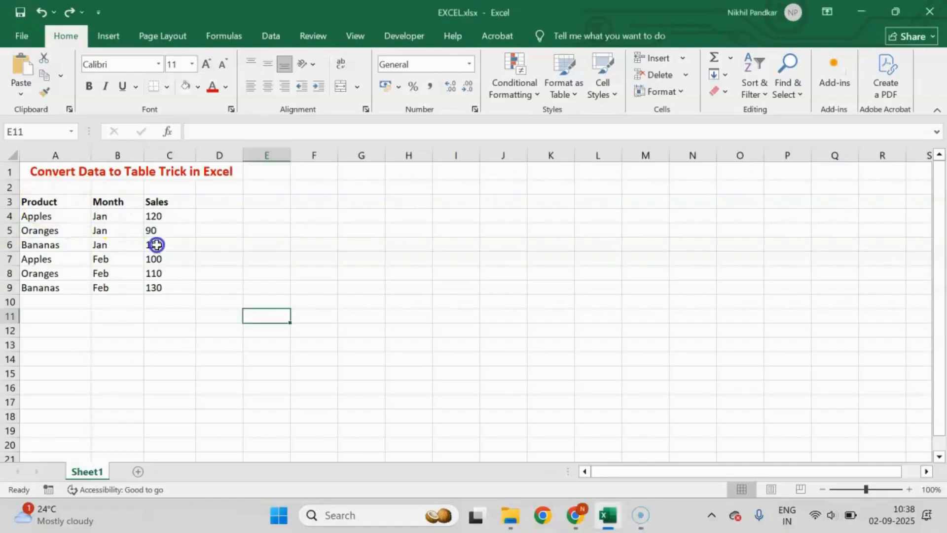
Convert the product, month and sales data in A3:C9 to a table with headers
left_click_drag(34, 197, 178, 290)
key("ctrl+t")
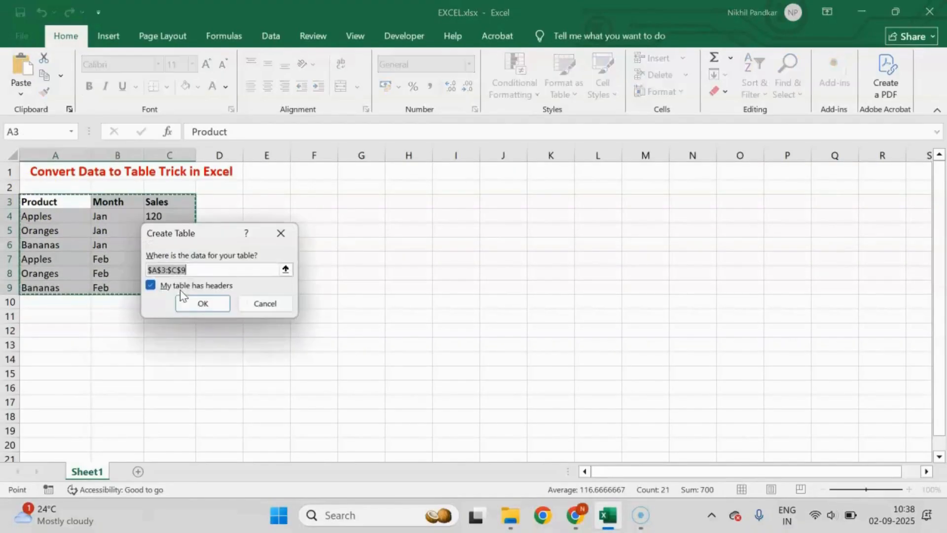
left_click(201, 302)
left_click(116, 320)
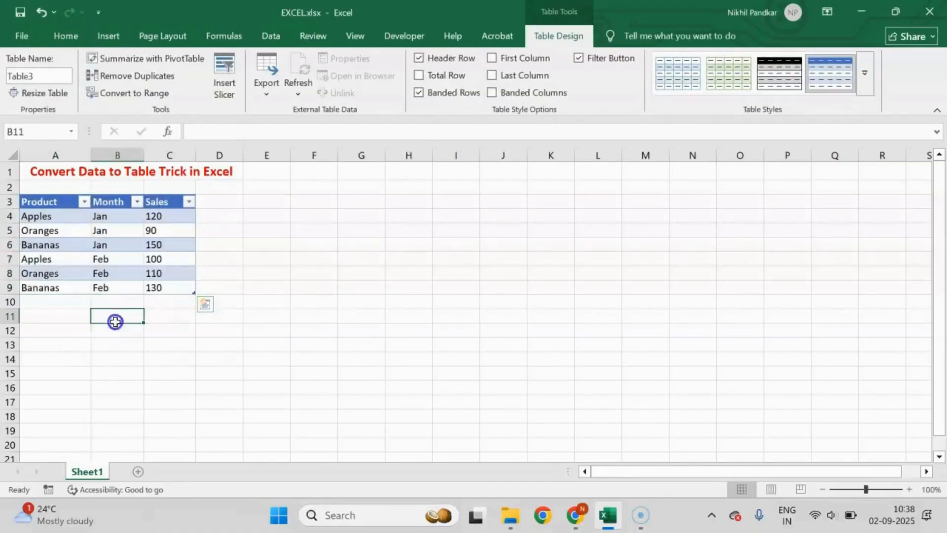
Filter the table to exclude Apples from the Product column and Feb from the Month column
left_click(41, 205)
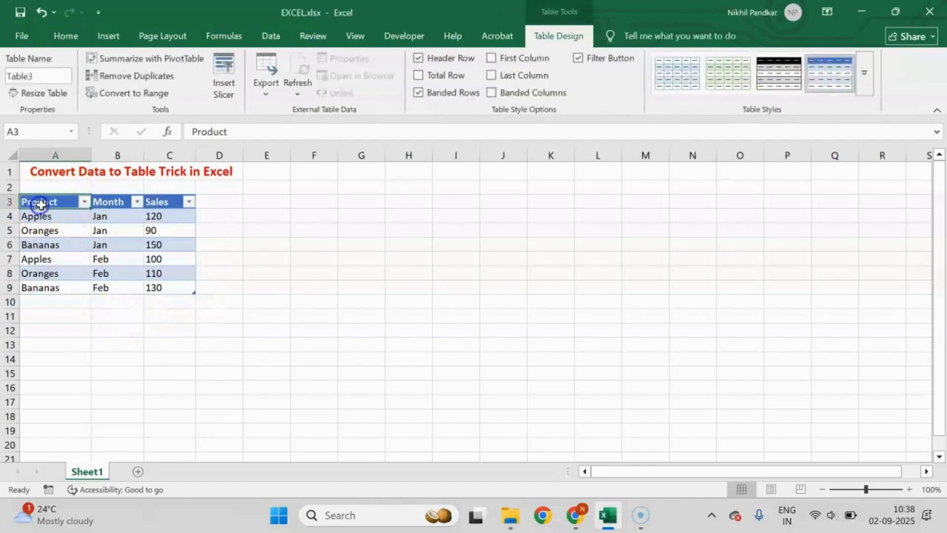
left_click(84, 201)
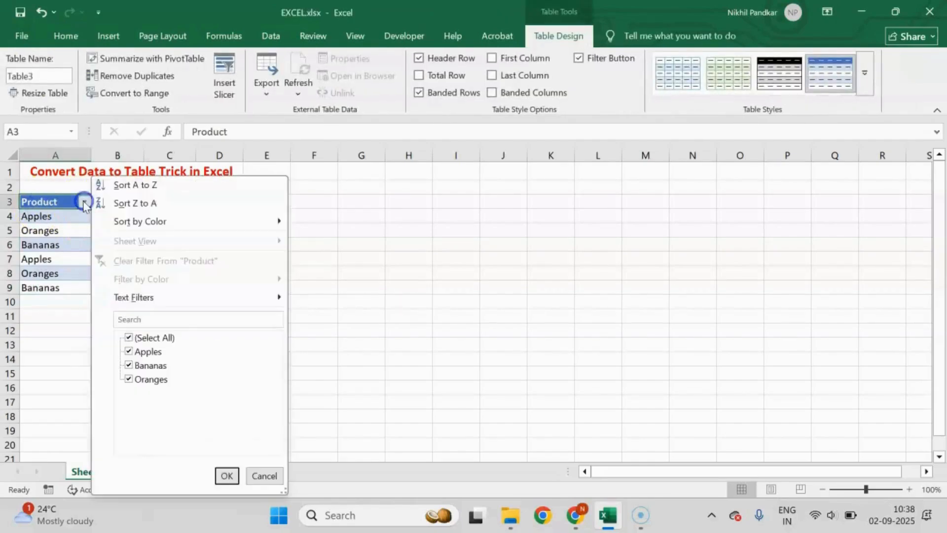
left_click(139, 351)
left_click(227, 475)
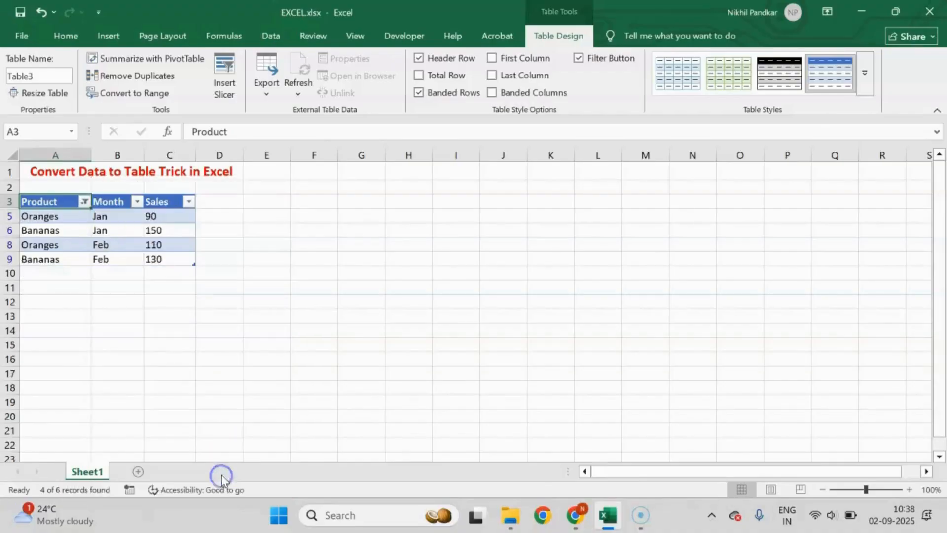
left_click(137, 201)
left_click(183, 351)
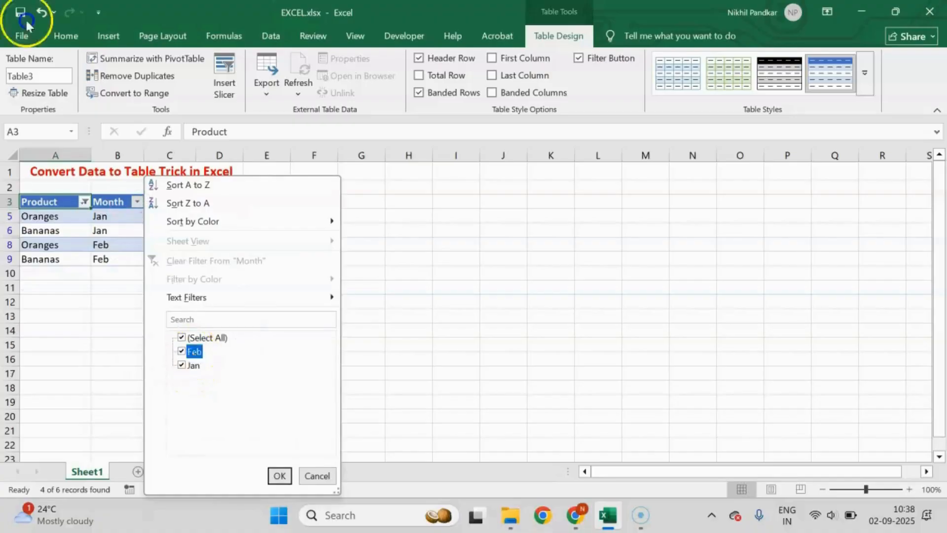
left_click(280, 475)
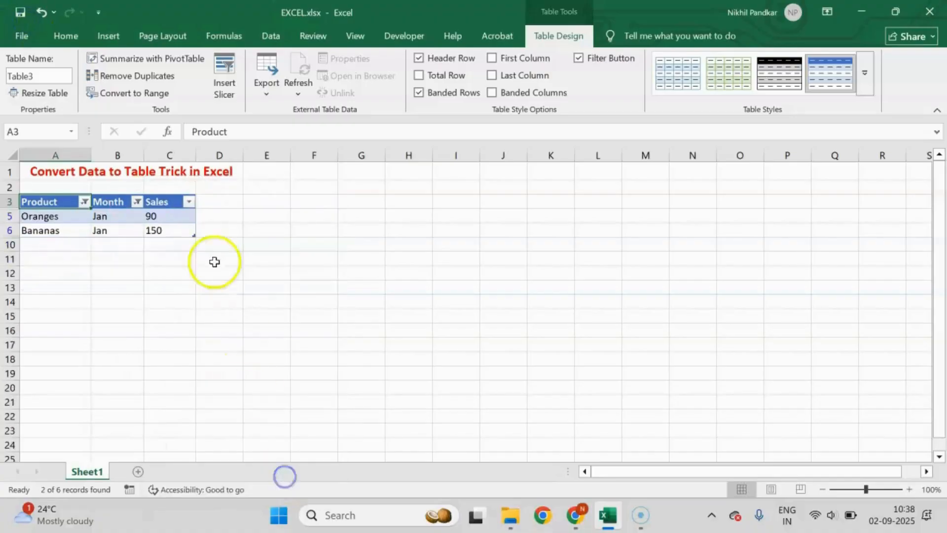
Filter the Sales column to exclude 90, and look at the remaining Product filter choices
left_click(189, 202)
left_click(234, 351)
left_click(331, 475)
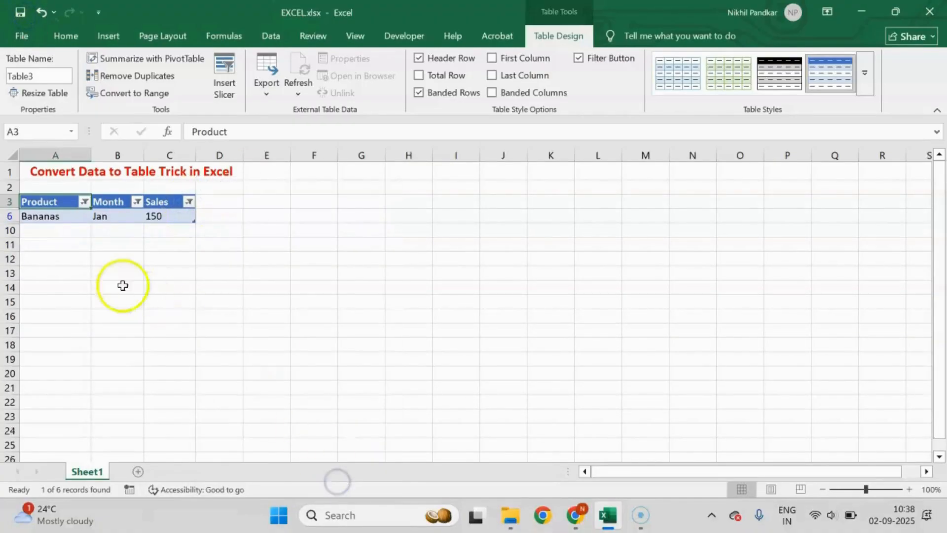
left_click(85, 203)
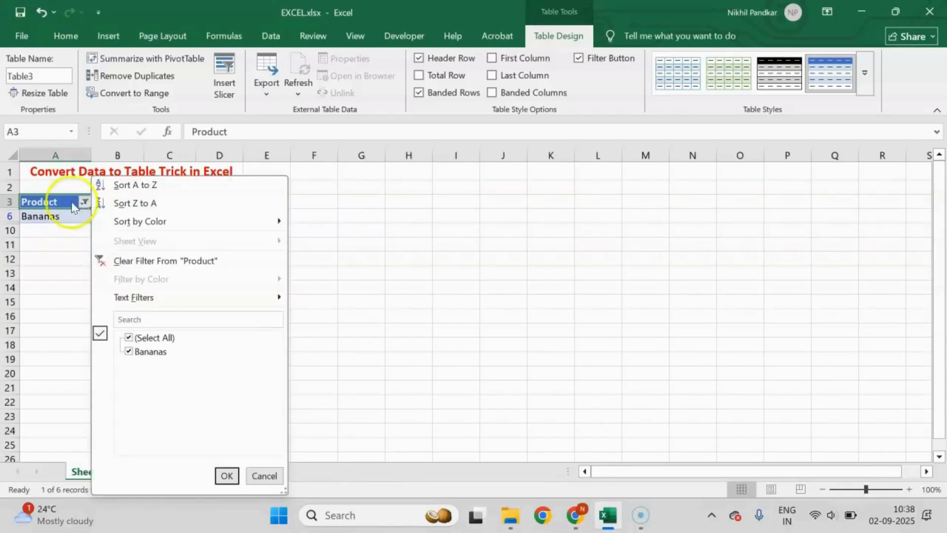
left_click(42, 200)
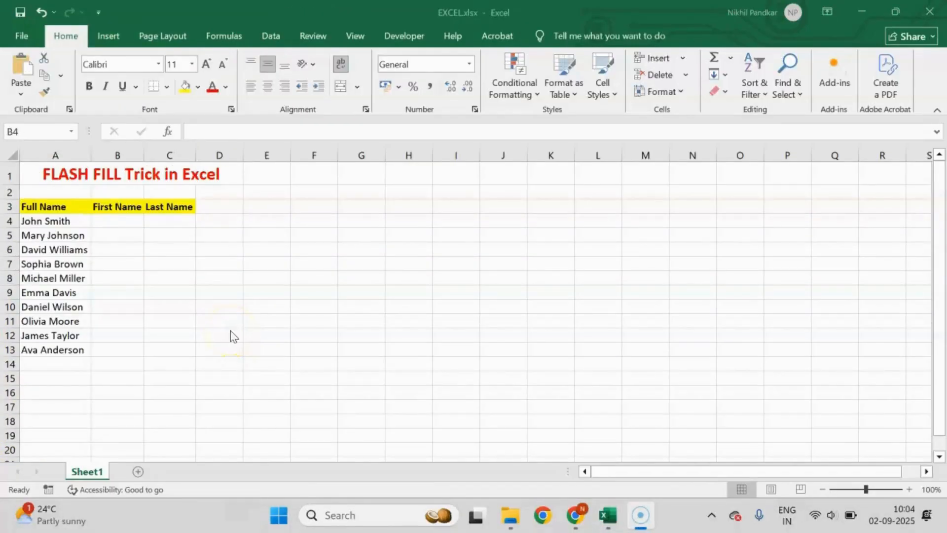
Split the full name in A4 by entering the first name in B4 and the last name in C4
left_click(54, 221)
left_click(116, 222)
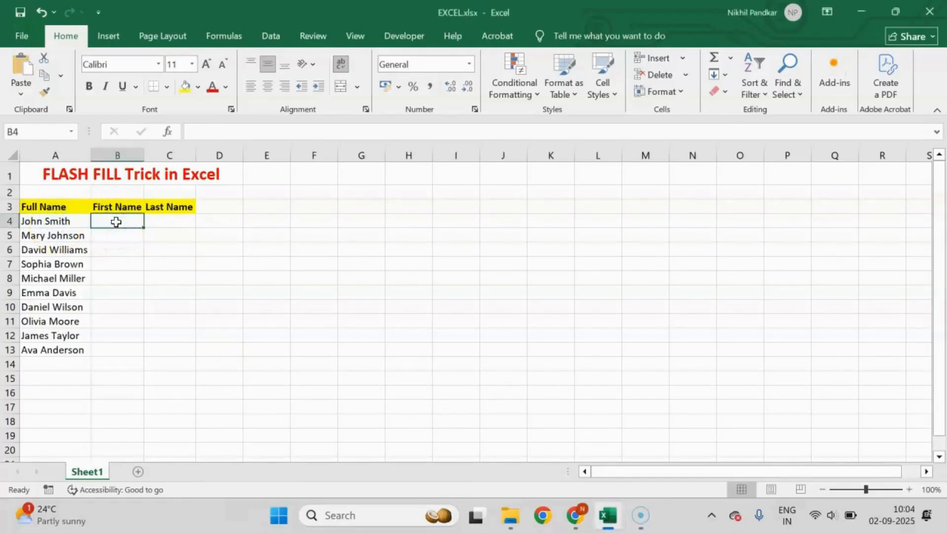
type("John")
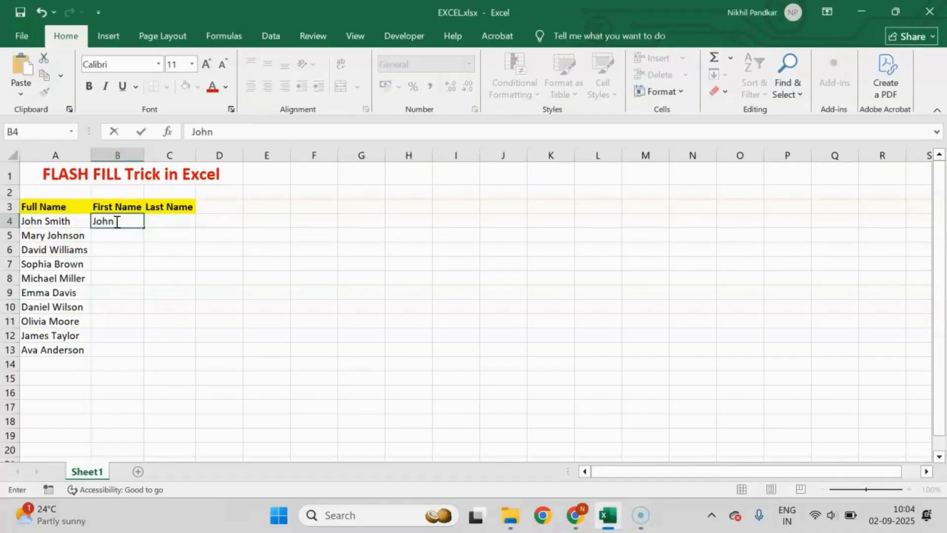
key("Tab")
type("Smith")
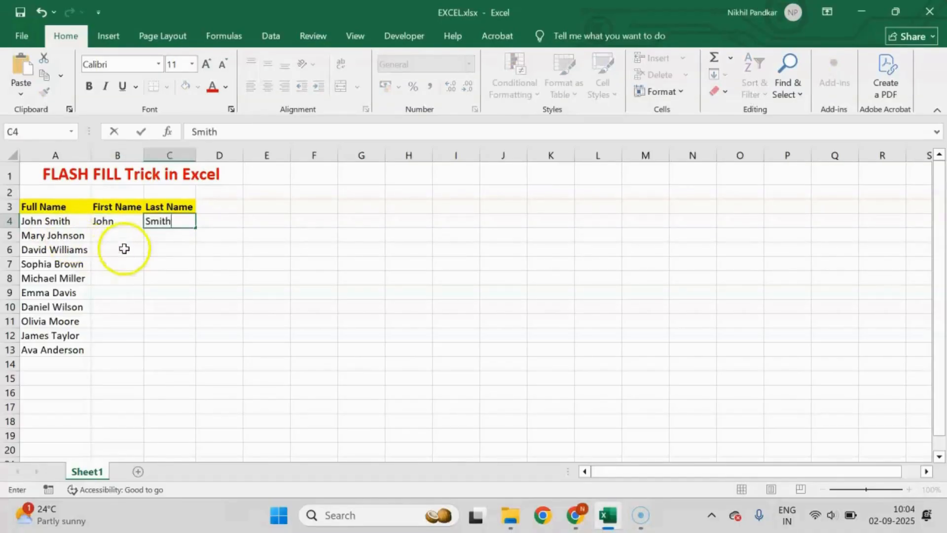
Flash Fill the First Name column from B5 and the Last Name column from C5
left_click(124, 236)
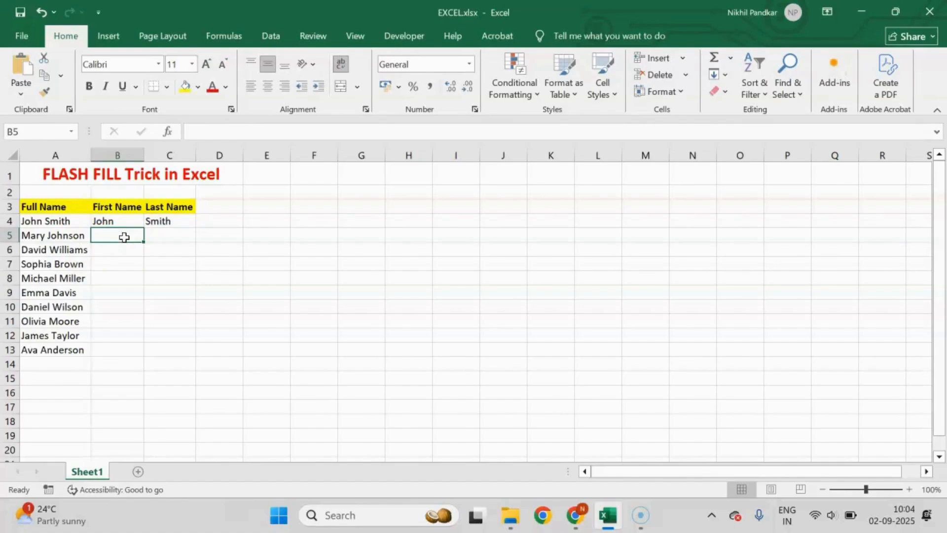
key("ctrl+e")
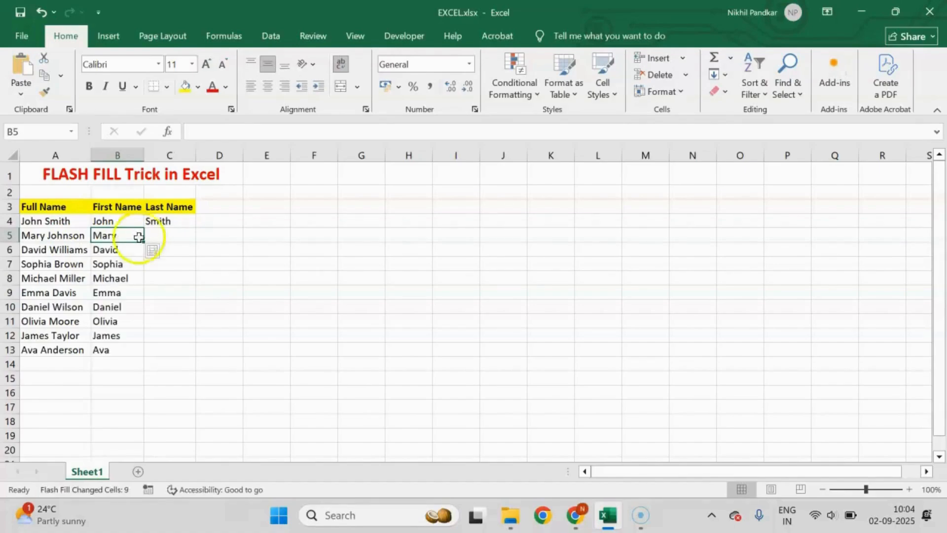
left_click(167, 234)
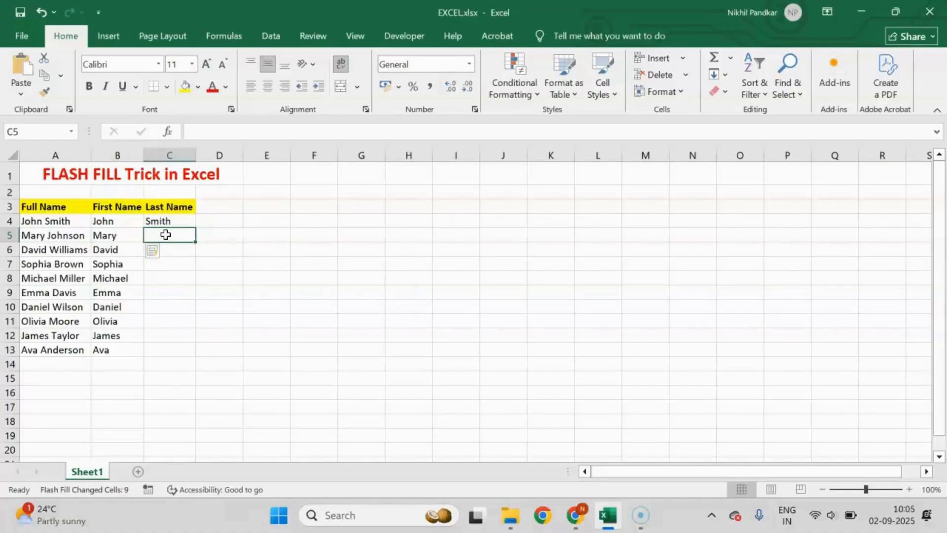
key("ctrl+e")
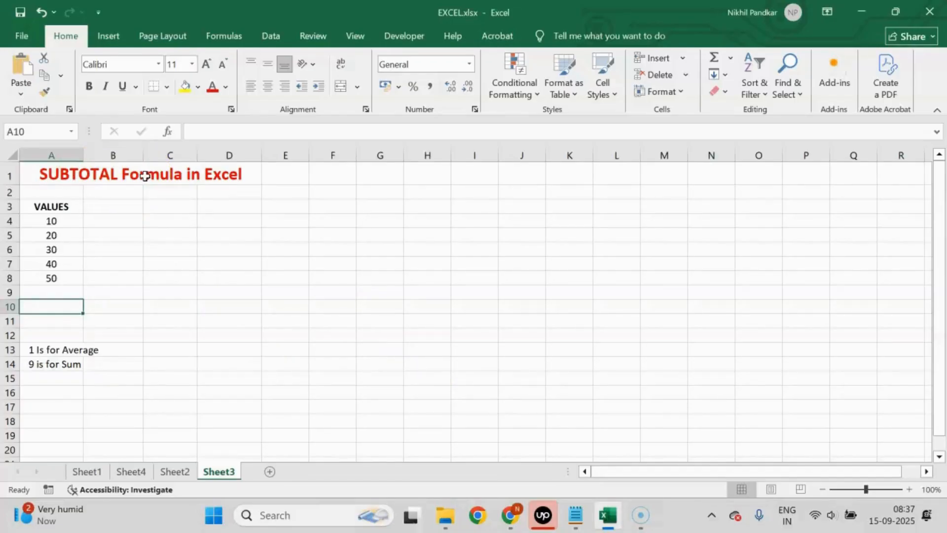
Check the average and sum of the values in A4:A8 on the SUBTOTAL sheet
left_click(228, 345)
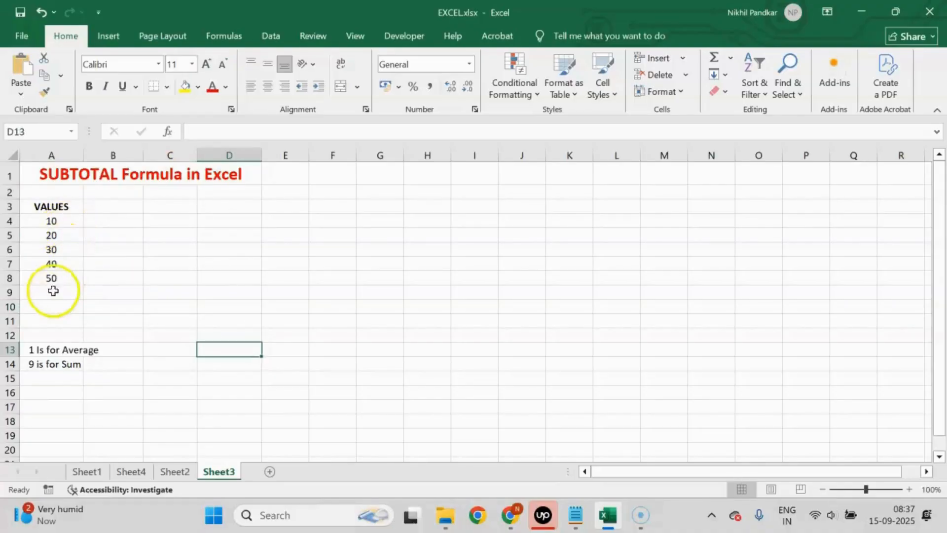
left_click(60, 220)
left_click_drag(60, 220, 63, 276)
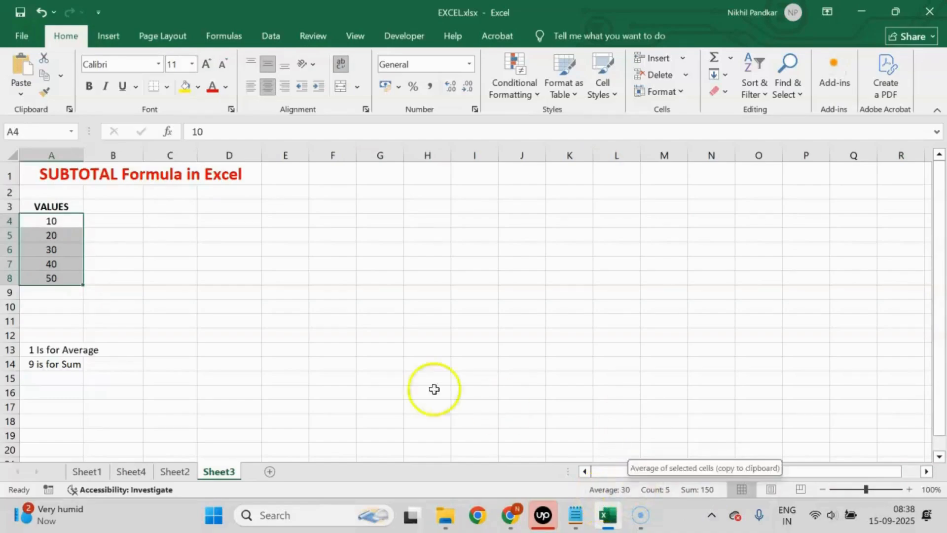
left_click(285, 364)
Enter =SUBTOTAL(9,A4:A8) in A10 to sum the values, and select the cell to review it
left_click(57, 307)
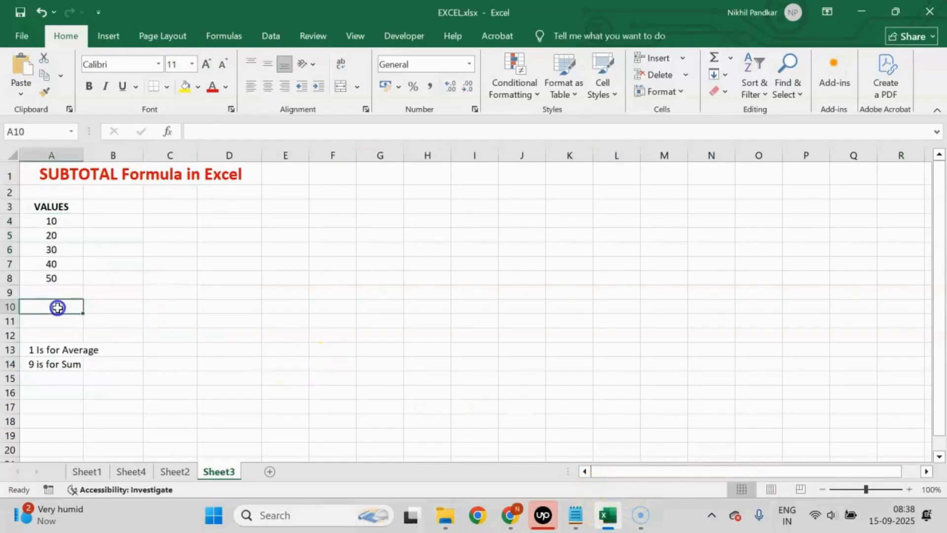
type("=subtotal")
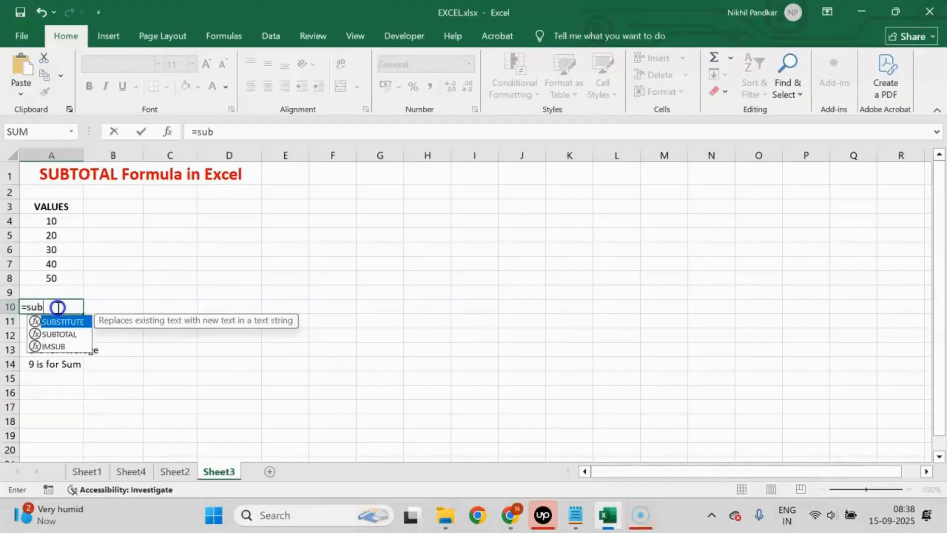
left_click(250, 130)
type("(9")
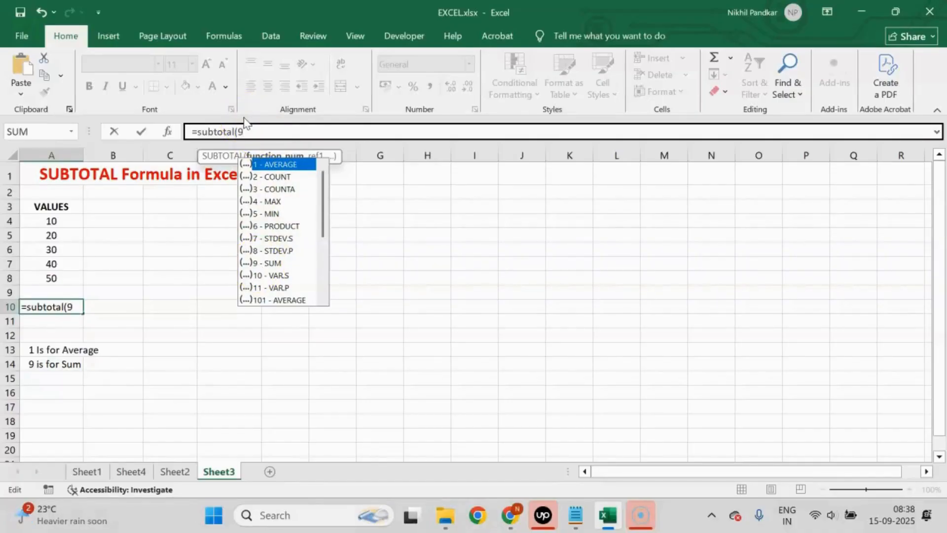
type(",")
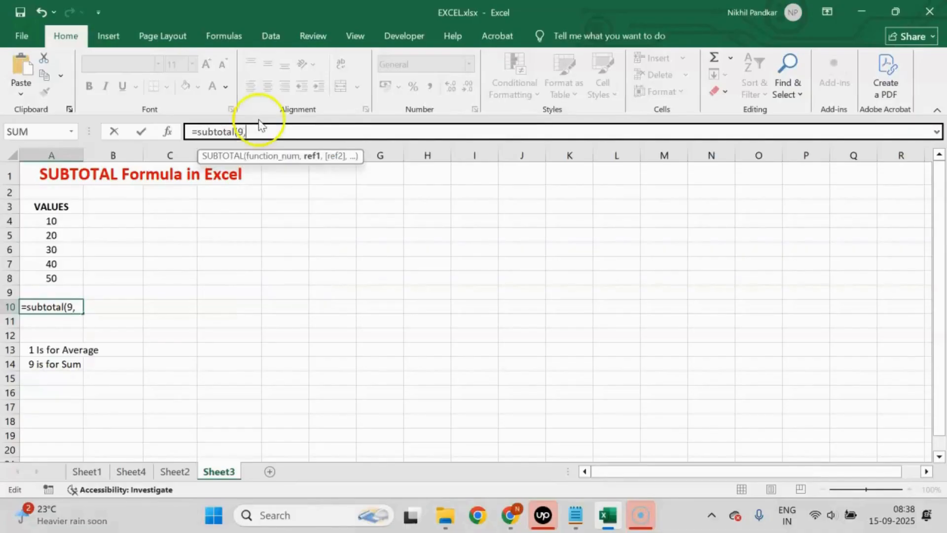
left_click_drag(62, 221, 60, 279)
type(")")
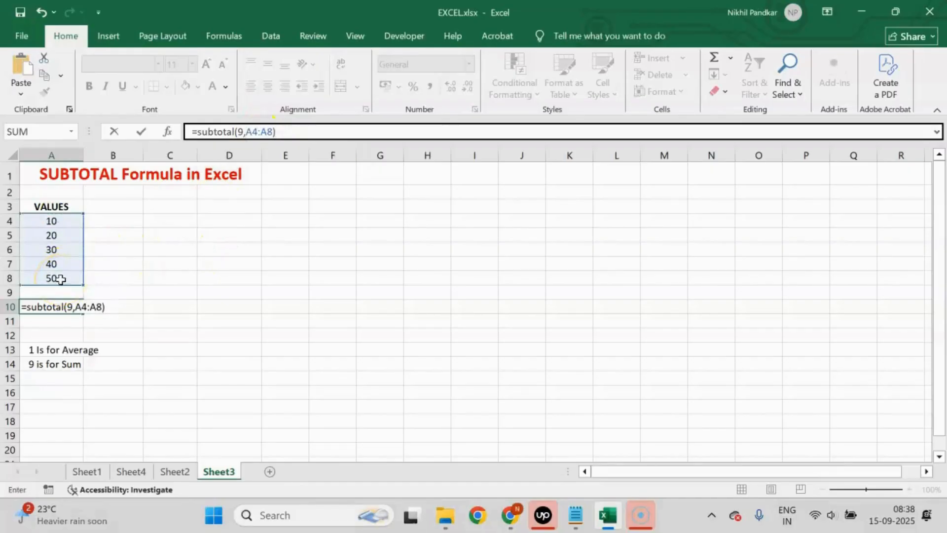
key("Return")
left_click(52, 308)
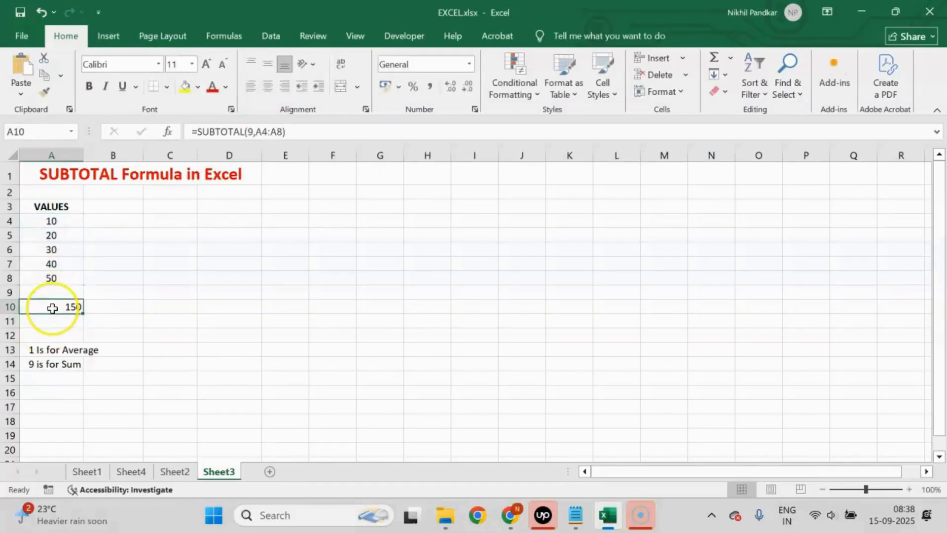
Change the function number of the SUBTOTAL formula in A10 to 1 and compare the result with the average of A4:A8
left_click(40, 210)
left_click(52, 304)
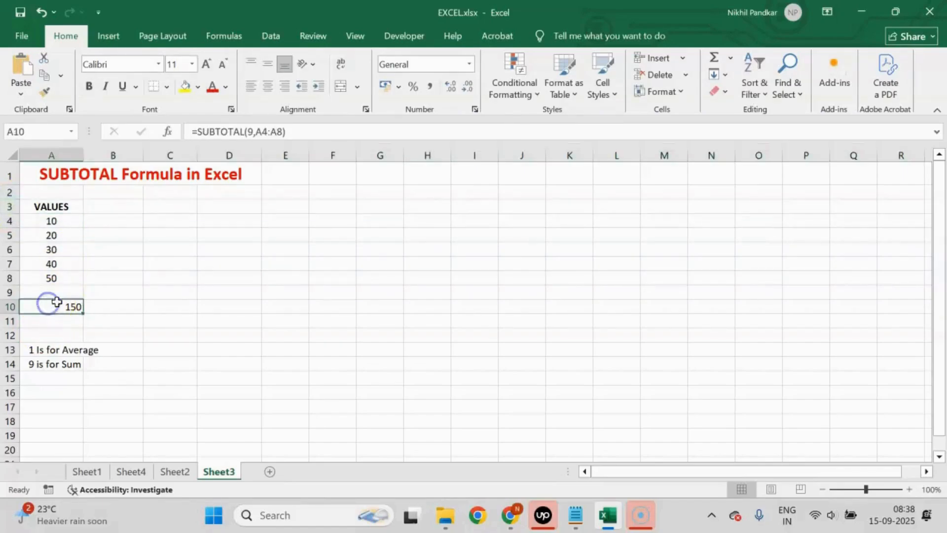
left_click(253, 130)
key("BackSpace")
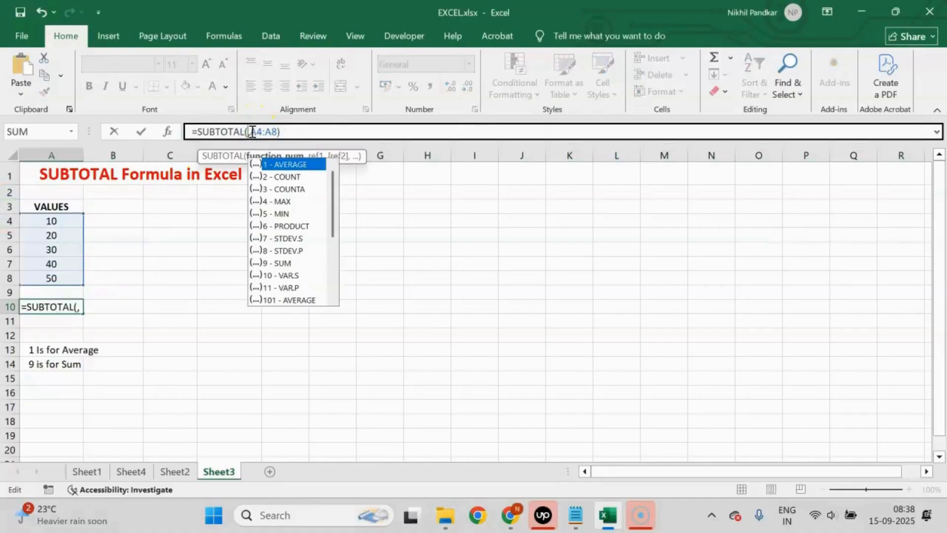
key("Return")
left_click(71, 306)
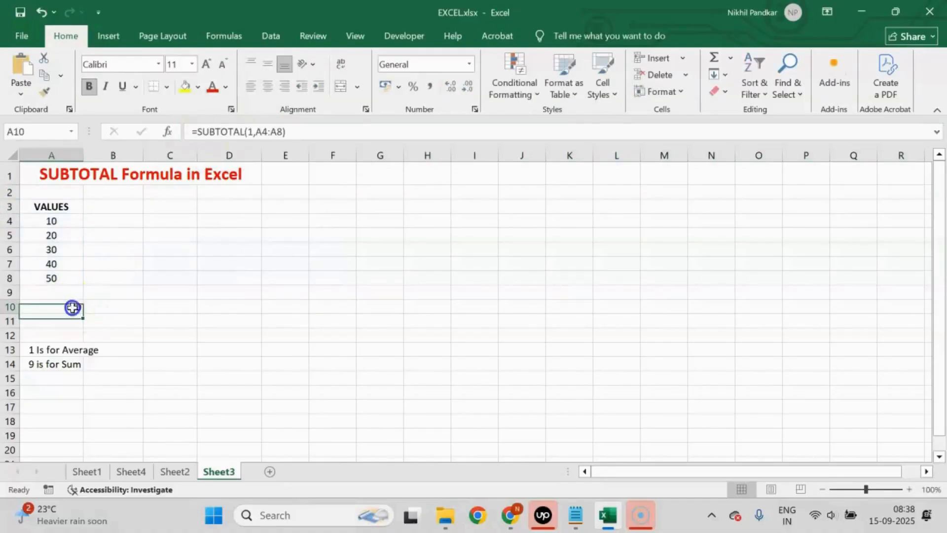
left_click_drag(67, 222, 68, 279)
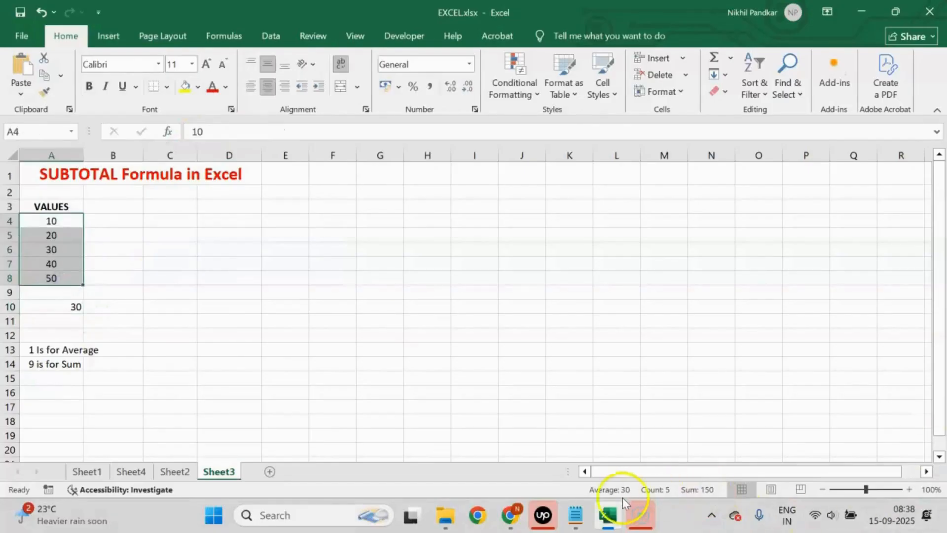
left_click(318, 306)
Add a filter to header row 3, hide the values 10 and 20, and check the average and sum of the remaining cells
left_click(4, 207)
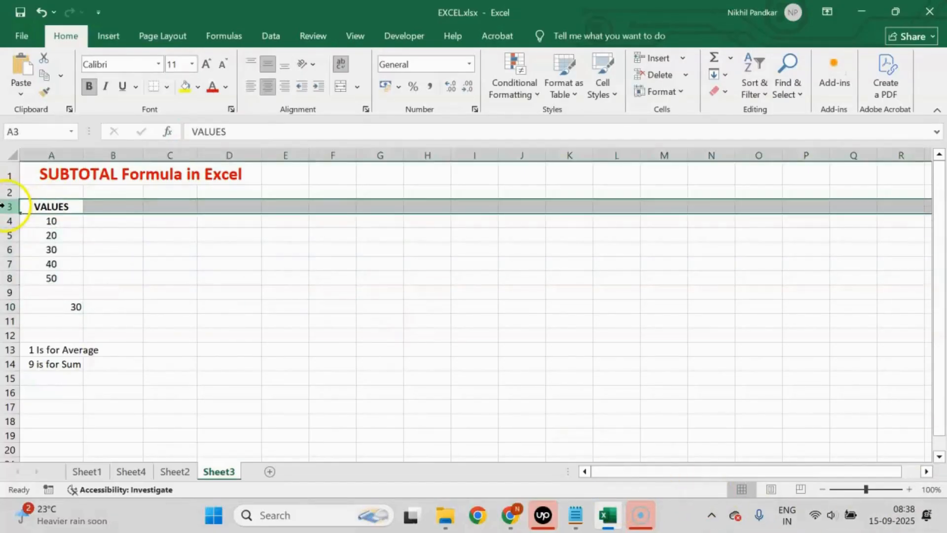
left_click(758, 95)
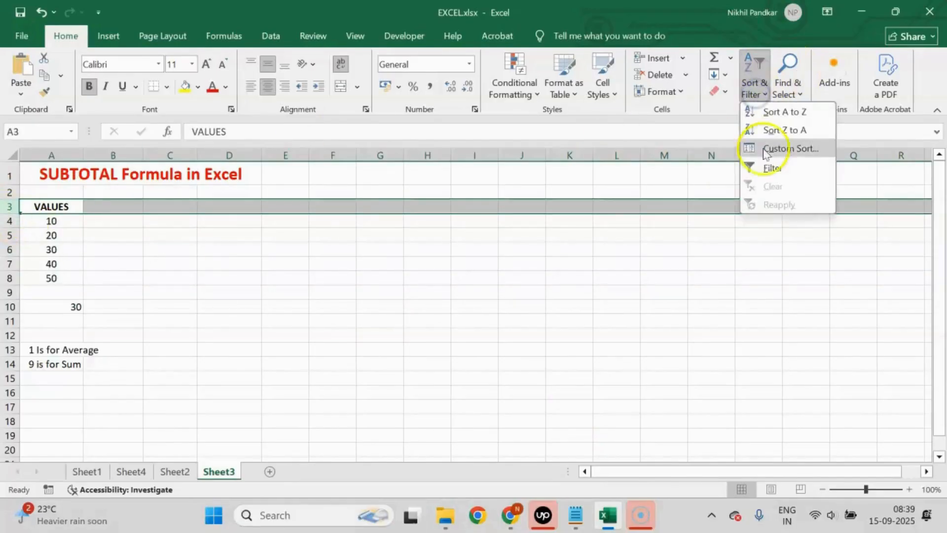
left_click(770, 172)
left_click(76, 206)
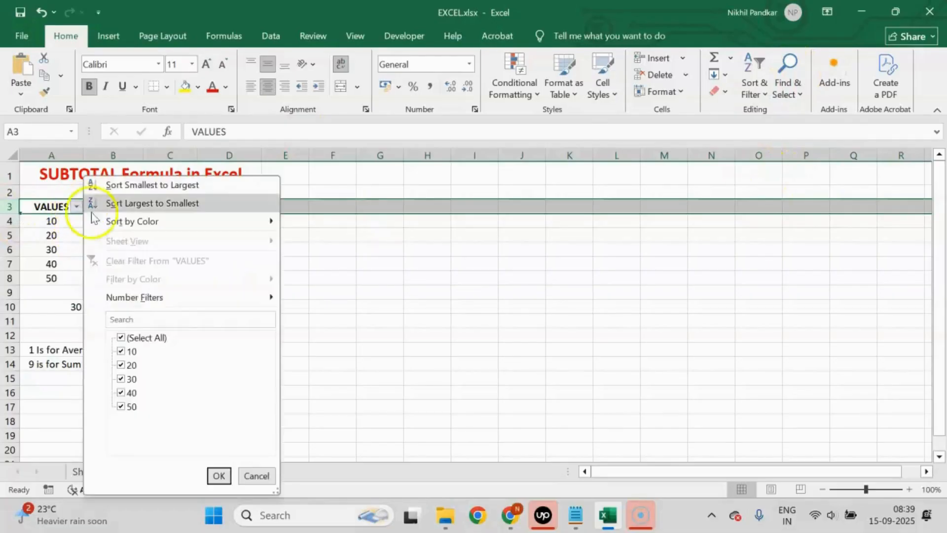
left_click(129, 351)
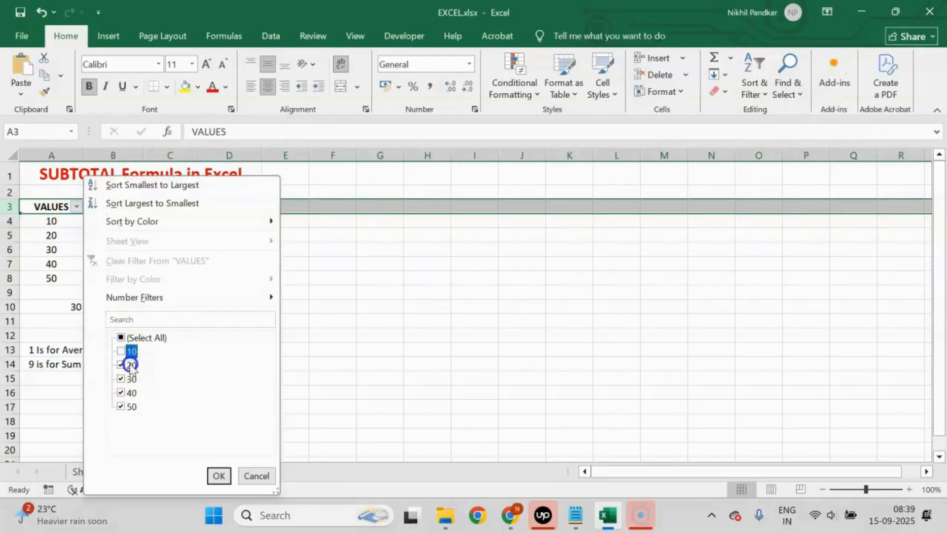
left_click(219, 475)
left_click_drag(50, 220, 48, 249)
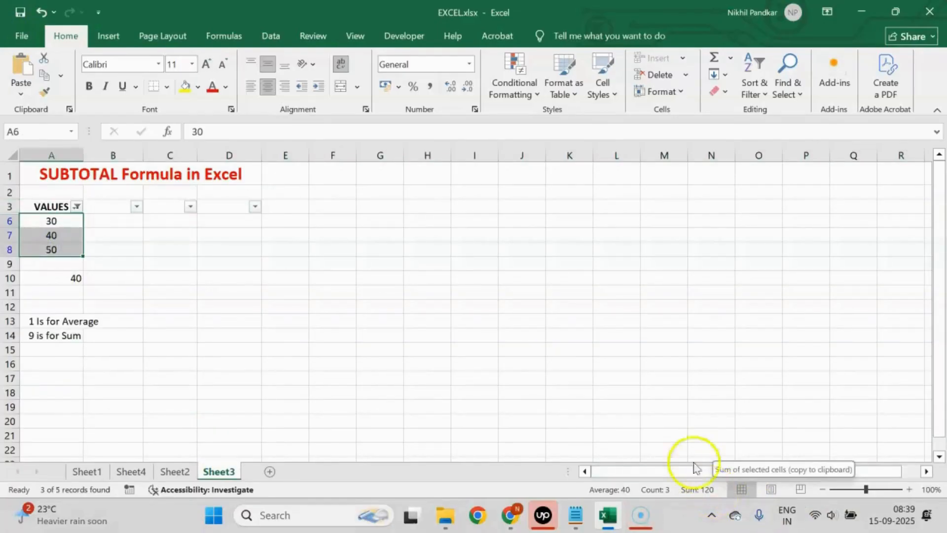
left_click(323, 336)
Replace the formula in A10 with =SUBTOTAL(9,A6:A8) to sum the filtered values
left_click(65, 280)
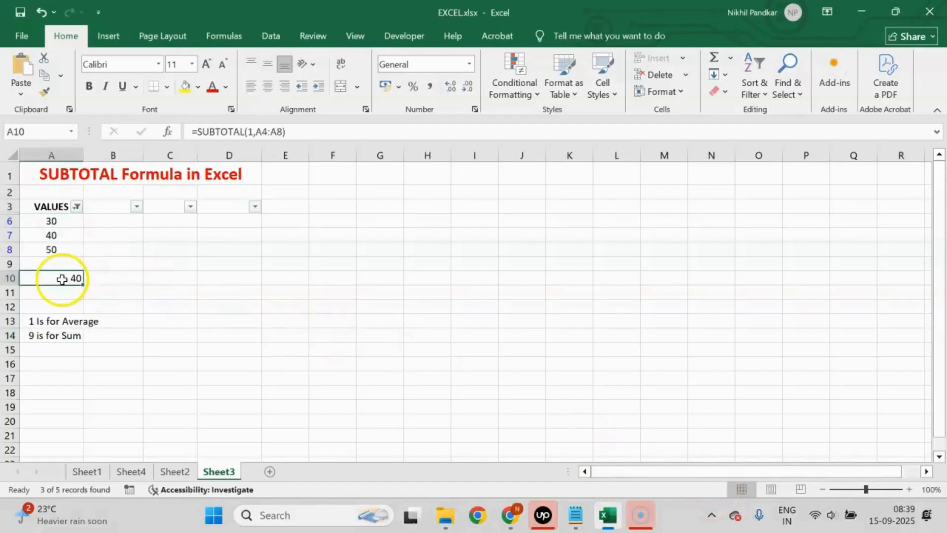
key("Delete")
type("=")
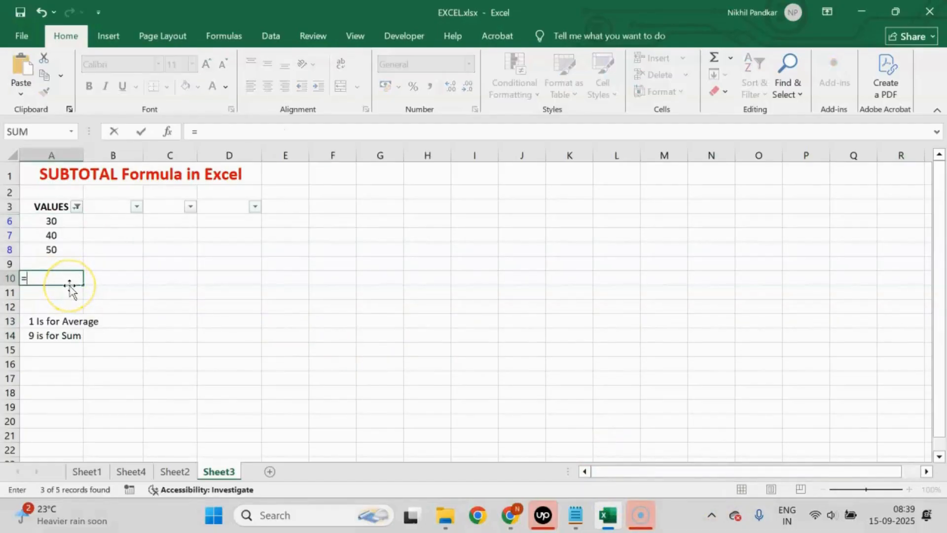
type("subtot")
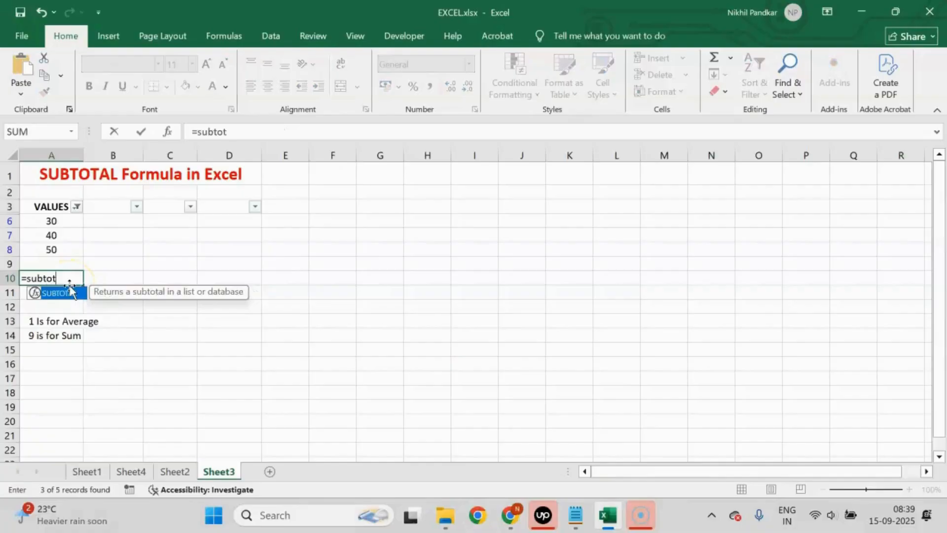
type("al(")
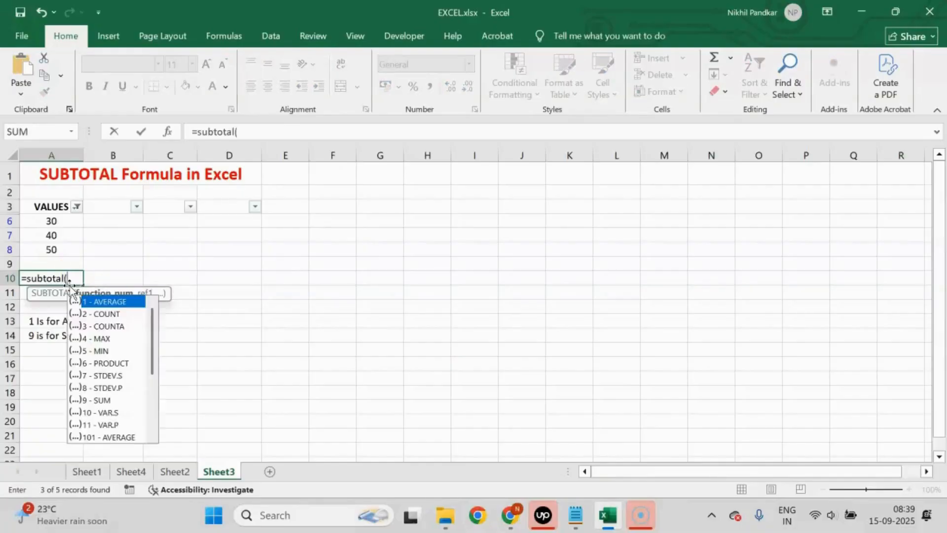
left_click(105, 404)
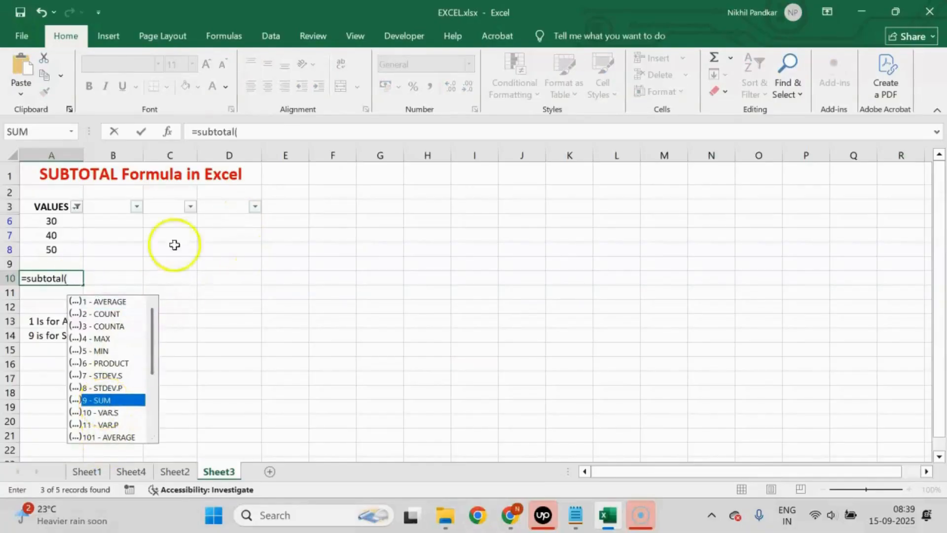
left_click(253, 133)
type("9,")
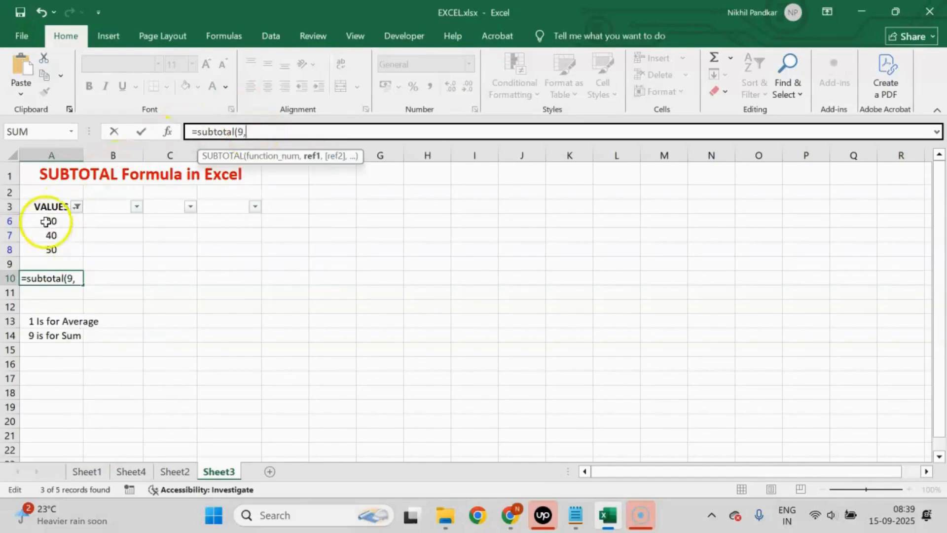
left_click_drag(57, 226, 70, 250)
key("Return")
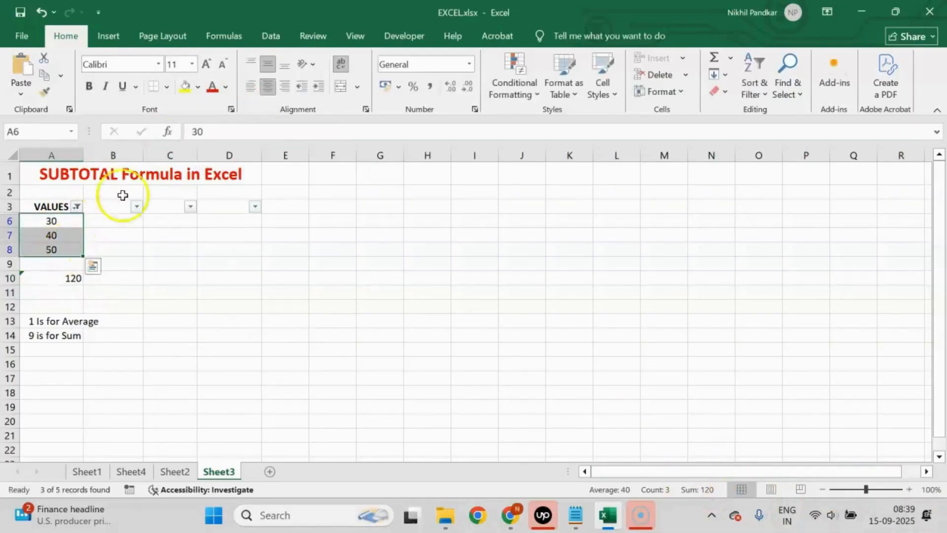
Change the formula in A10 to =SUBTOTAL(1,A6:A8) and compare the result with the average of the filtered cells
left_click(49, 278)
left_click(253, 131)
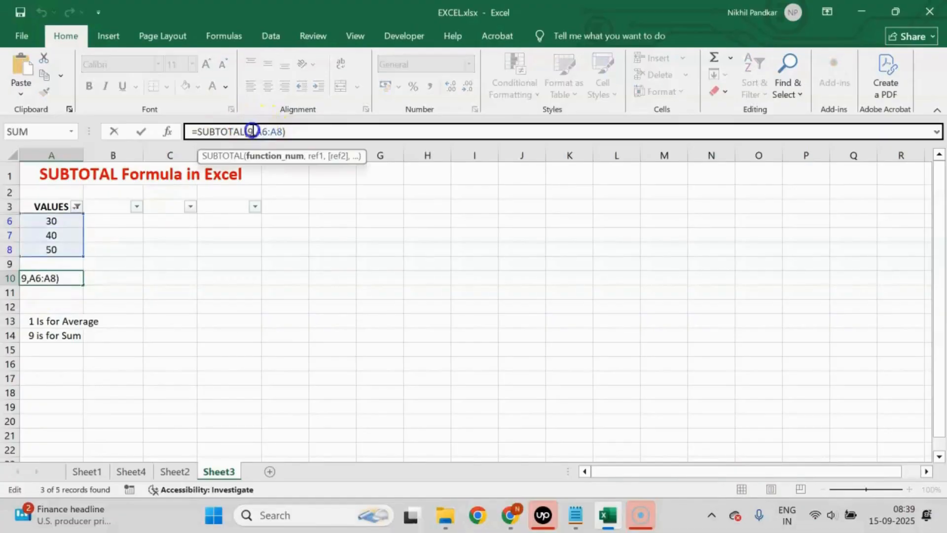
type("1")
key("Return")
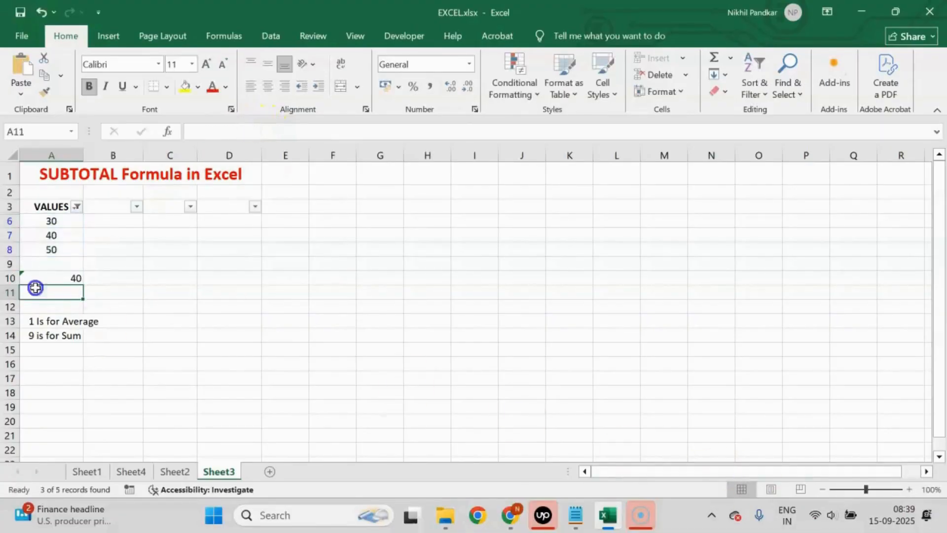
left_click(43, 221)
left_click_drag(43, 222, 48, 250)
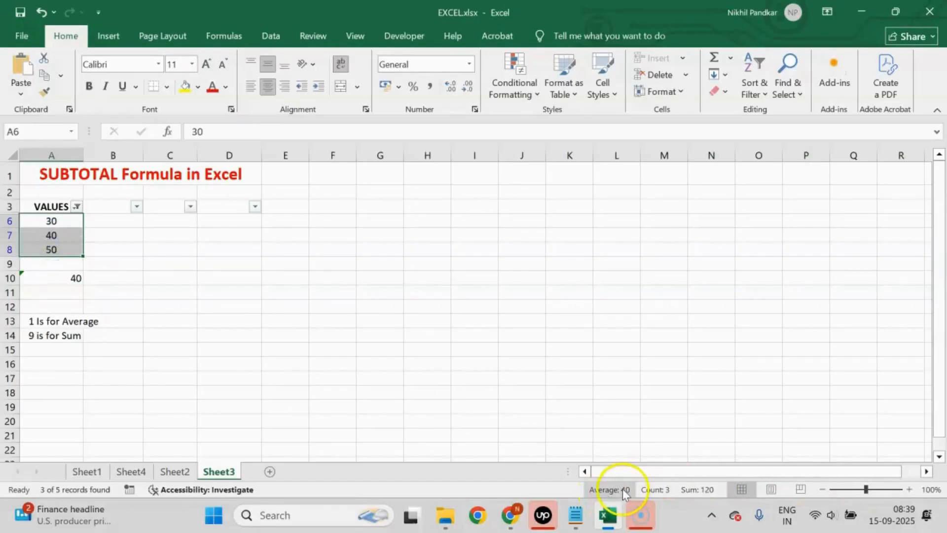
left_click(249, 334)
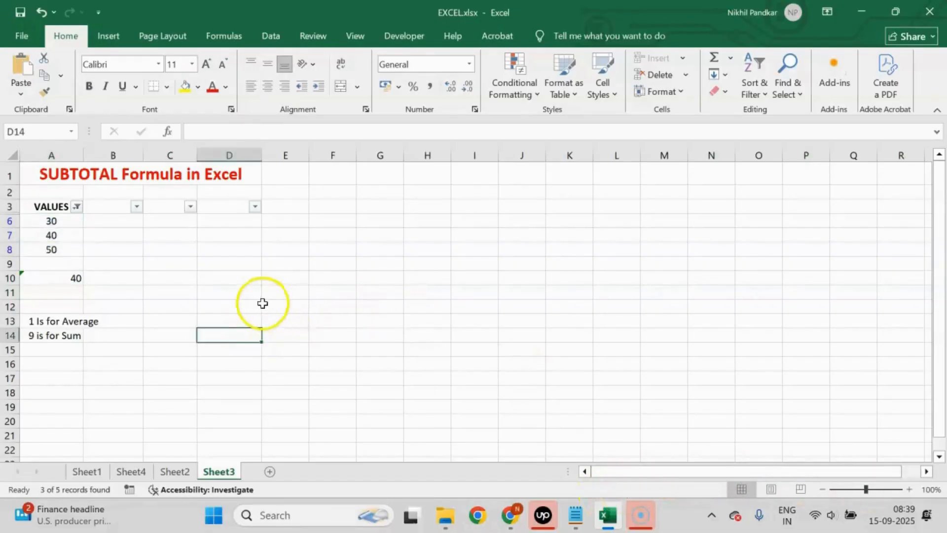